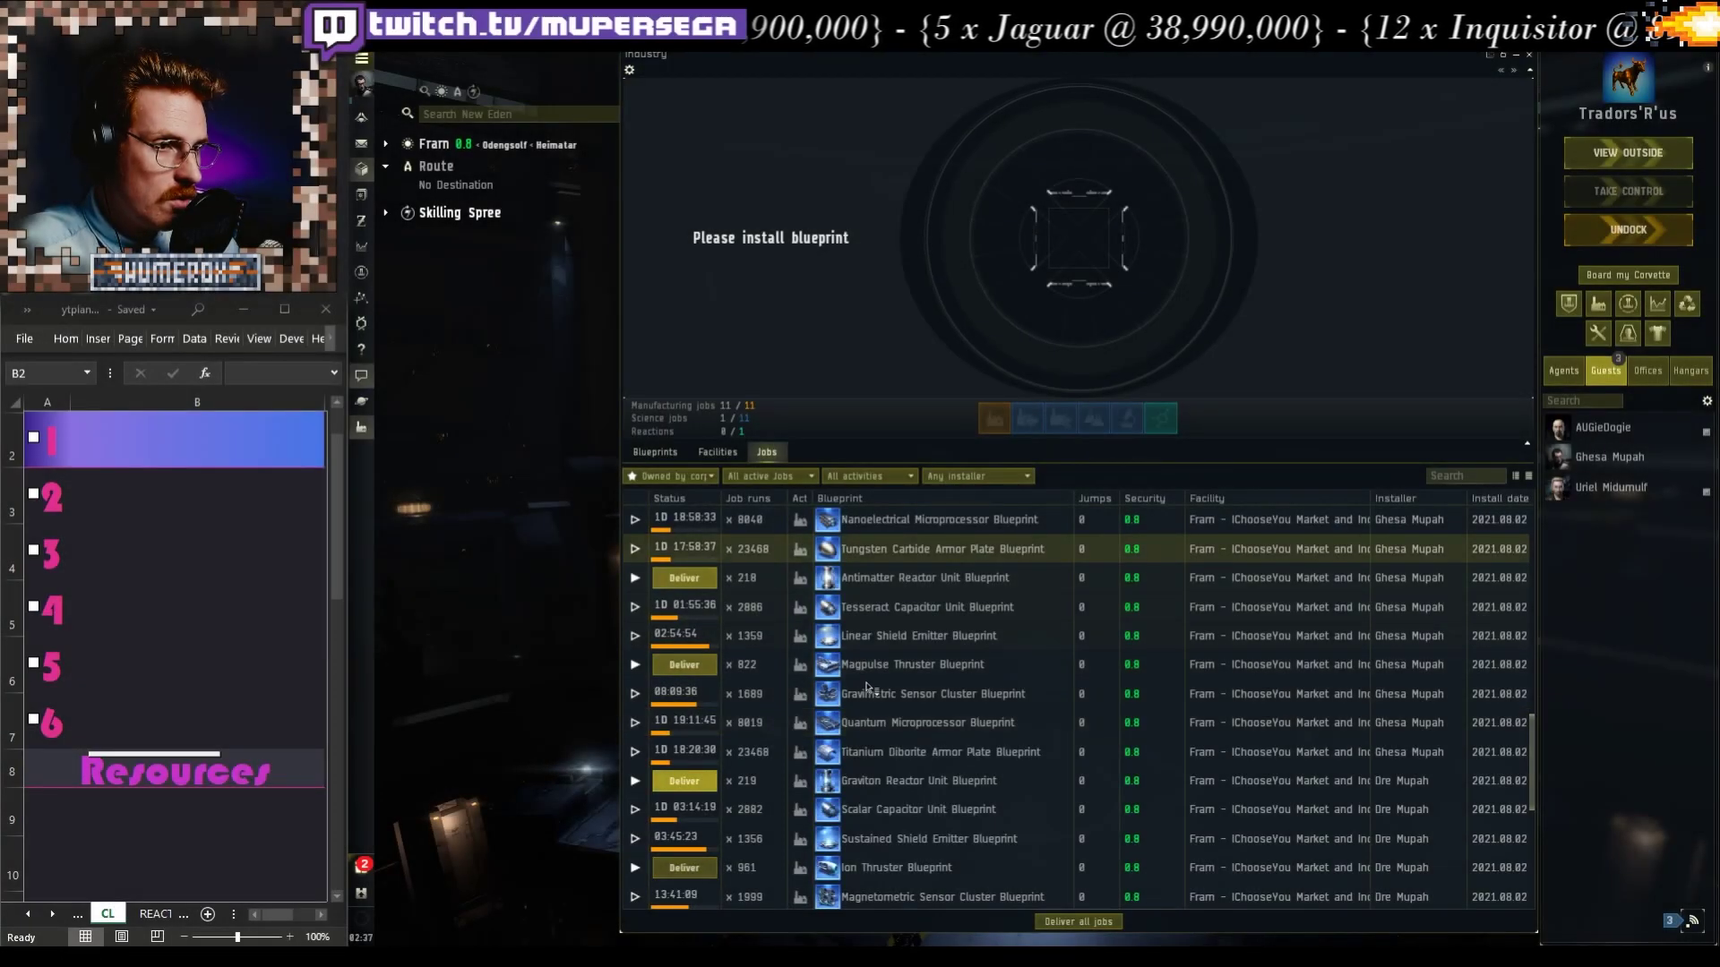
# Review the EVE Online industry jobs list, then check the BP Copies CONCAT formula in L18
pyautogui.scroll(-10, 925, 693)
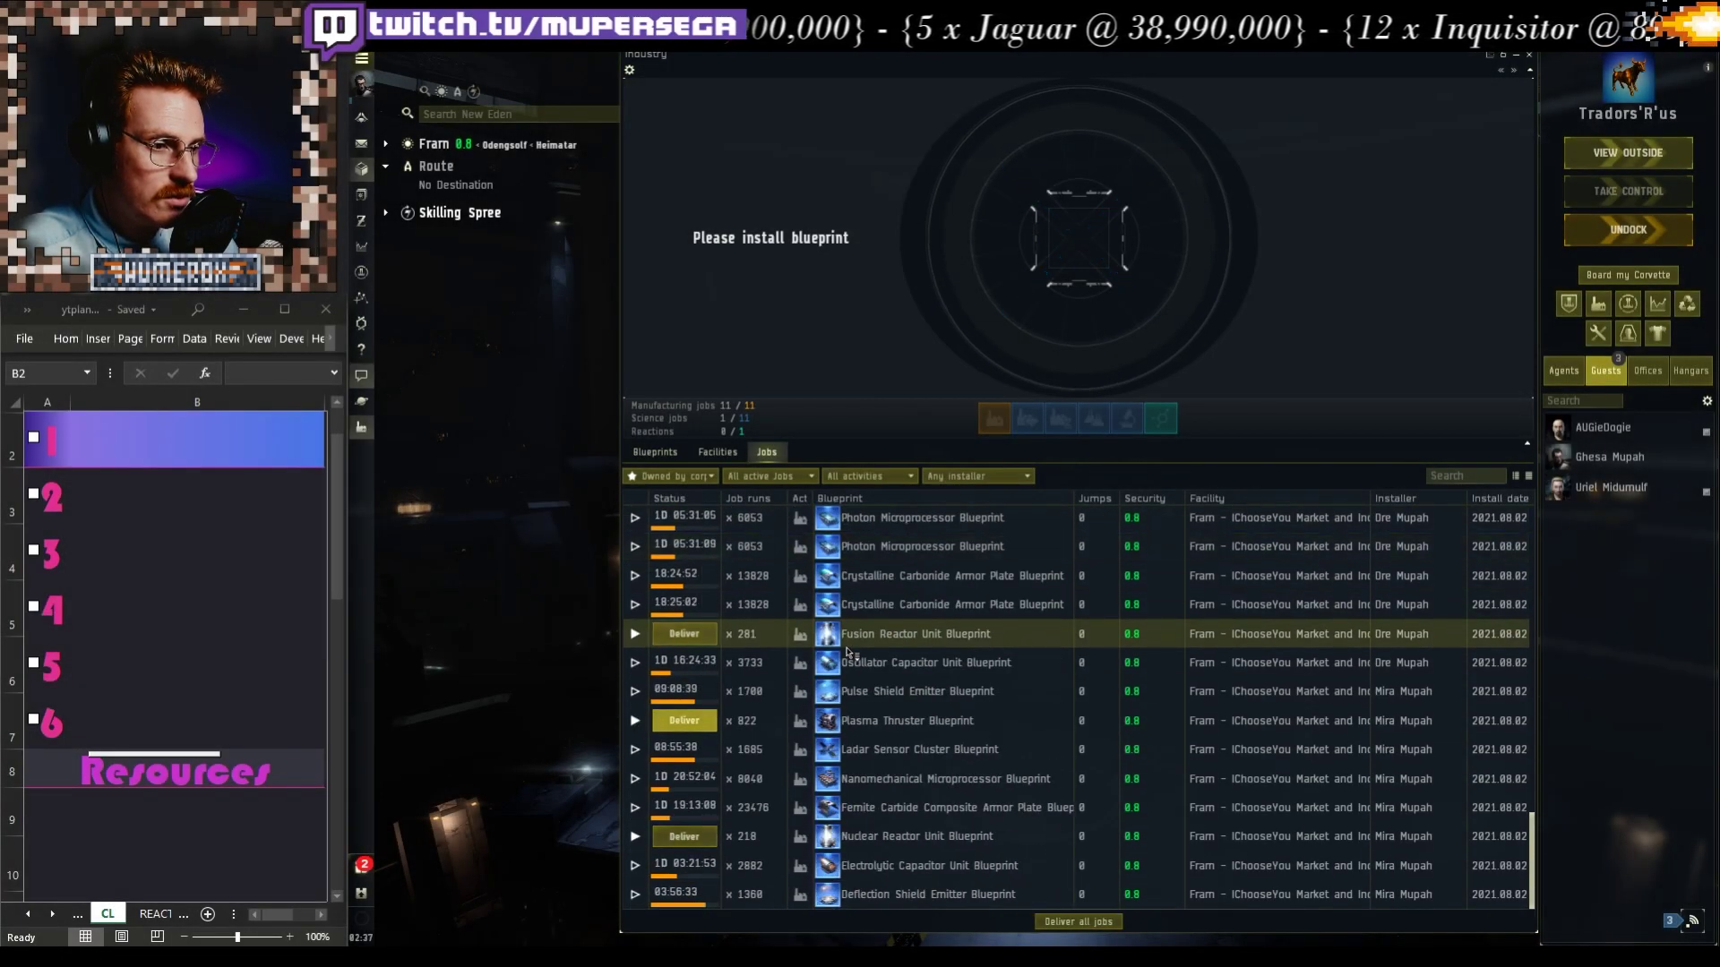
pyautogui.scroll(-10, 851, 658)
pyautogui.scroll(5, 867, 688)
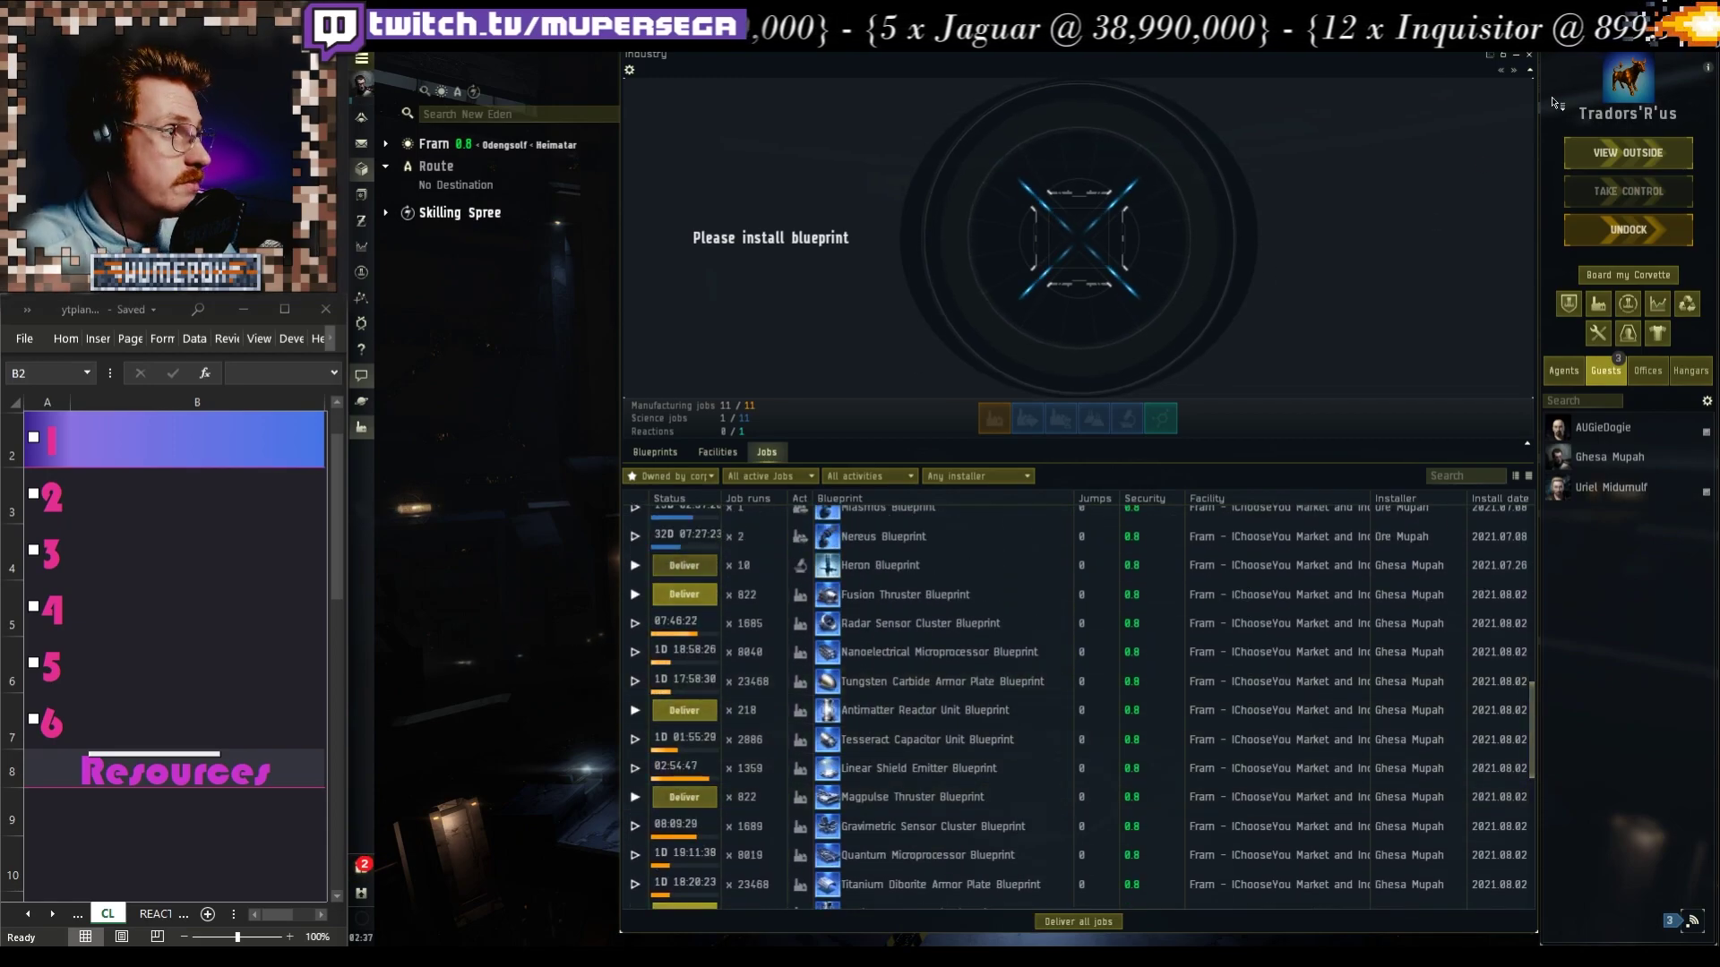
pyautogui.hotkey('alt', 'Tab')
pyautogui.click(686, 847)
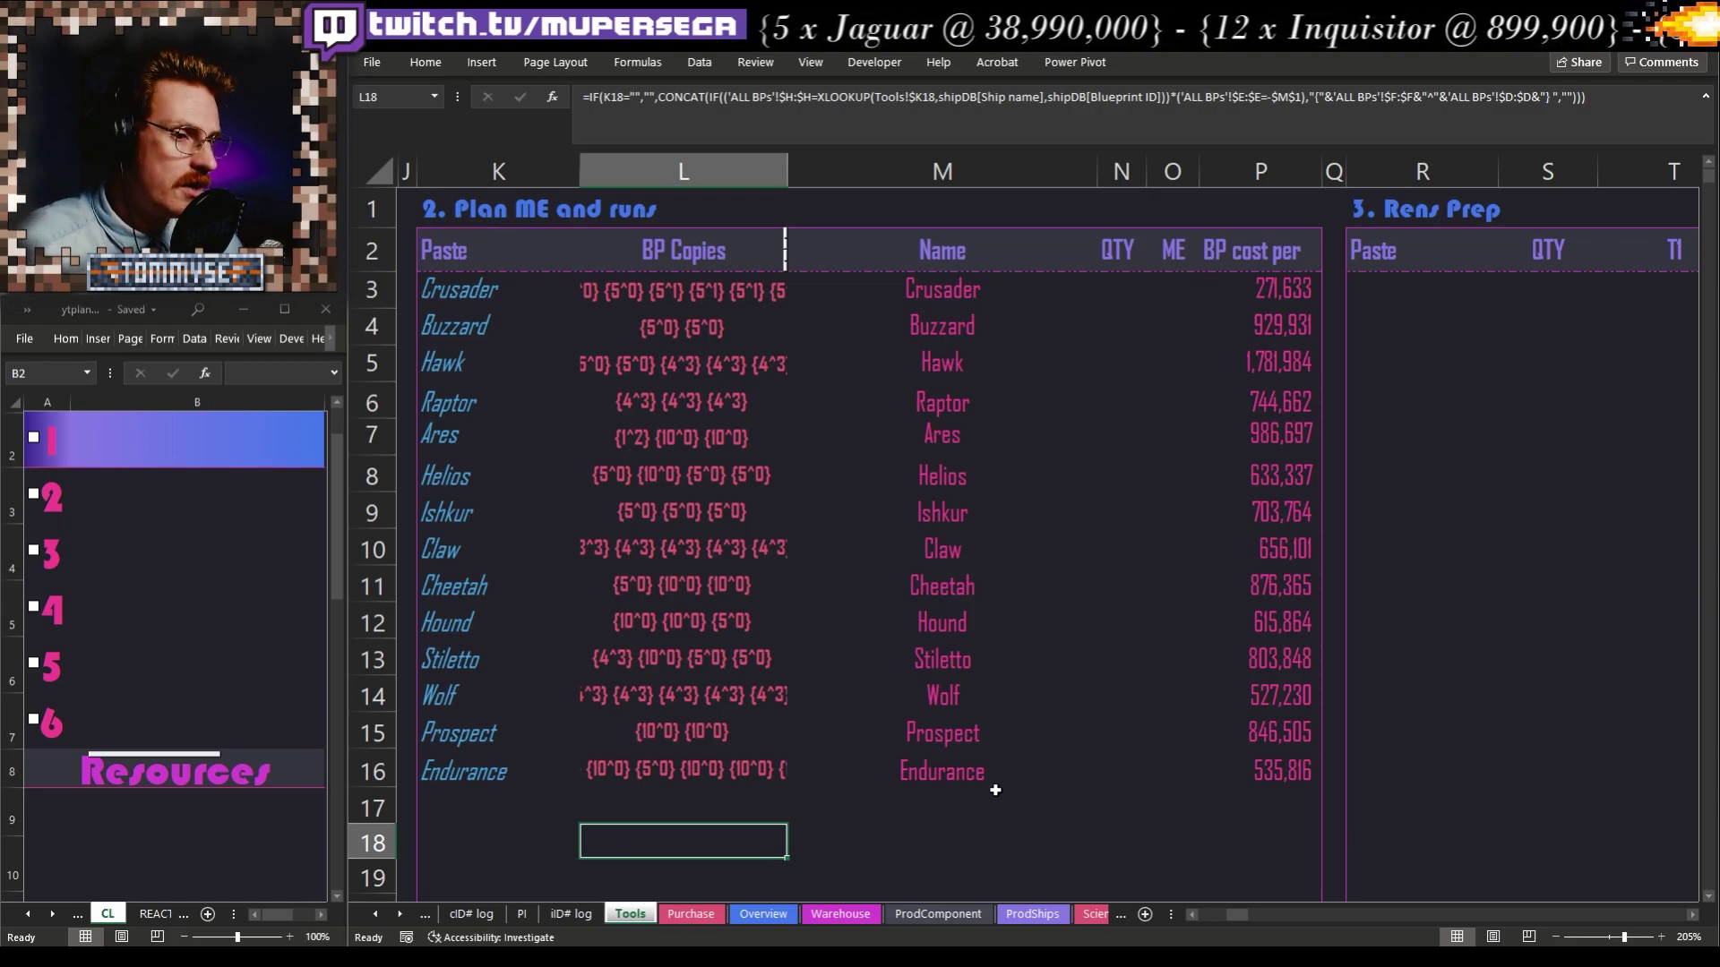
# Inspect the Name and BP Copies formulas in row 17 of 'Plan ME and runs'
pyautogui.click(935, 807)
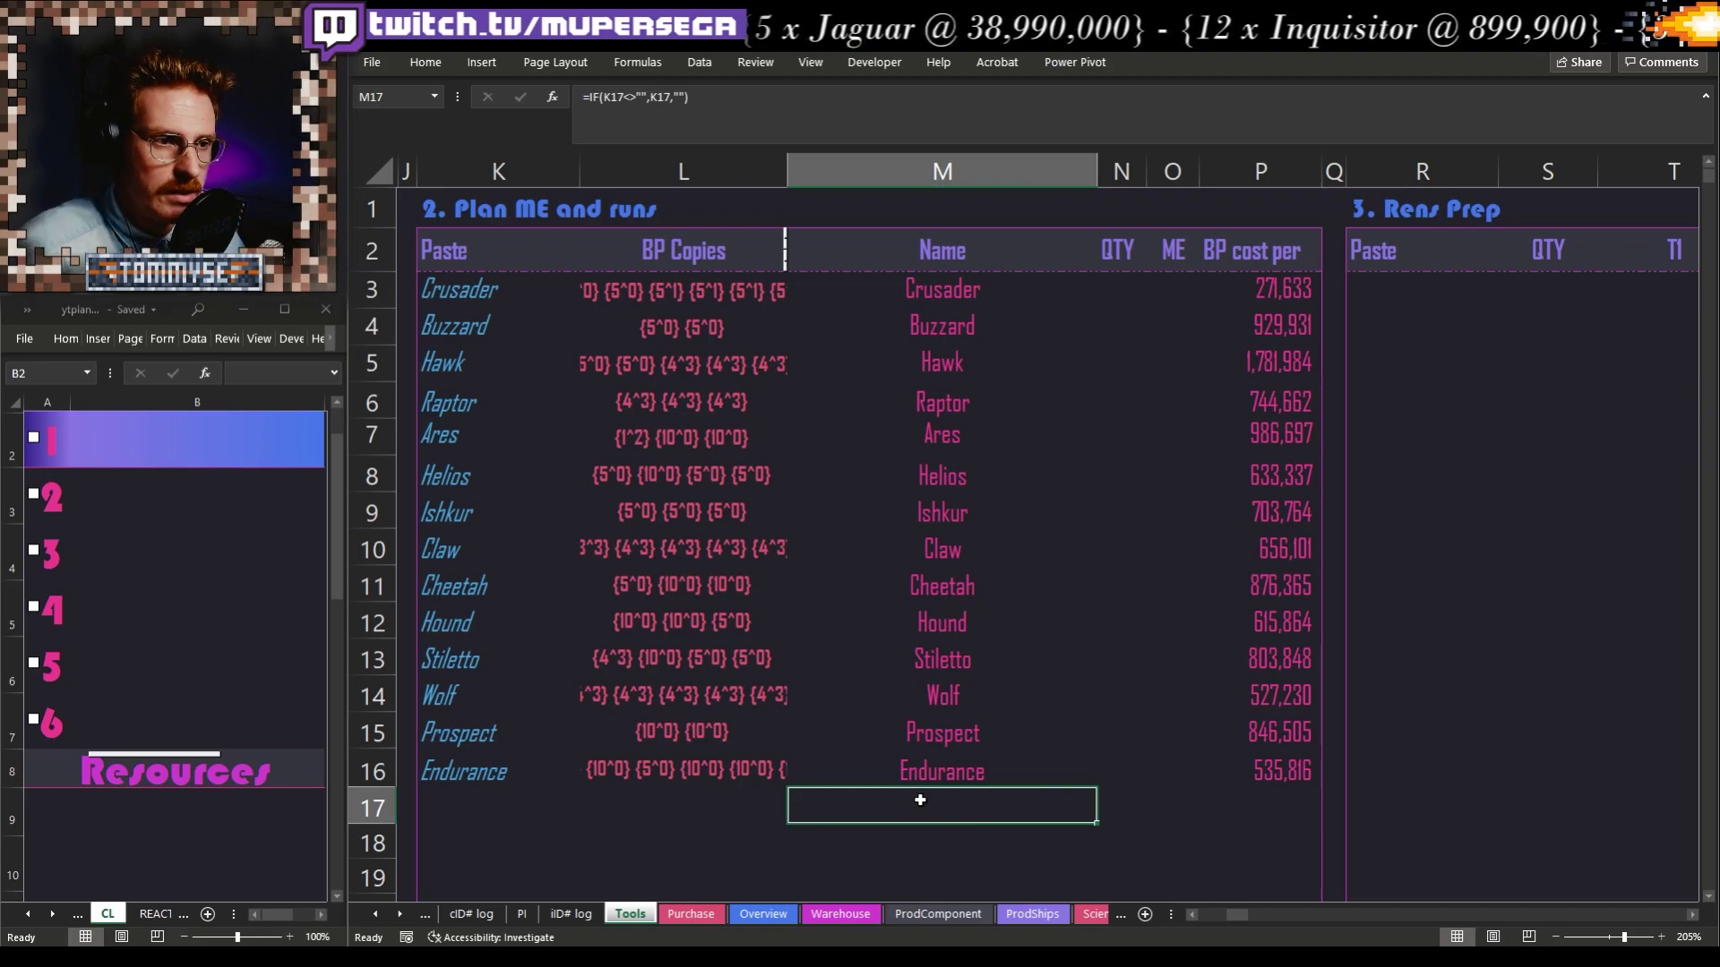
pyautogui.click(631, 786)
pyautogui.click(170, 466)
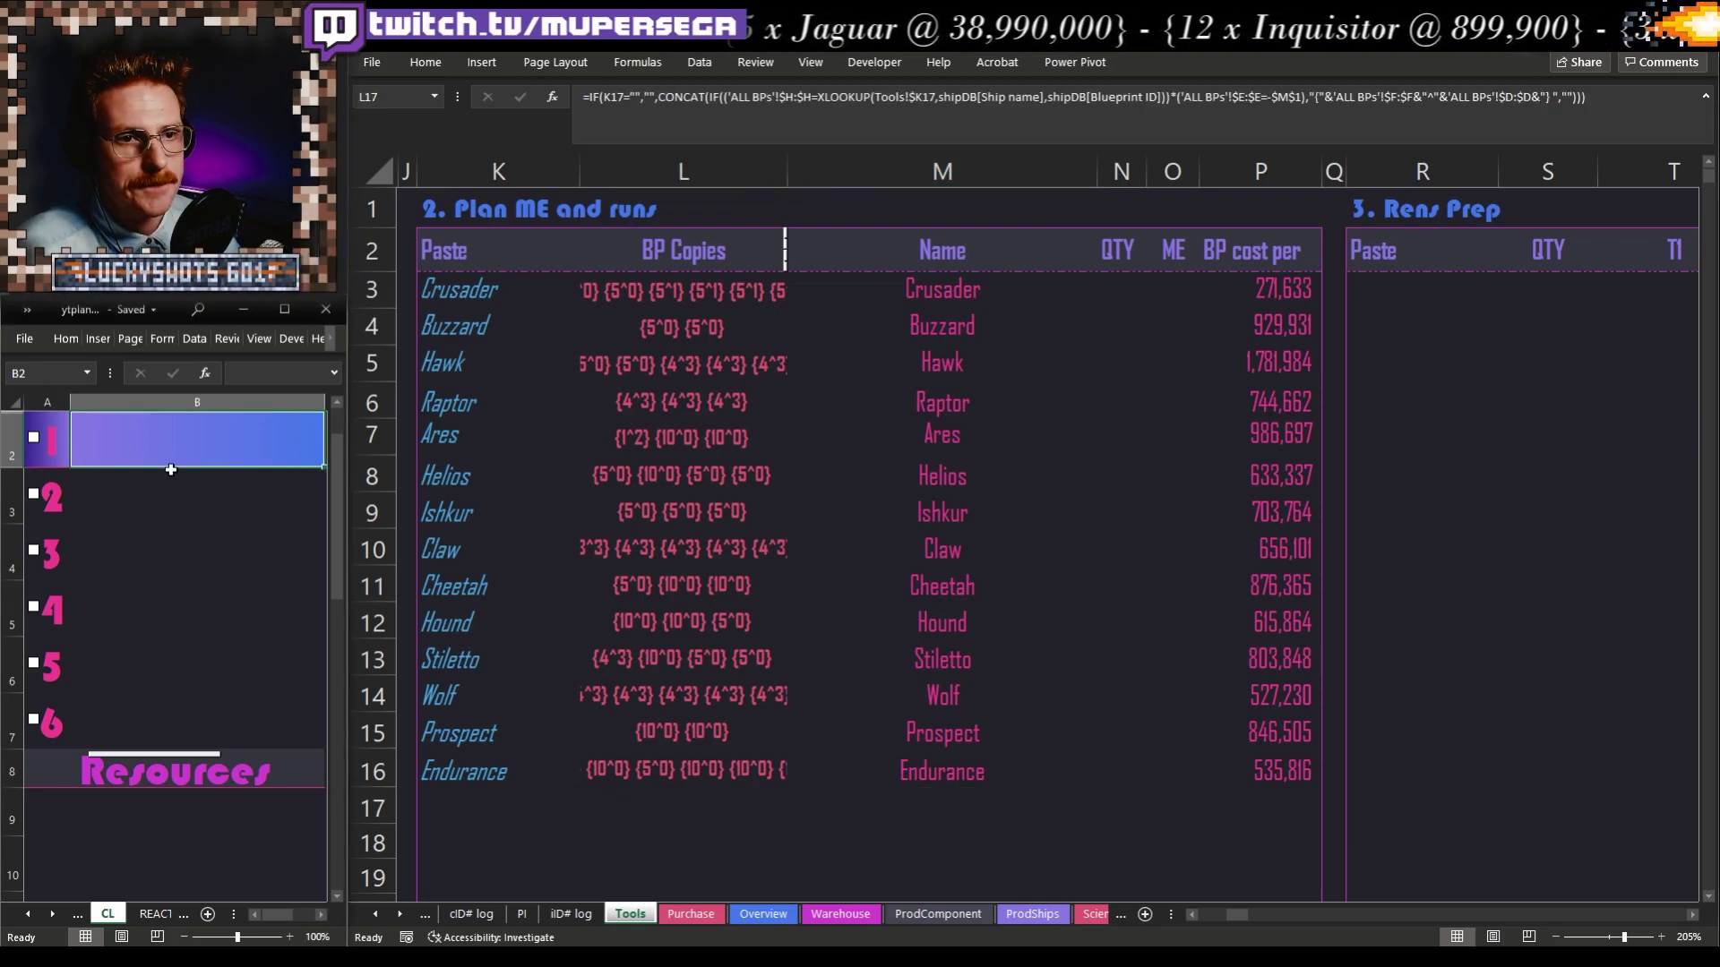
# Clear the pasted ship names, Crusader through Endurance, from K3:K16
pyautogui.click(476, 290)
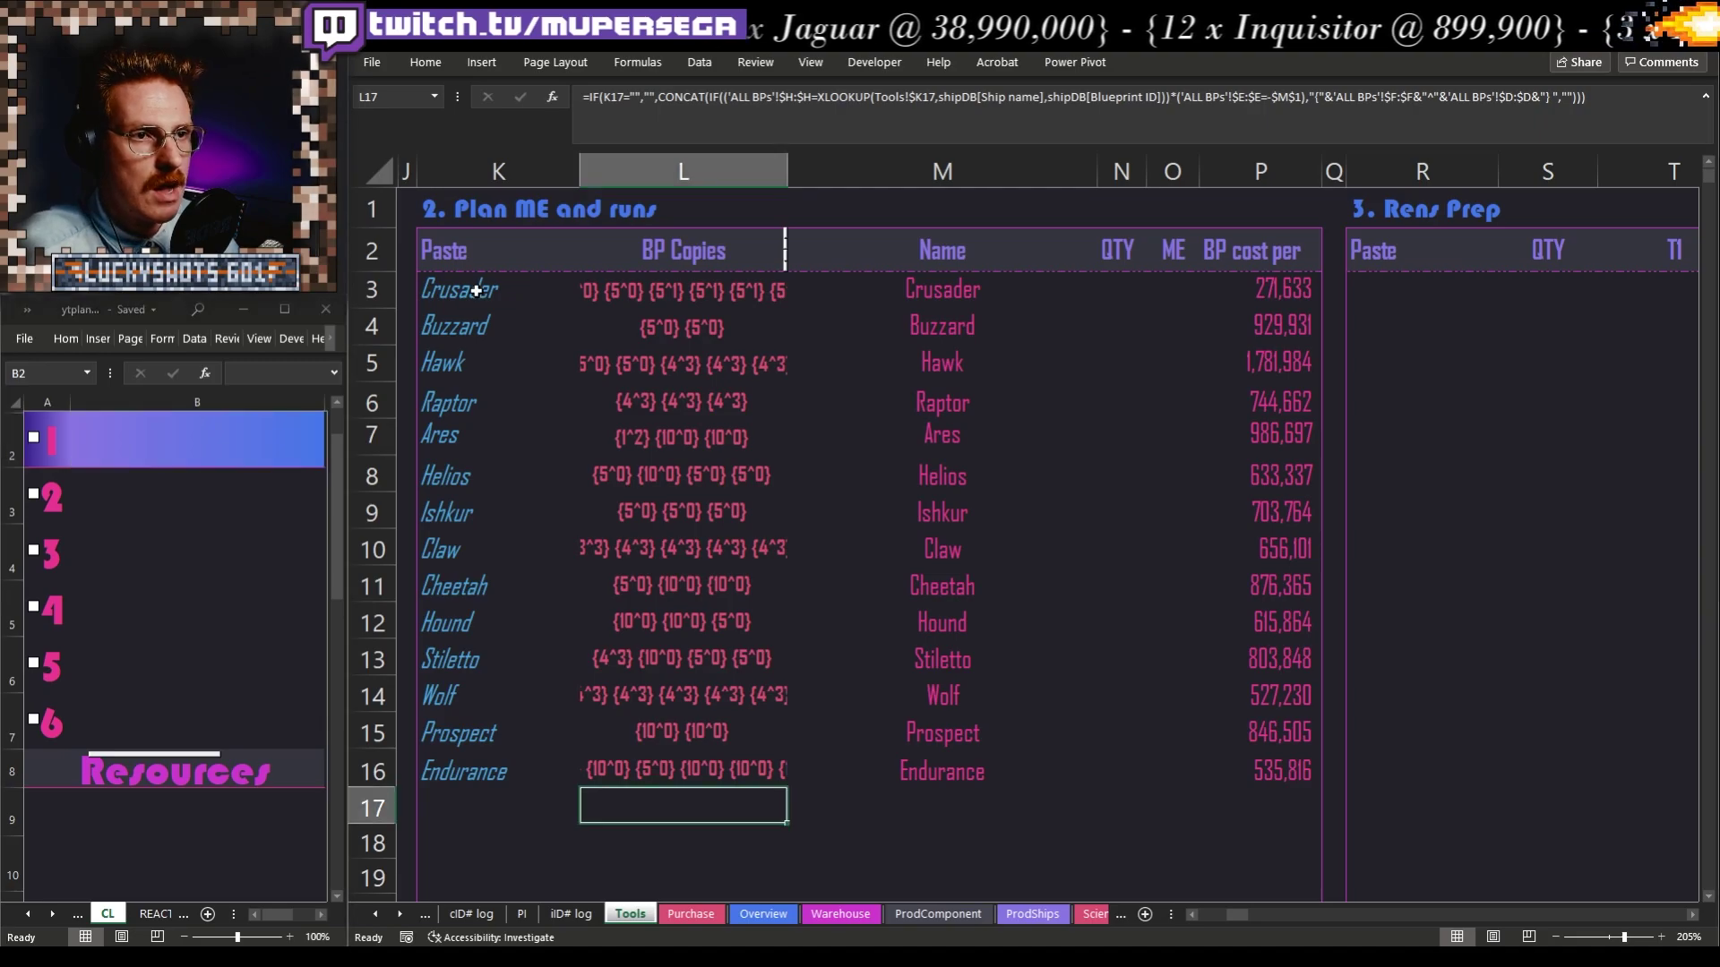
pyautogui.moveTo(477, 290); pyautogui.dragTo(519, 768)
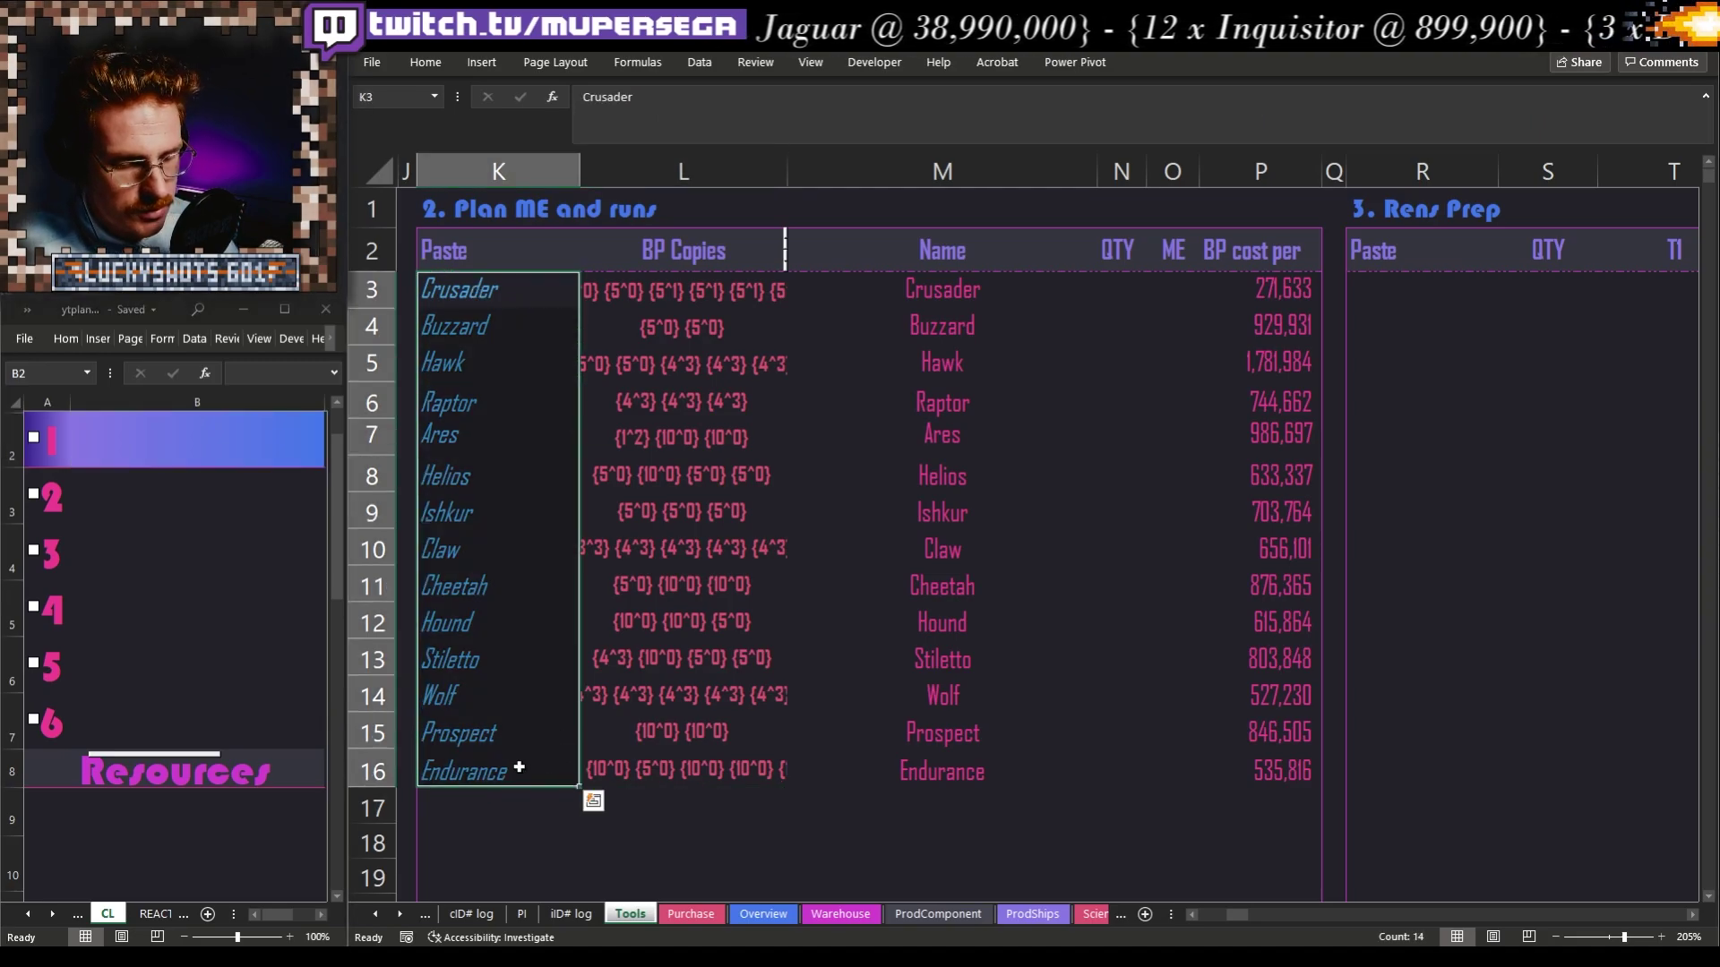
pyautogui.press('Delete')
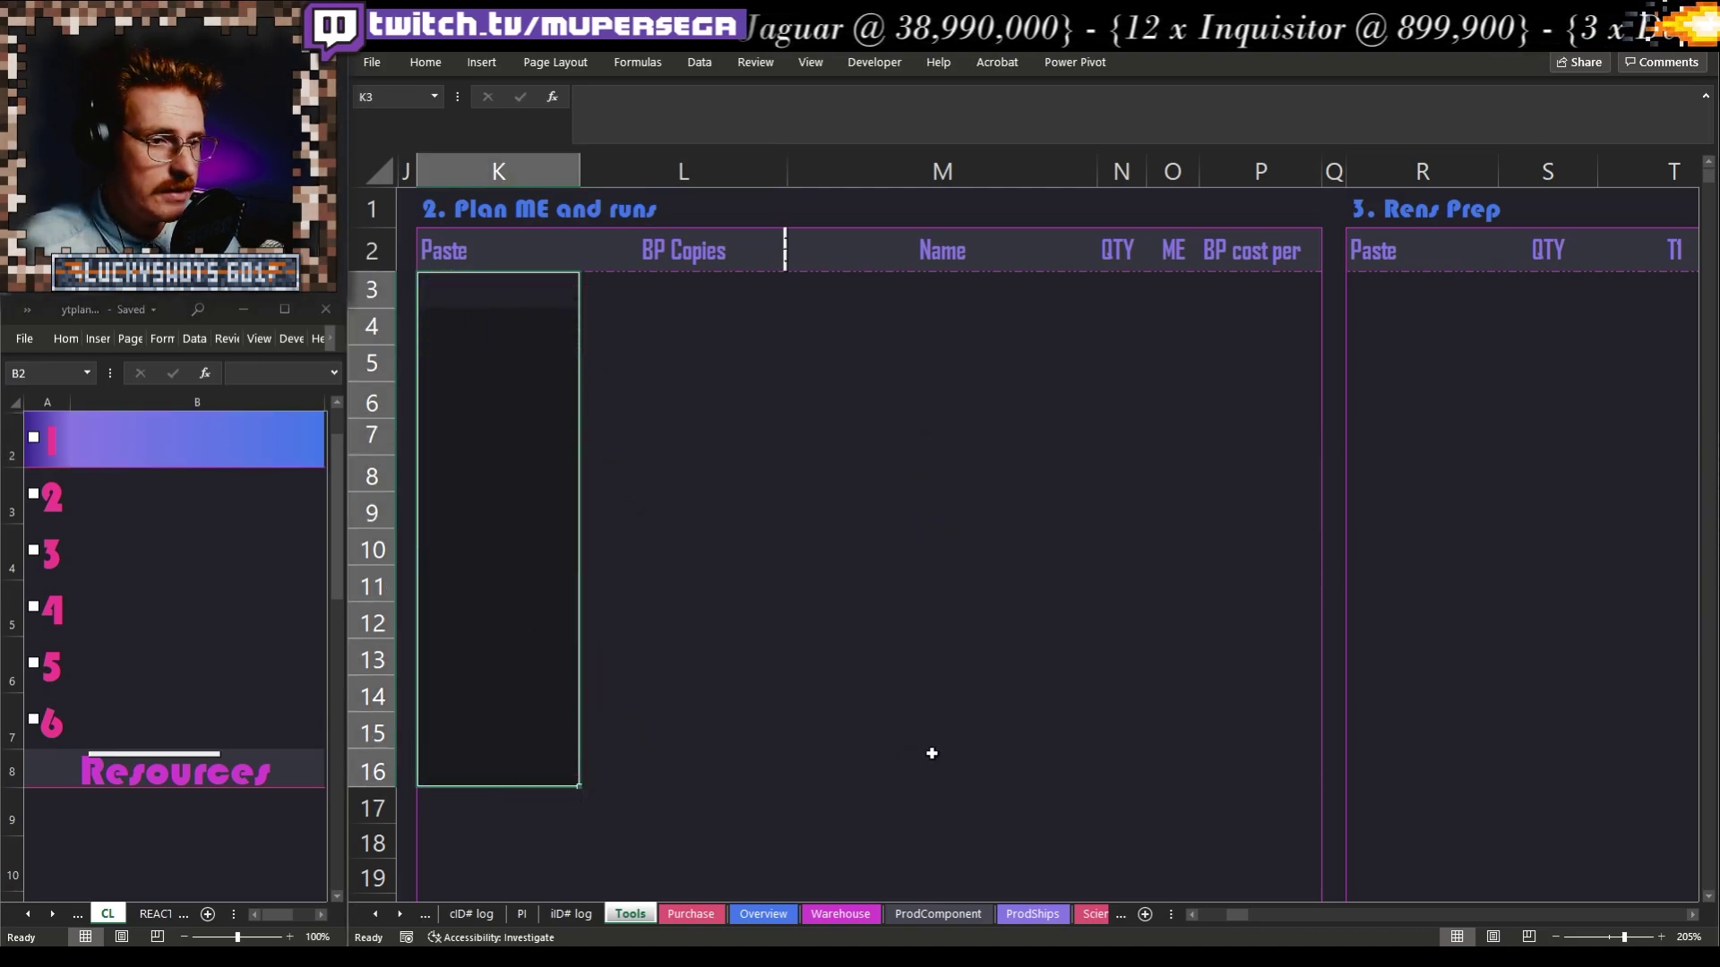
pyautogui.click(932, 754)
pyautogui.click(1218, 926)
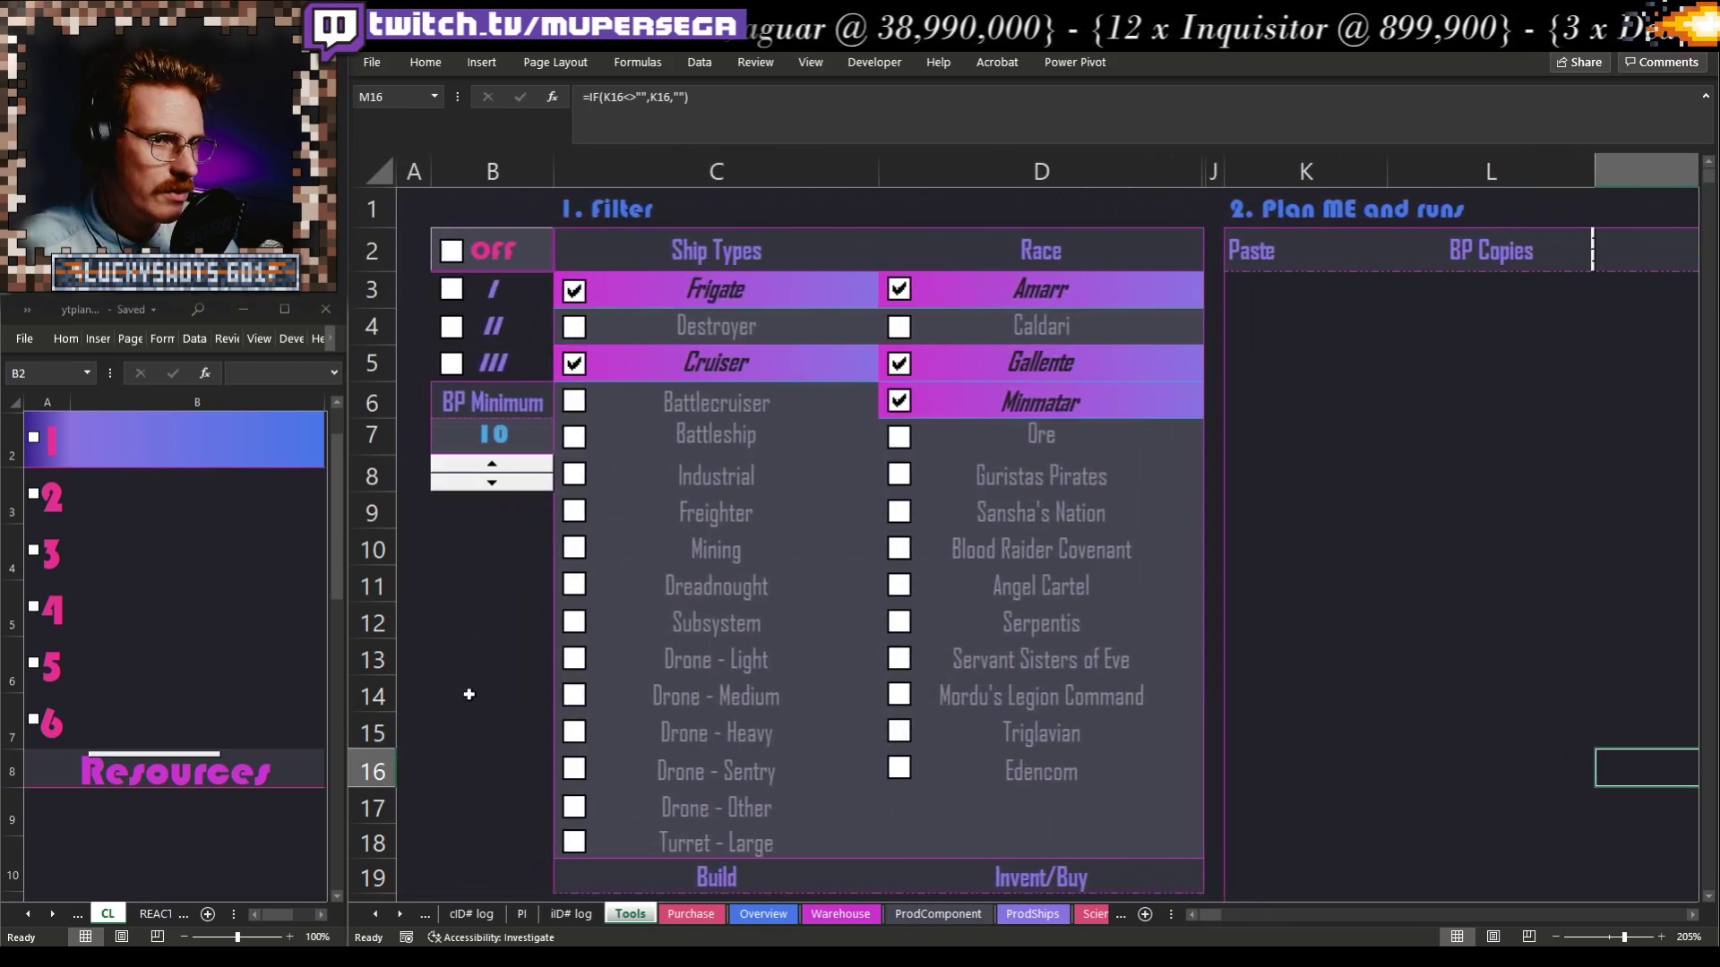
# Filter for tech II Frigates across Amarr, Caldari, Gallente, Minmatar and Ore, dropping Cruiser
pyautogui.click(469, 694)
pyautogui.click(574, 363)
pyautogui.click(899, 363)
pyautogui.click(900, 401)
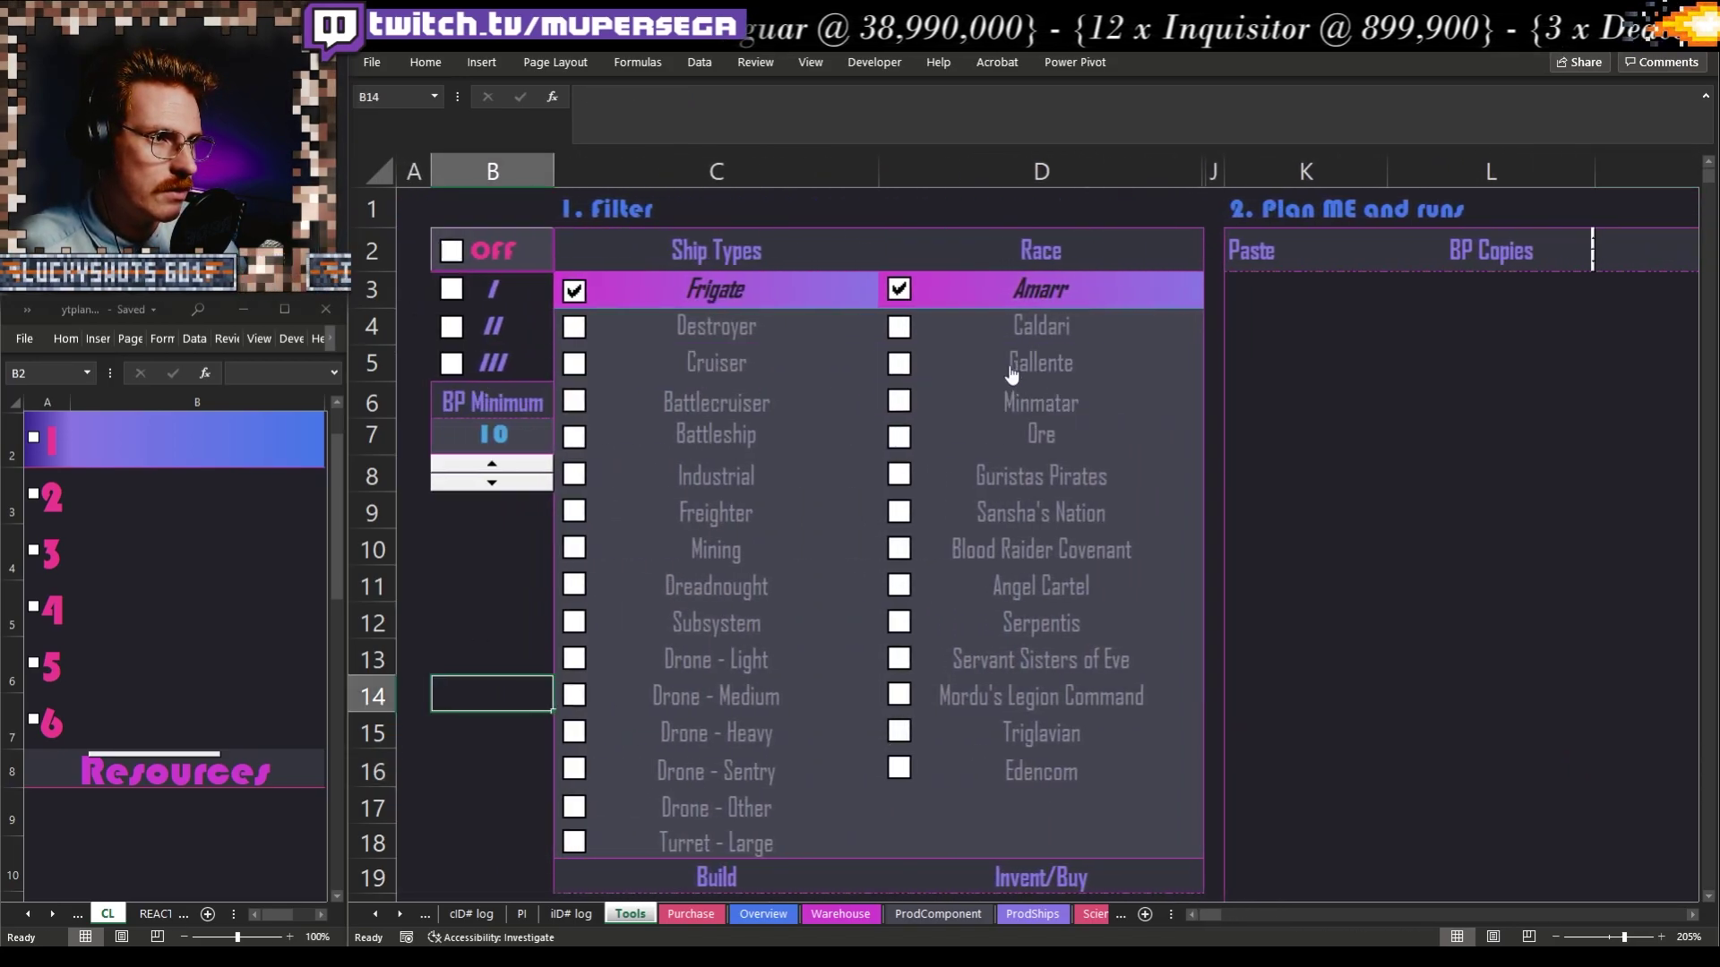
pyautogui.click(1012, 367)
pyautogui.click(1012, 327)
pyautogui.click(1025, 403)
pyautogui.click(1008, 439)
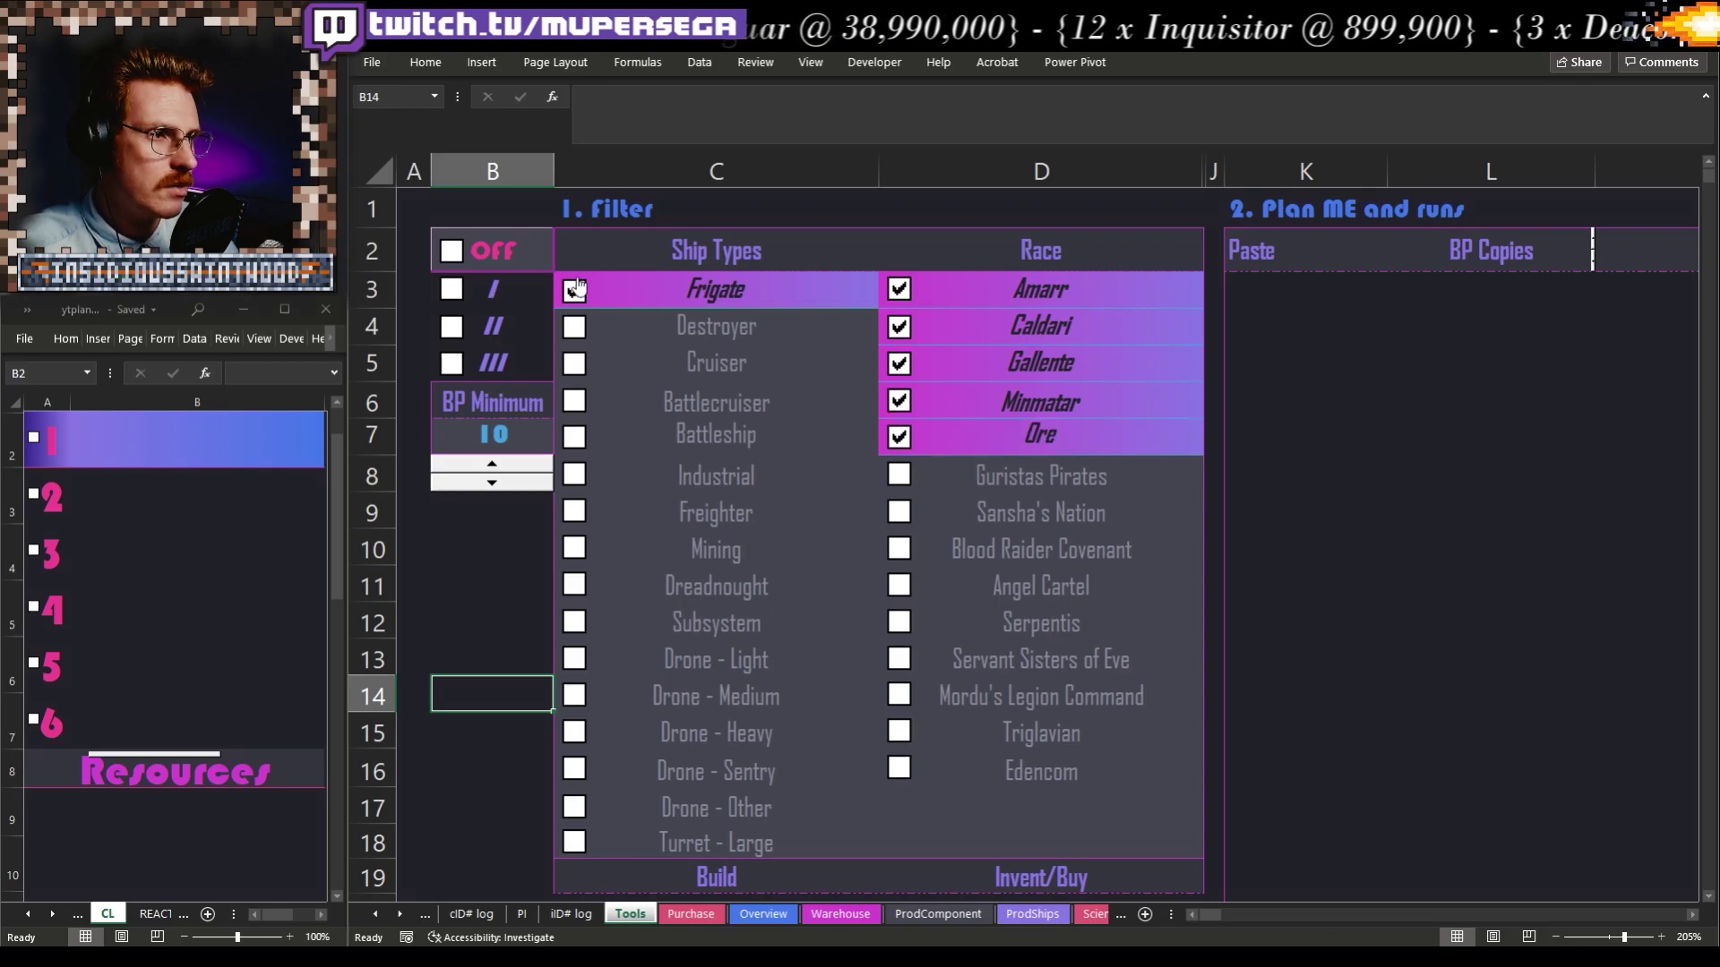
pyautogui.click(513, 341)
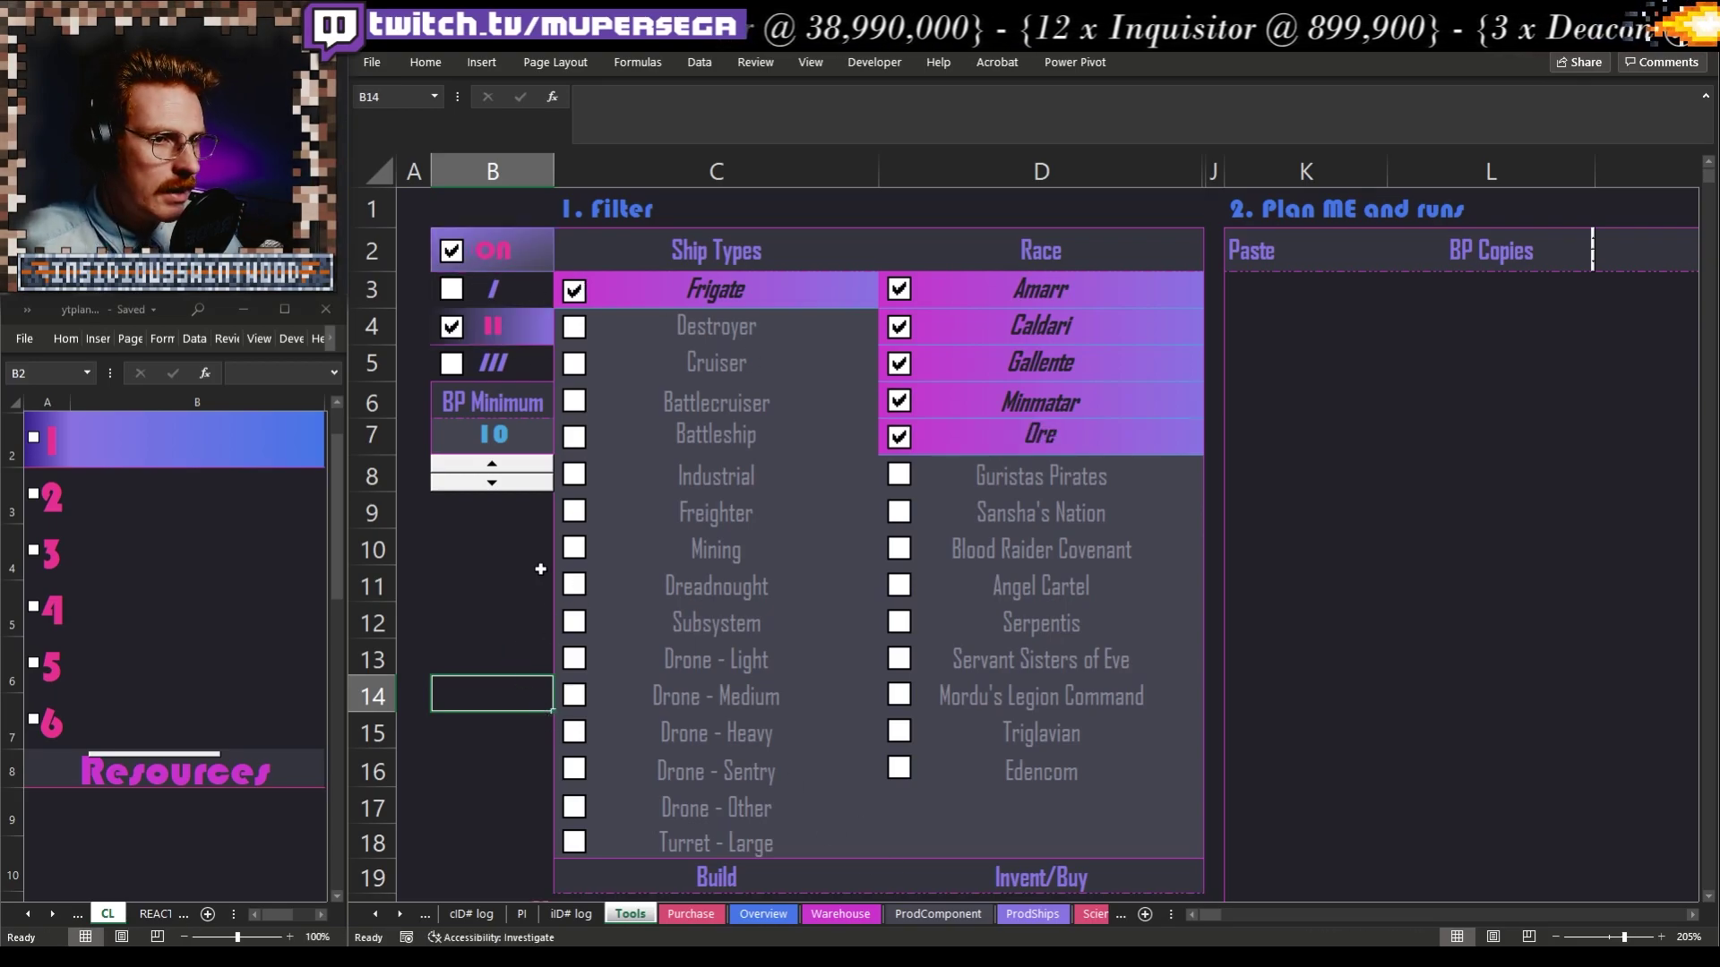
pyautogui.scroll(-5, 529, 563)
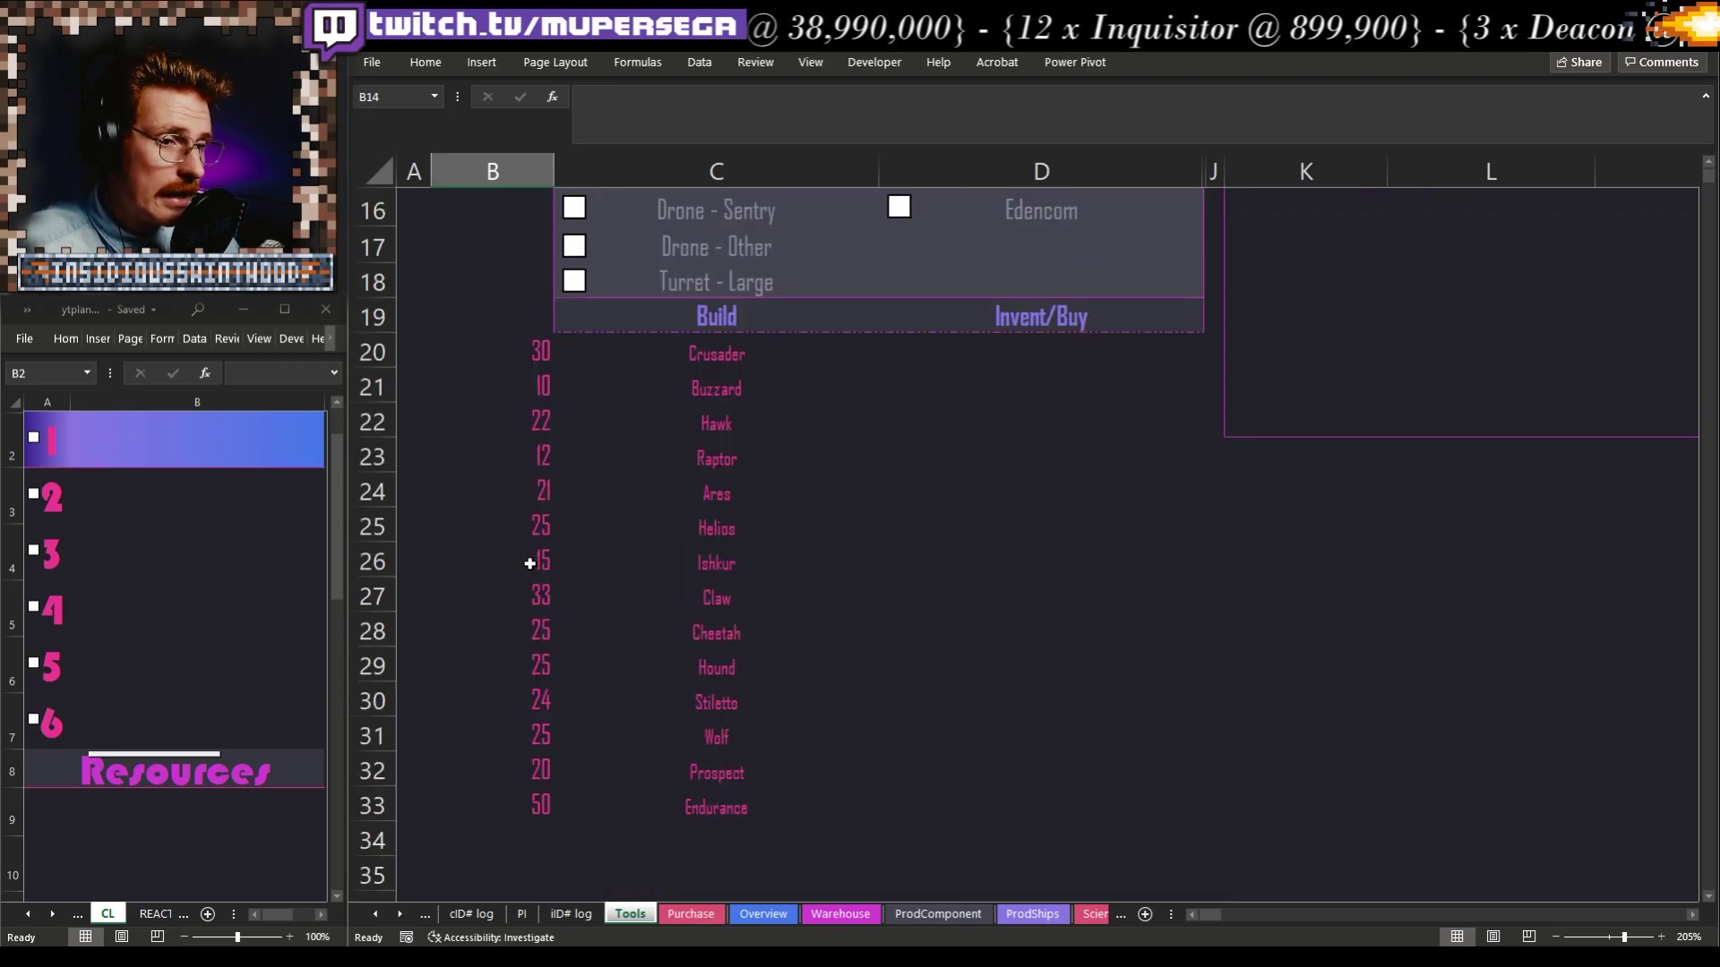
# Make the 14 Build run counts (30 to 50) in B20:B33 blue italic
pyautogui.moveTo(785, 362); pyautogui.dragTo(747, 790)
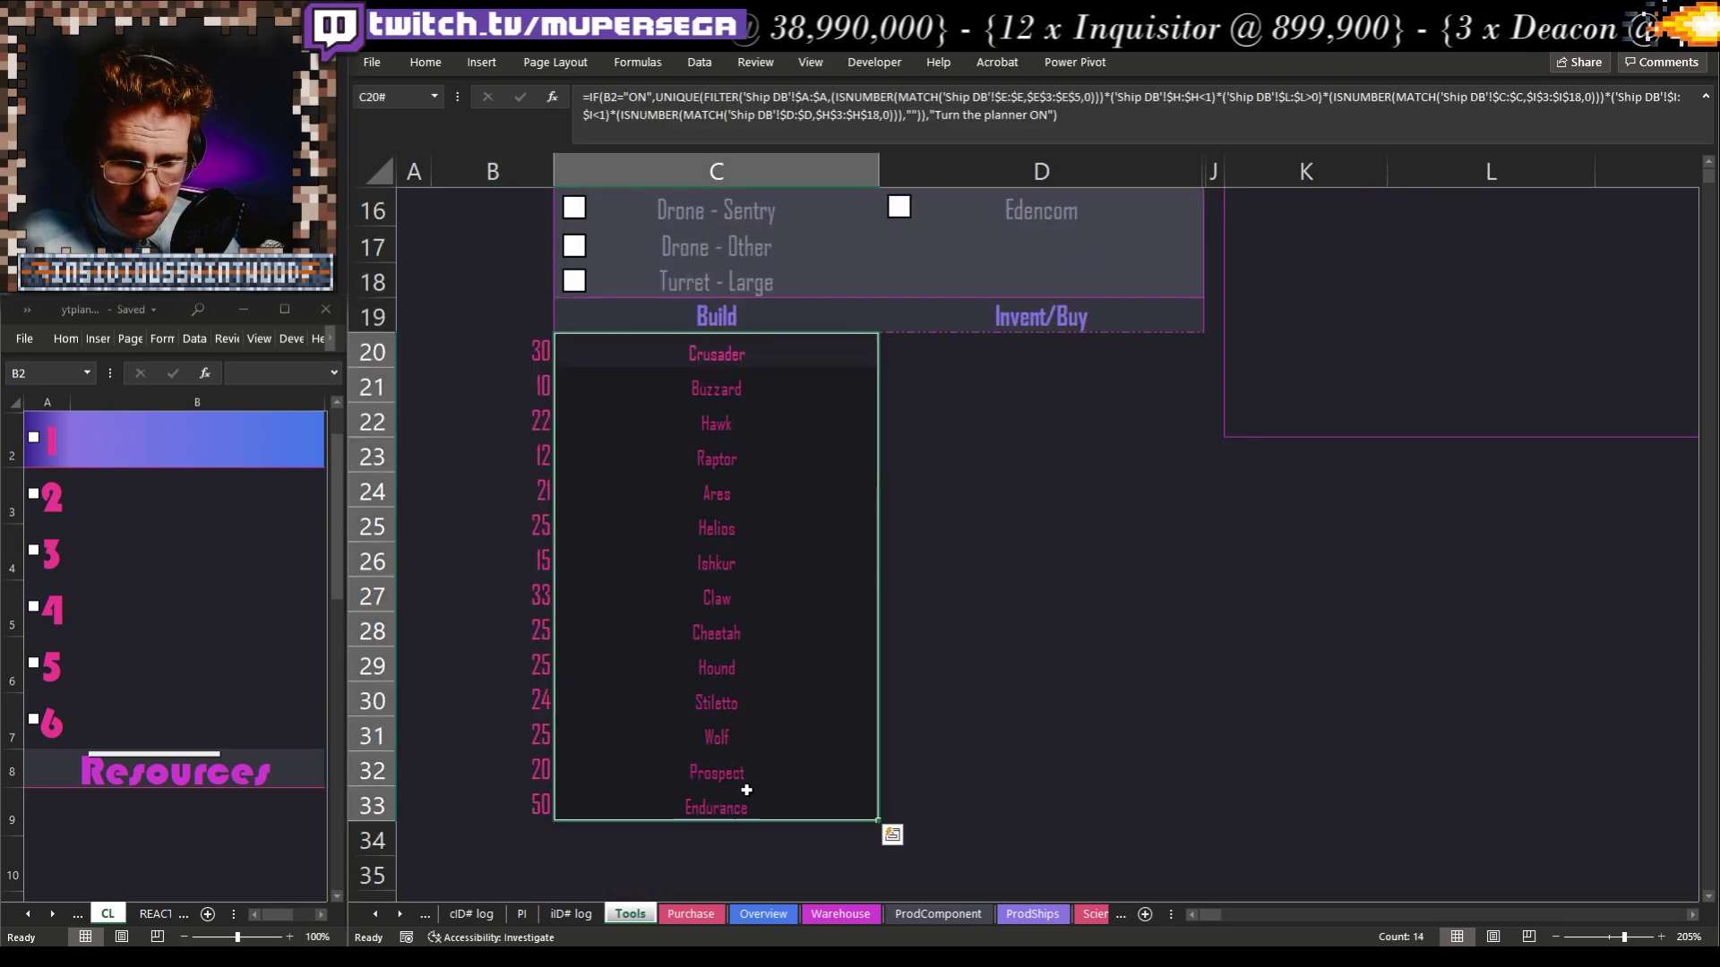
pyautogui.click(990, 586)
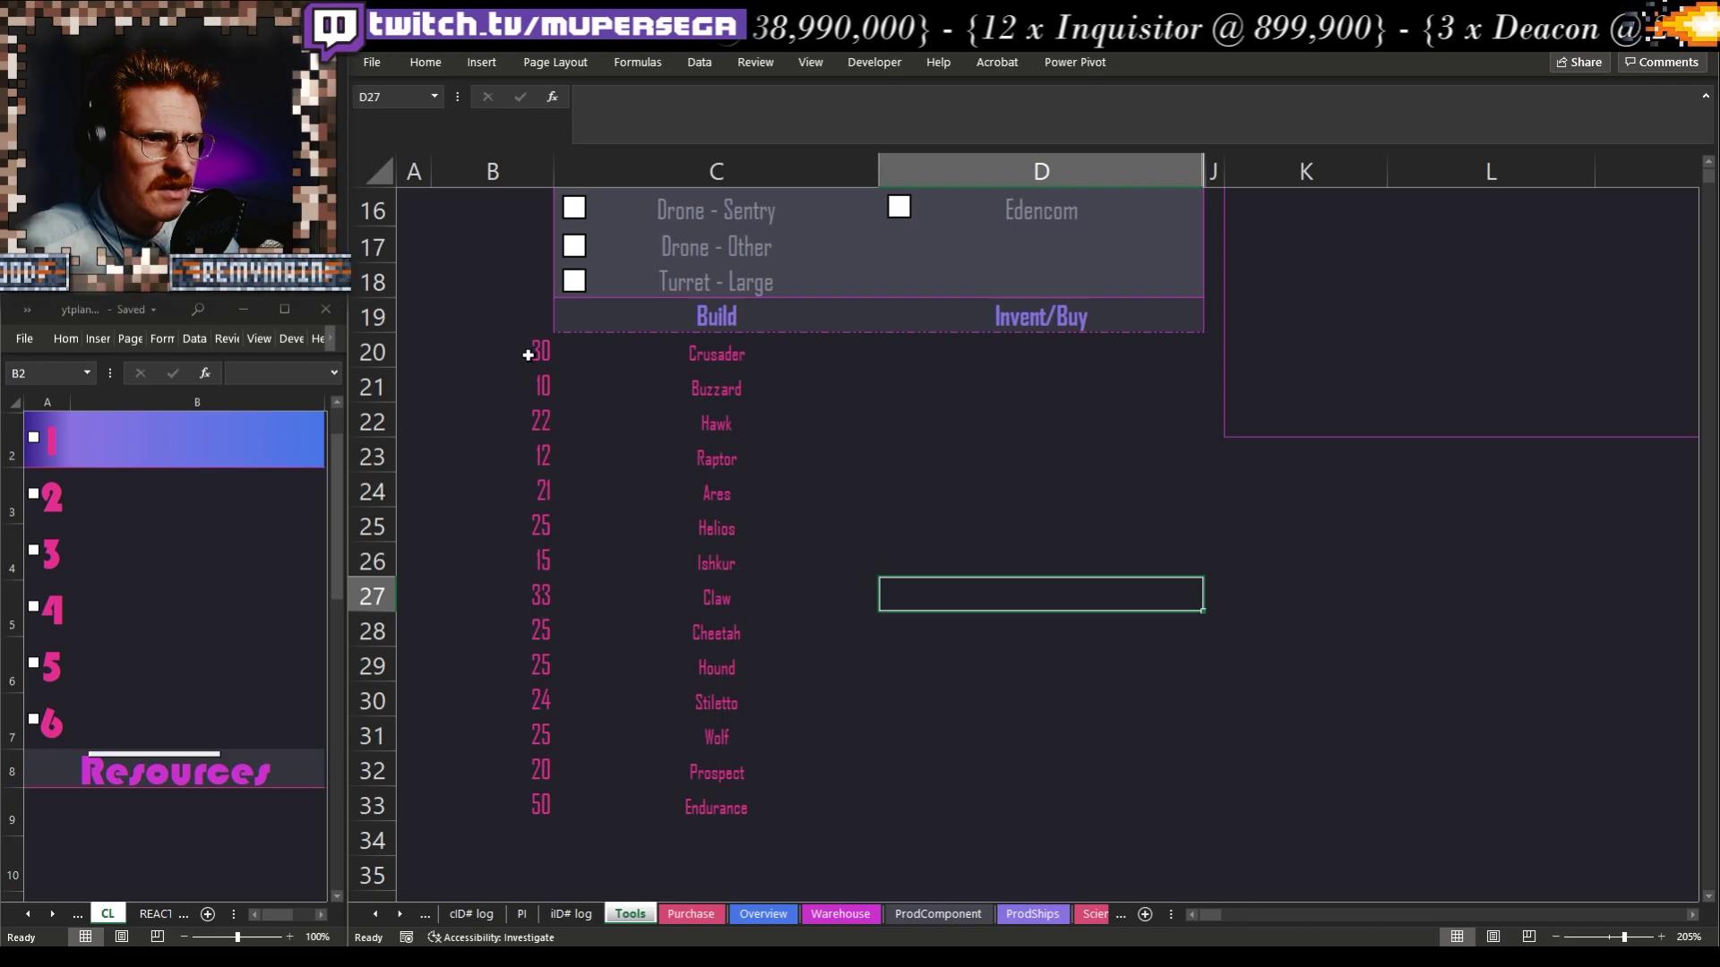
pyautogui.moveTo(530, 353); pyautogui.dragTo(519, 803)
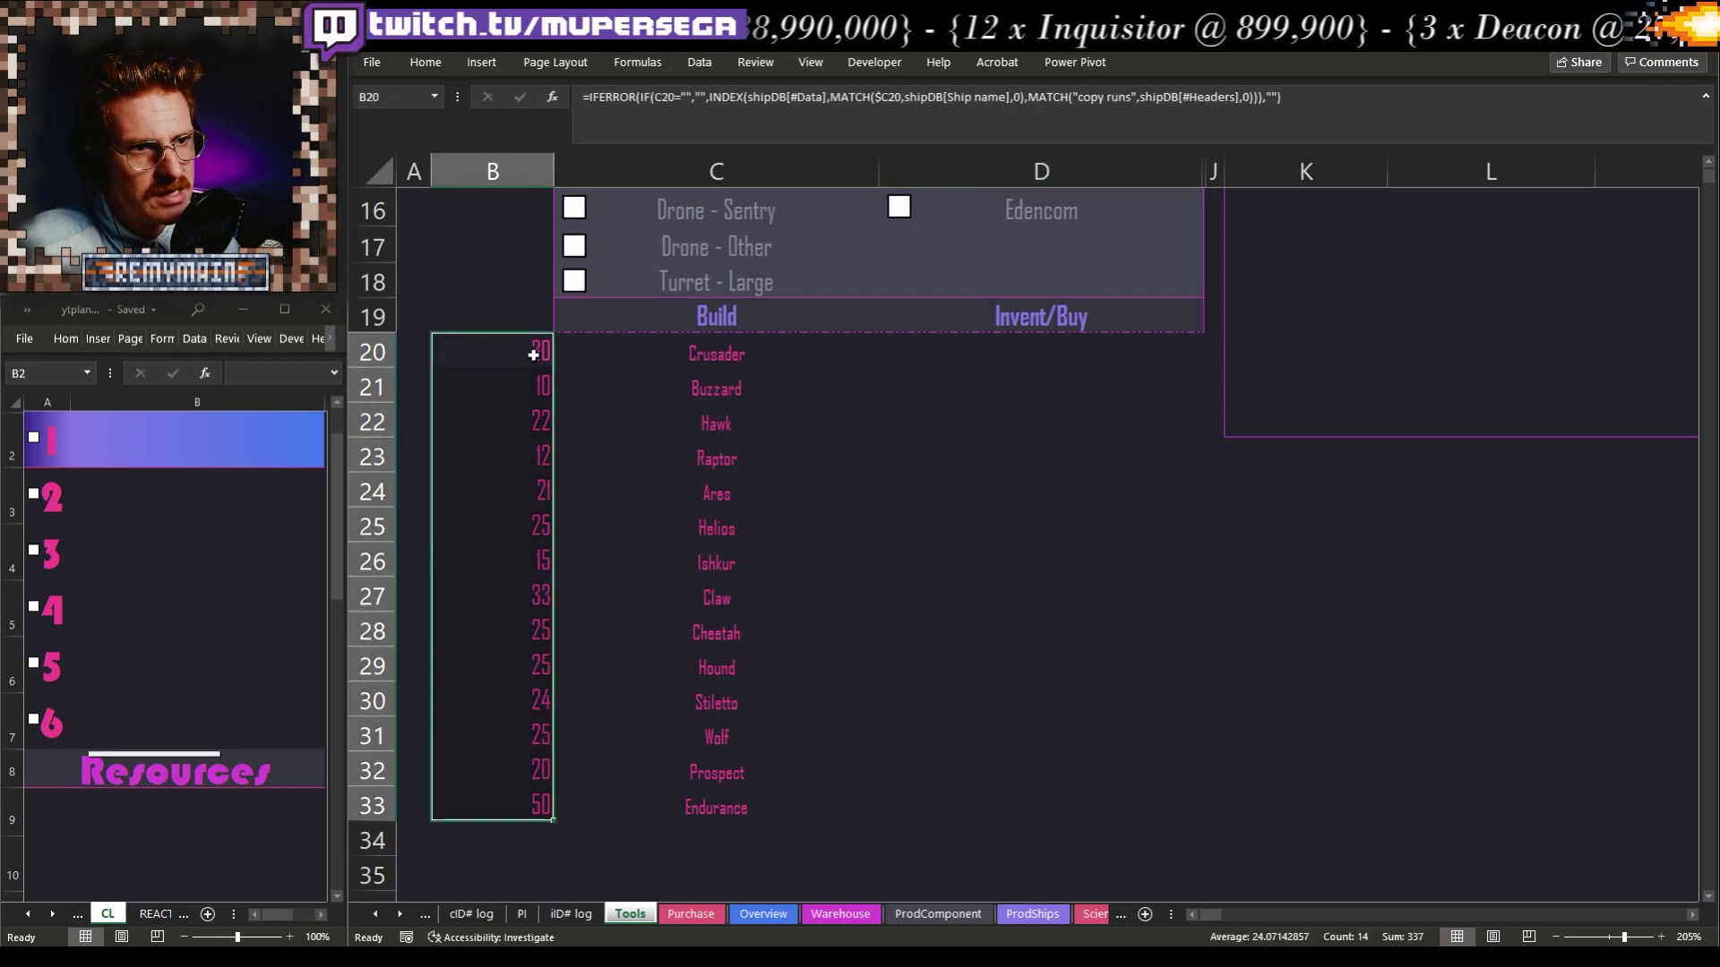
pyautogui.moveTo(534, 355); pyautogui.dragTo(516, 802)
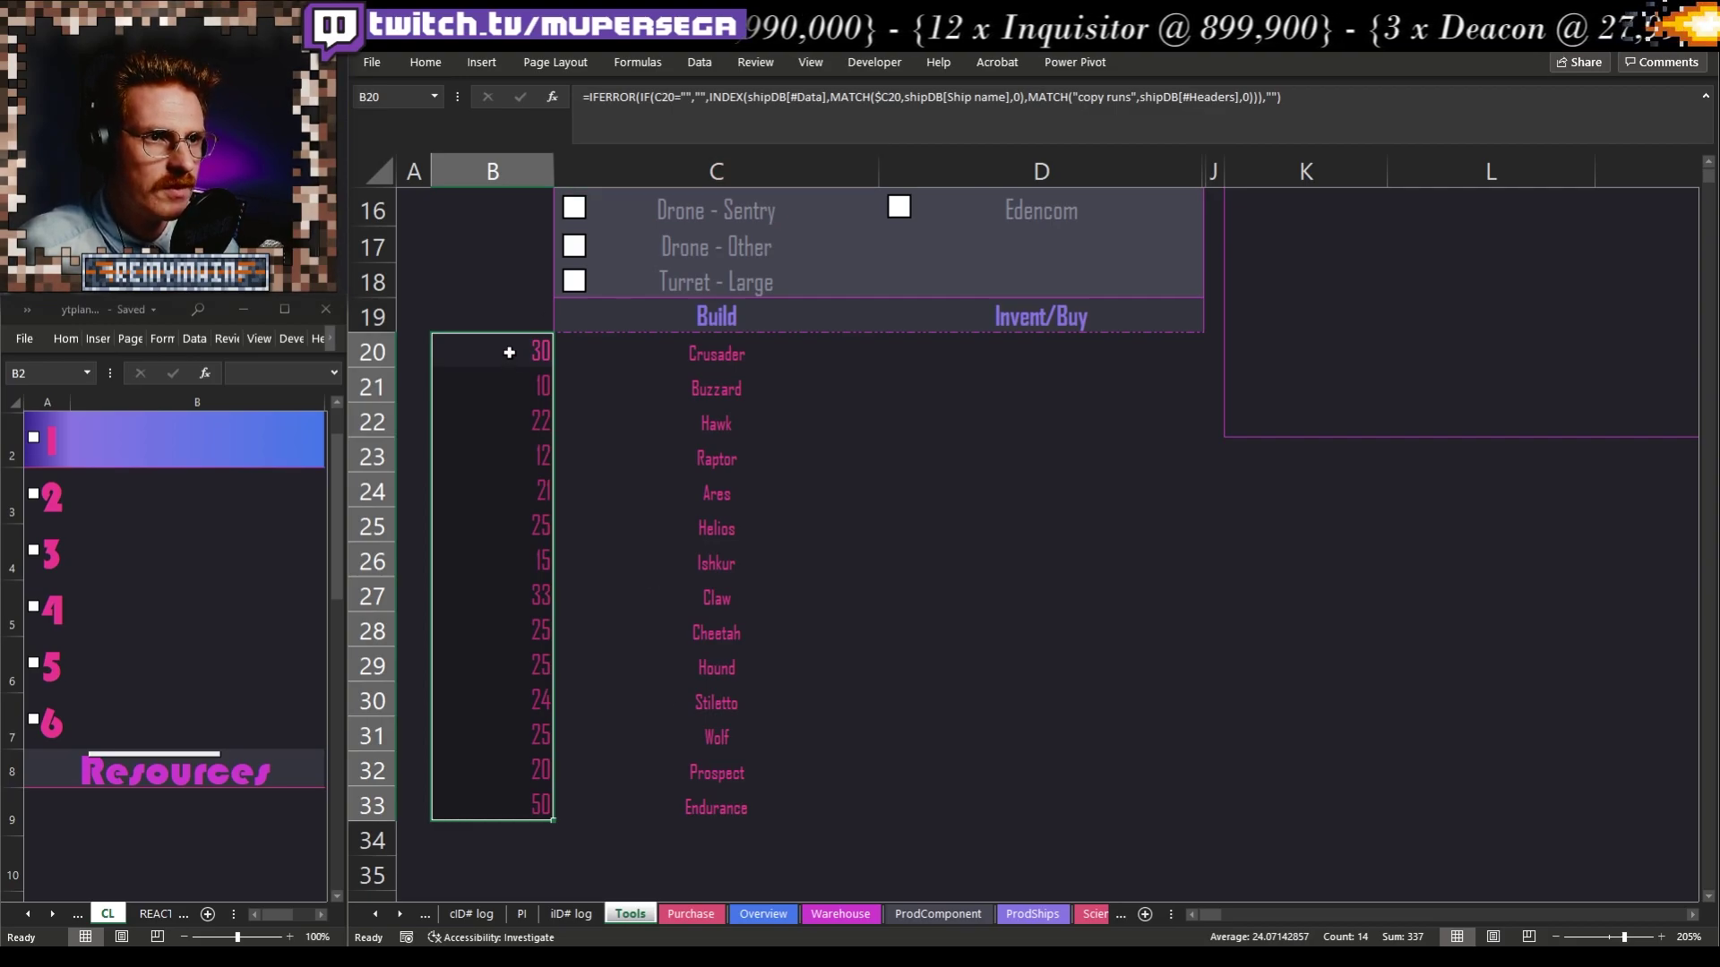
pyautogui.moveTo(491, 337); pyautogui.dragTo(506, 874)
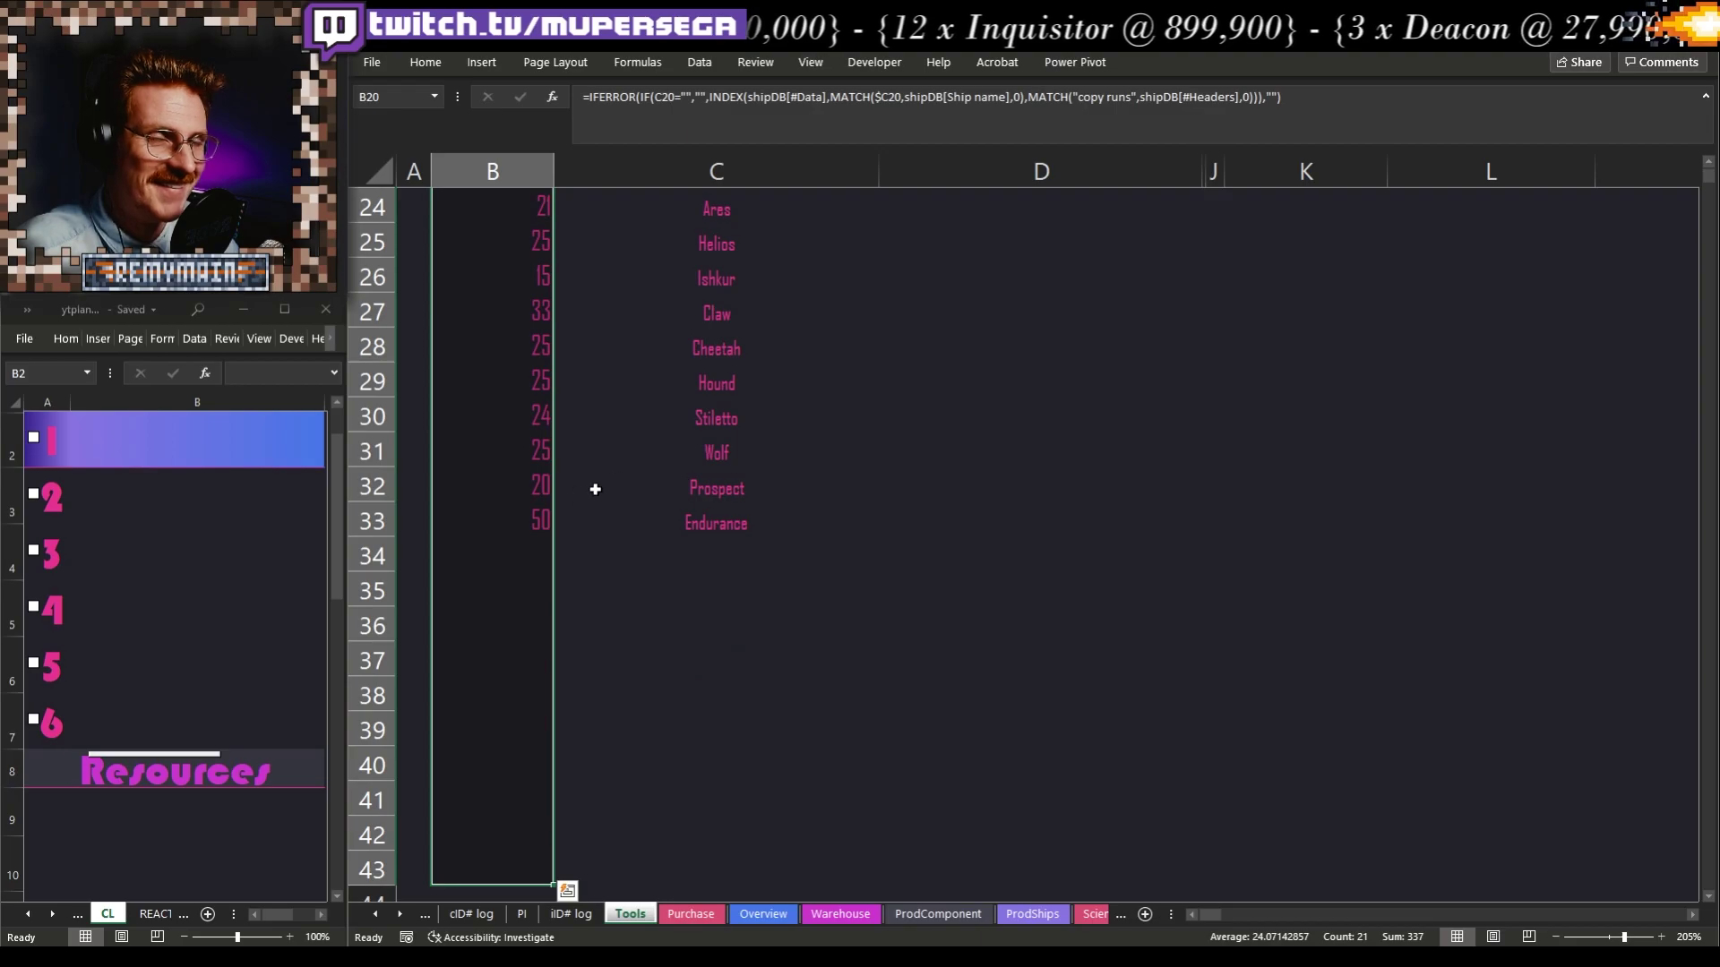
pyautogui.scroll(6, 595, 489)
pyautogui.click(426, 62)
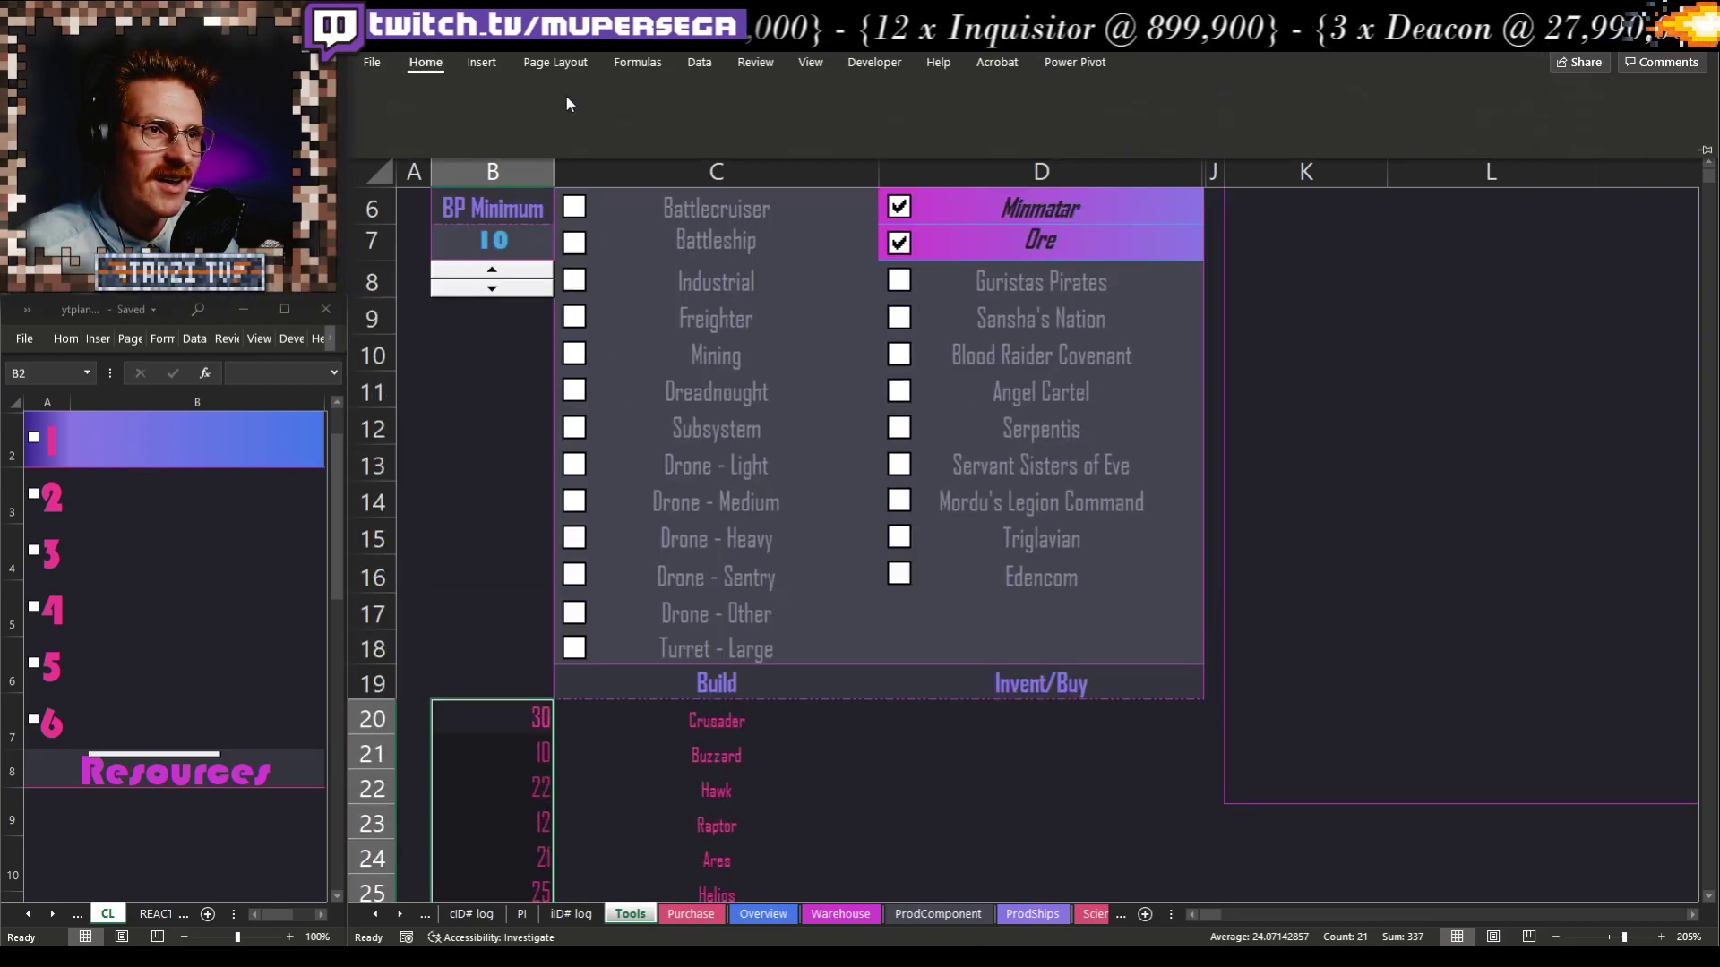
pyautogui.click(688, 124)
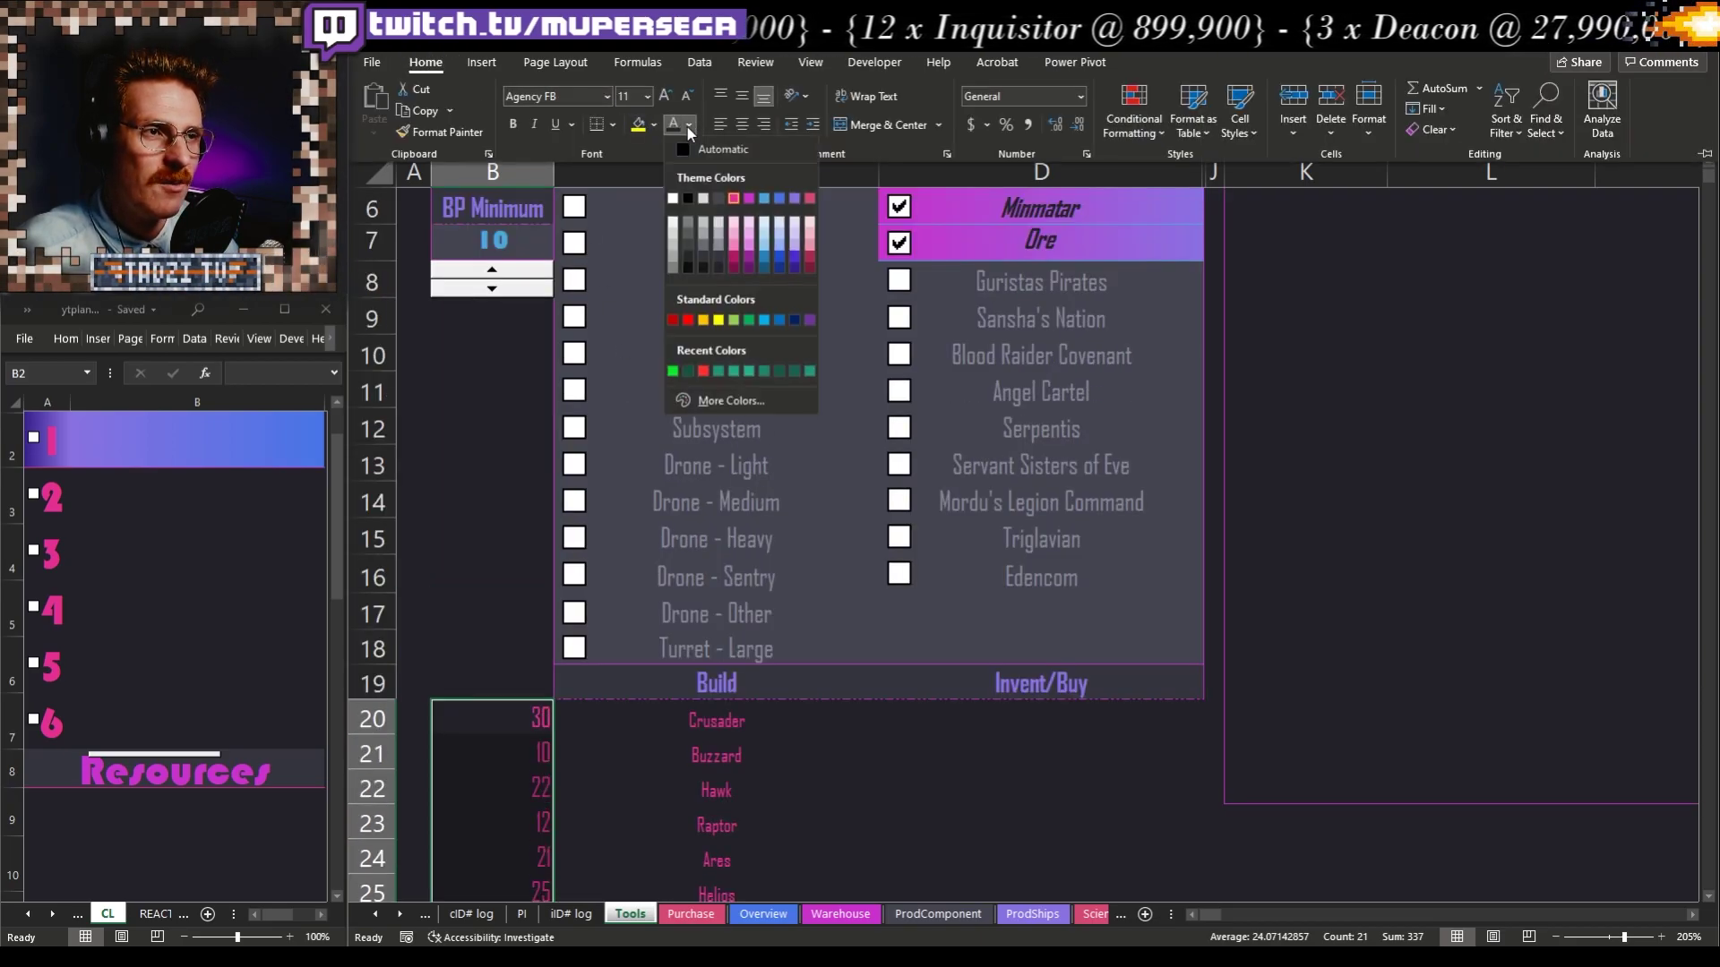
pyautogui.click(779, 240)
pyautogui.click(534, 125)
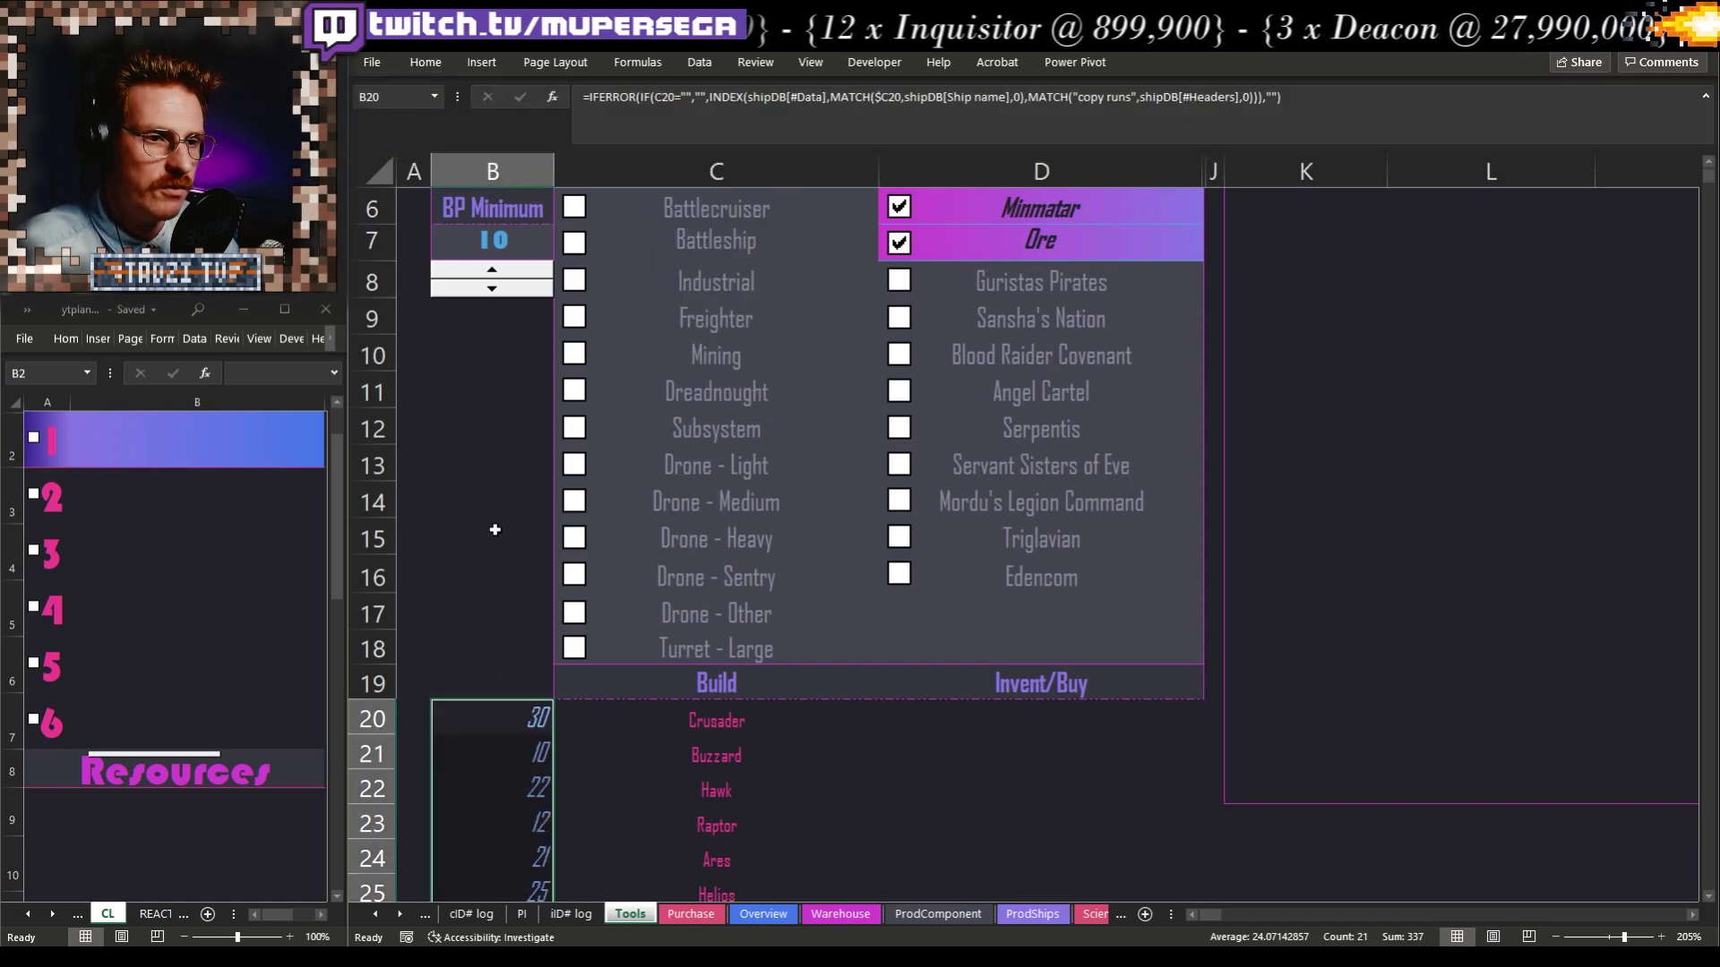
pyautogui.scroll(-4, 627, 582)
pyautogui.click(1151, 524)
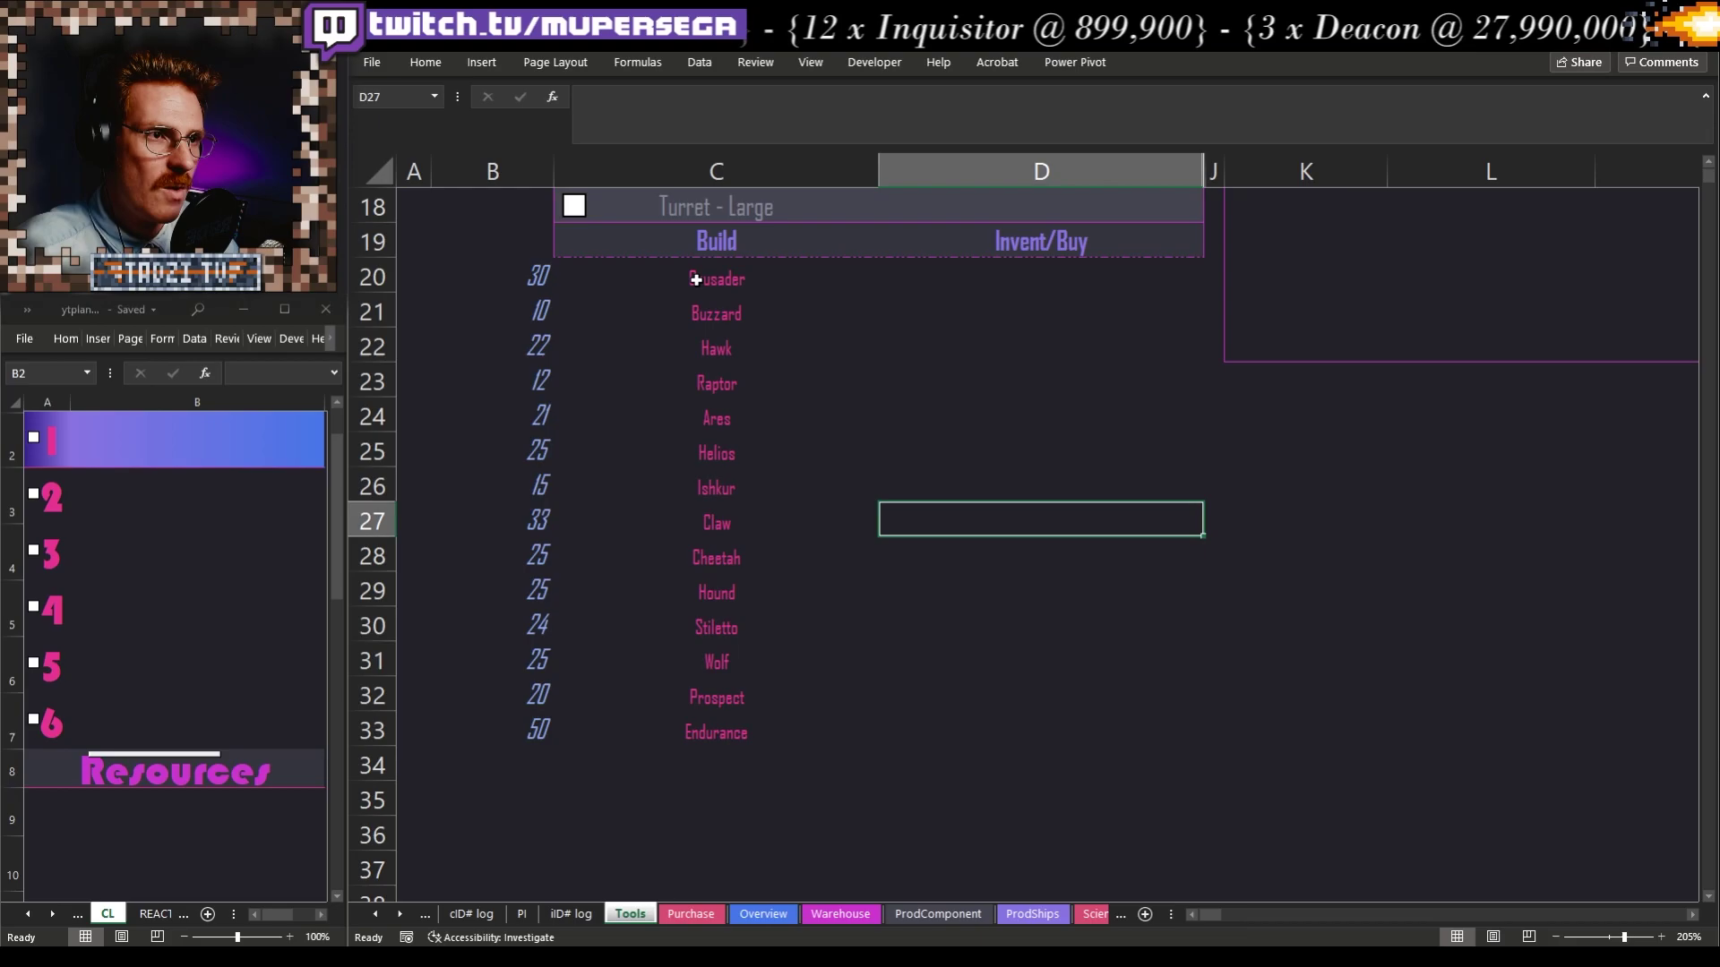
# Inspect the Build list's name and run count formulas for Crusader and Buzzard
pyautogui.moveTo(696, 279); pyautogui.dragTo(717, 733)
pyautogui.click(937, 434)
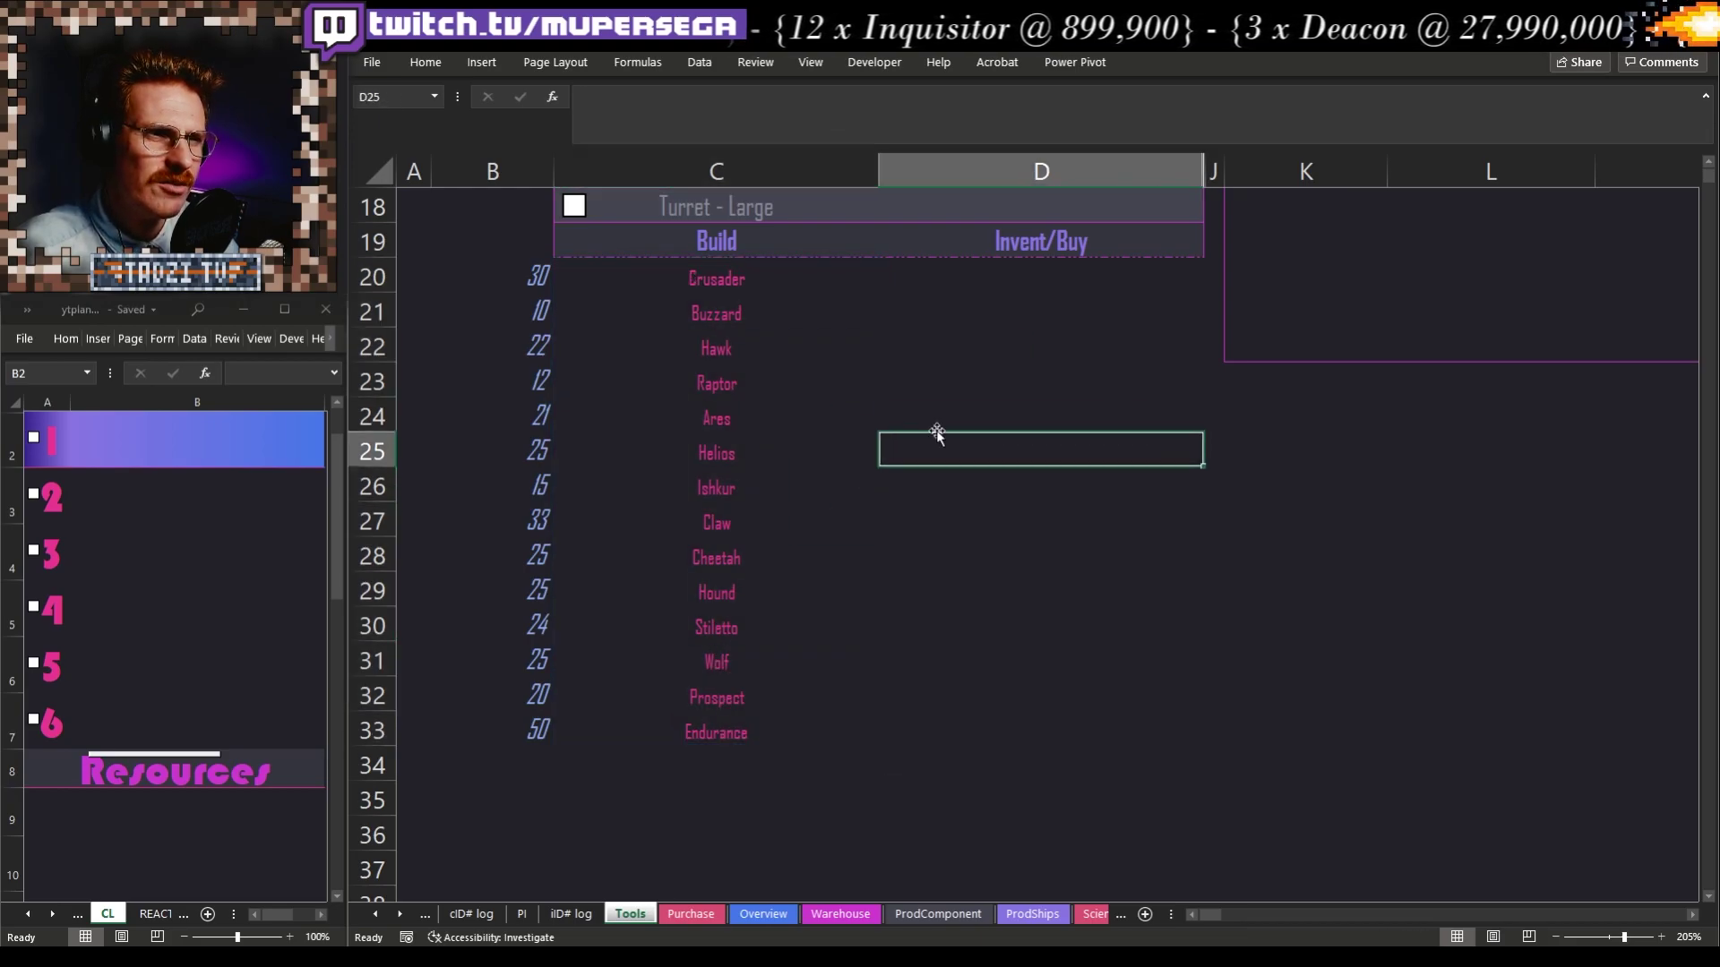
pyautogui.click(678, 285)
pyautogui.click(986, 448)
pyautogui.click(659, 309)
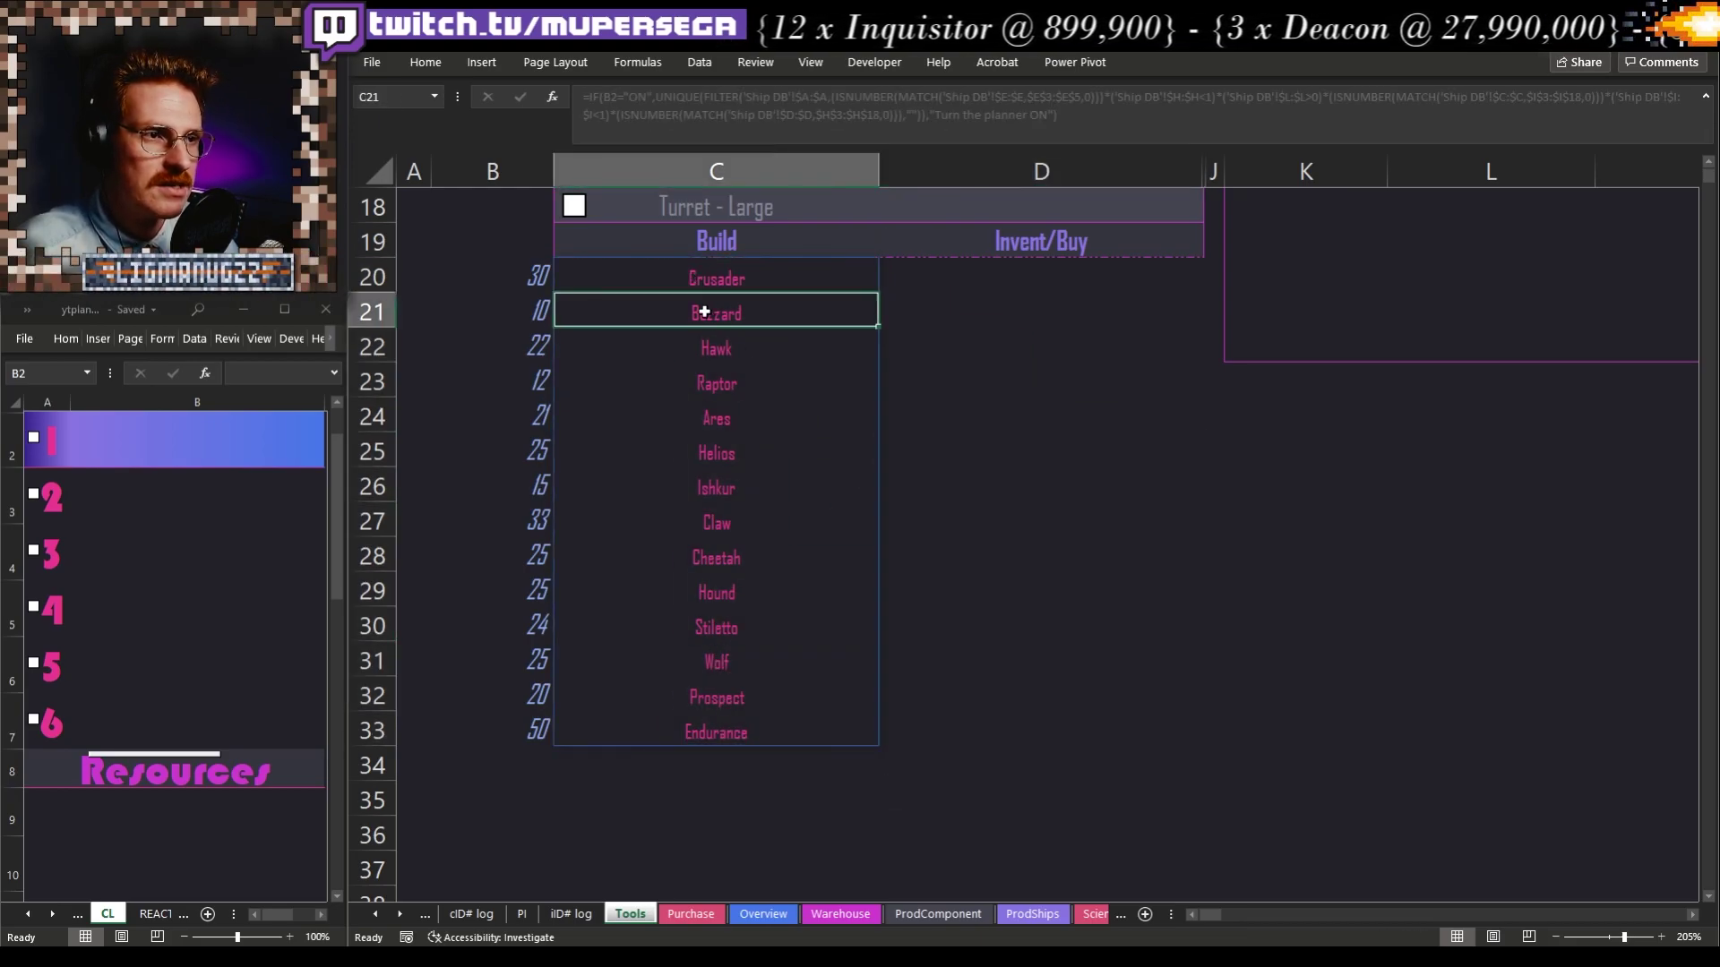
pyautogui.click(527, 310)
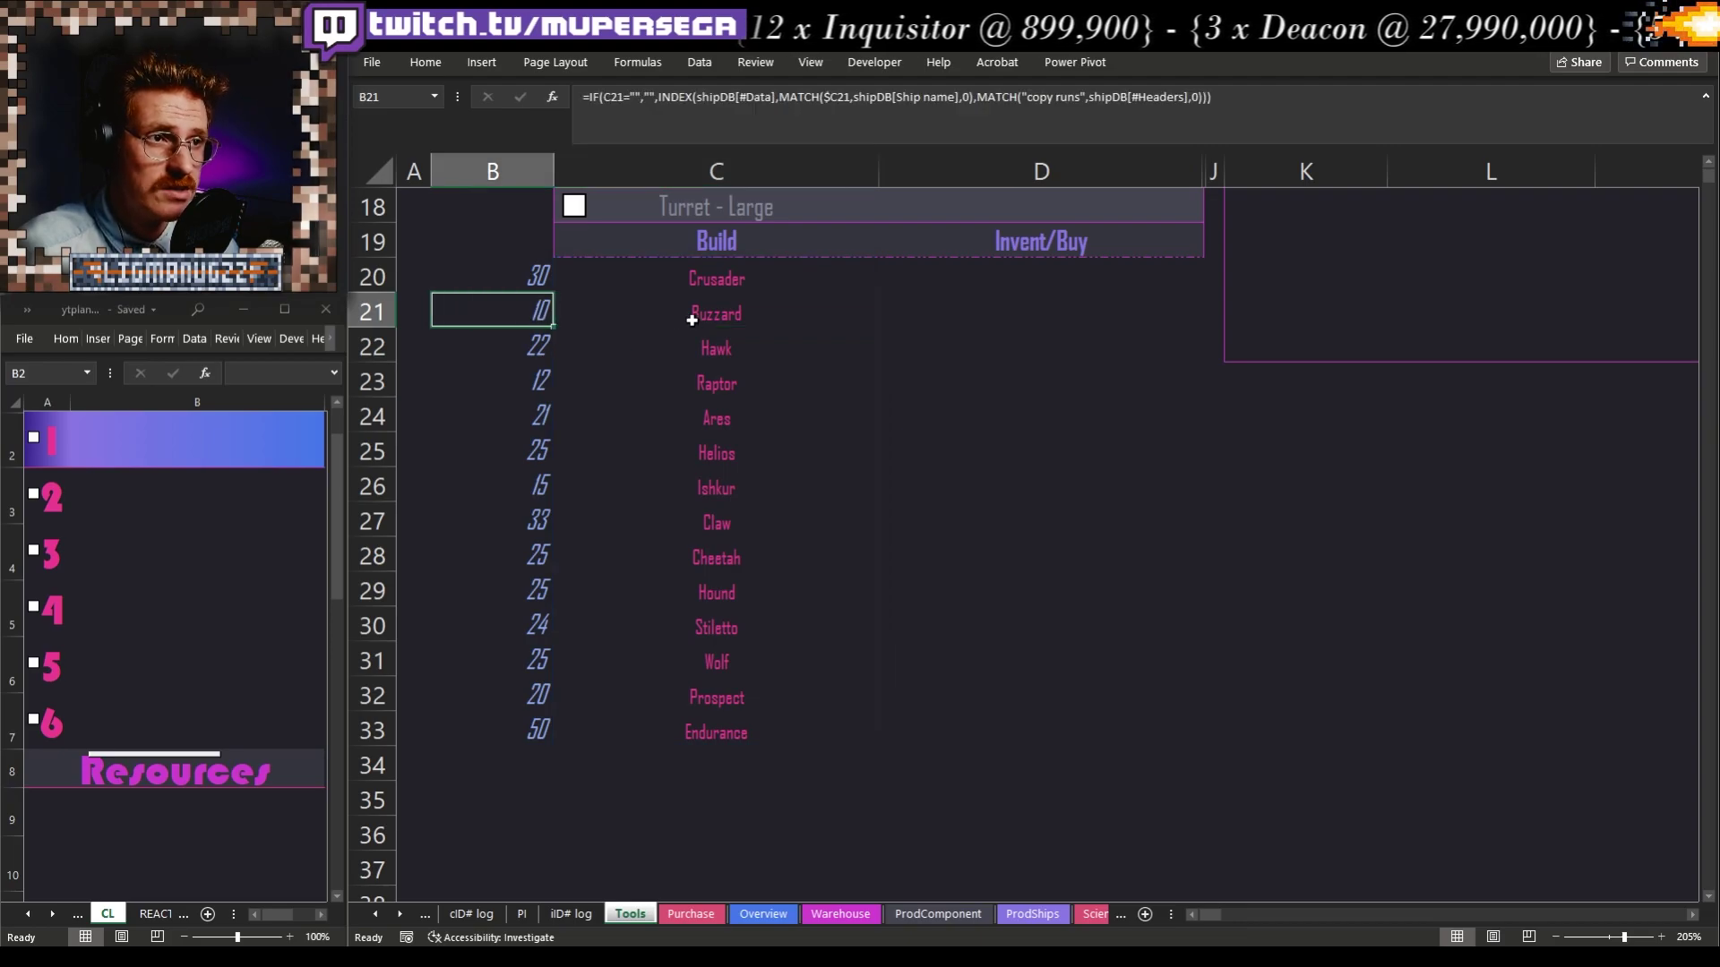
pyautogui.click(691, 320)
# Check the Hawk and Raptor run count and name formulas, then switch back to EVE Online
pyautogui.click(545, 349)
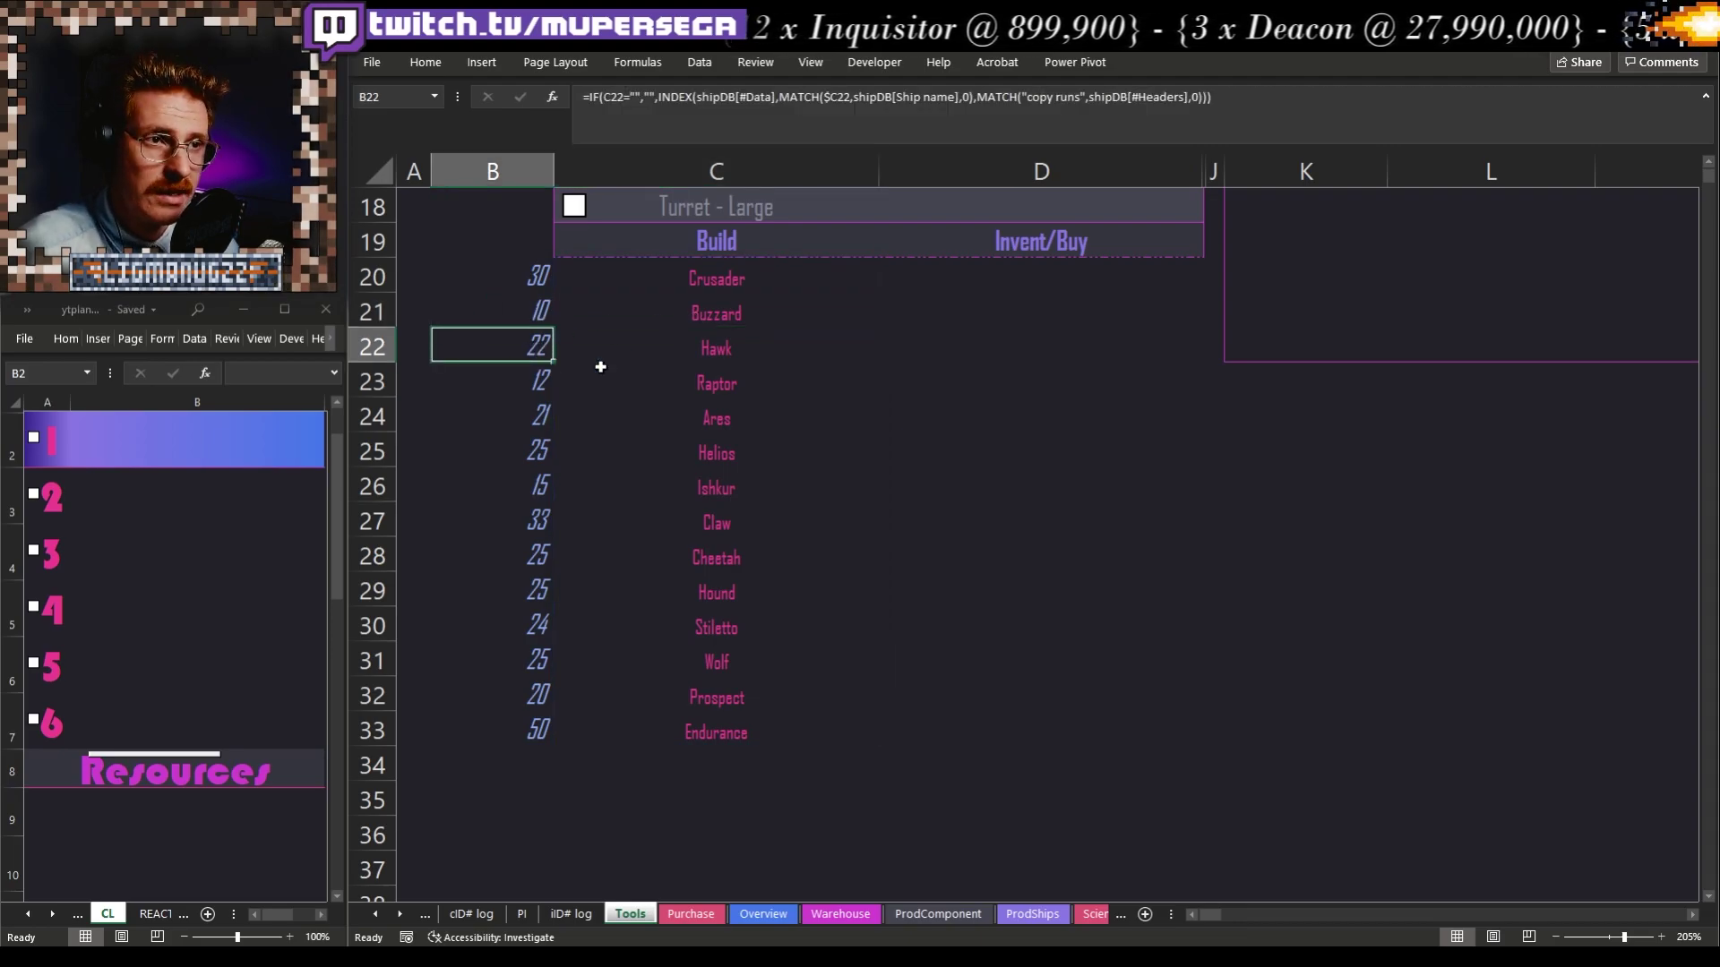
pyautogui.click(733, 350)
pyautogui.click(536, 383)
pyautogui.click(655, 385)
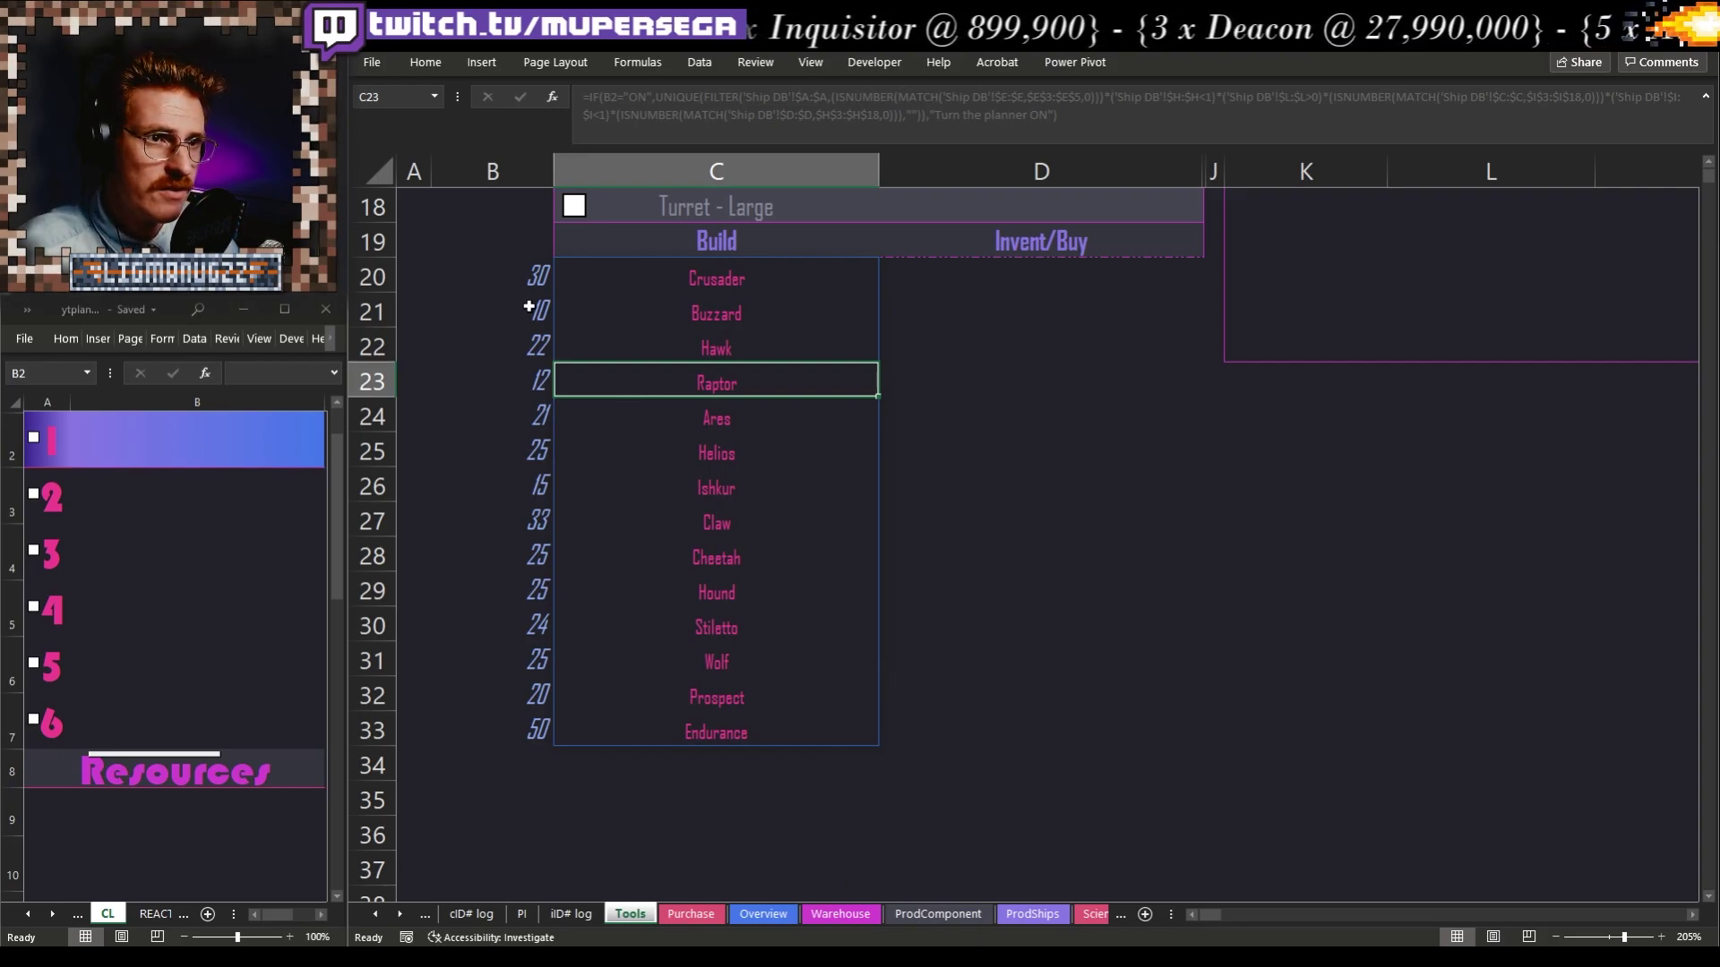
pyautogui.click(530, 307)
pyautogui.hotkey('alt', 'Tab')
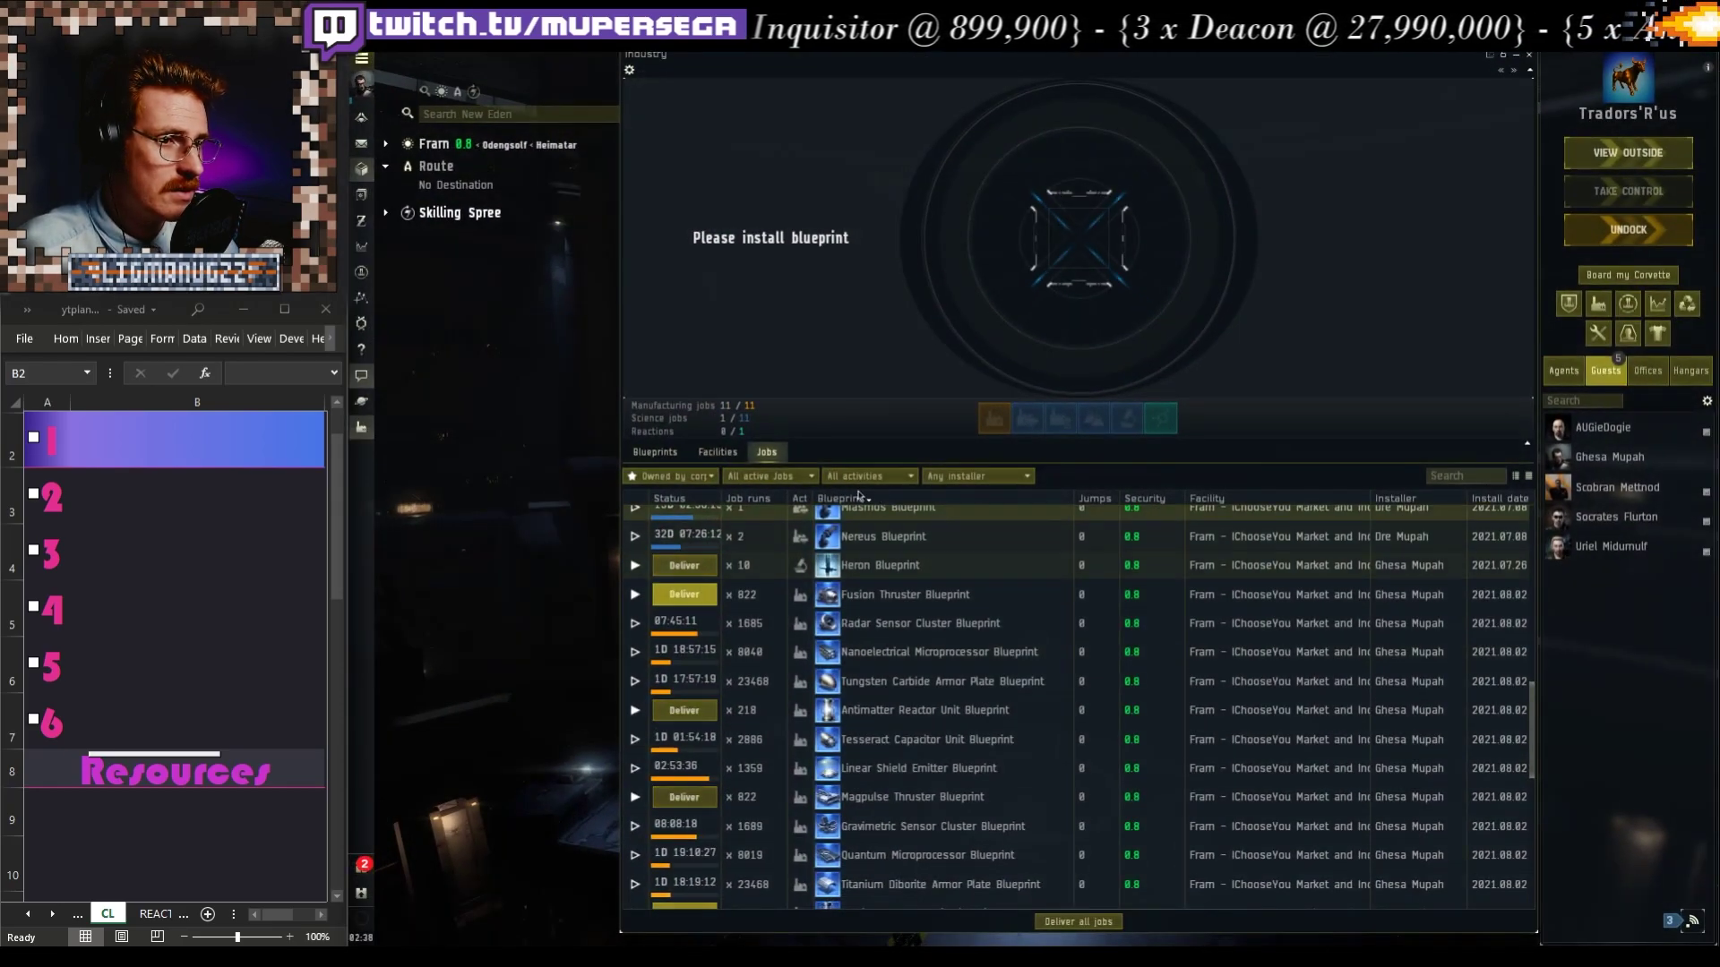
pyautogui.click(362, 170)
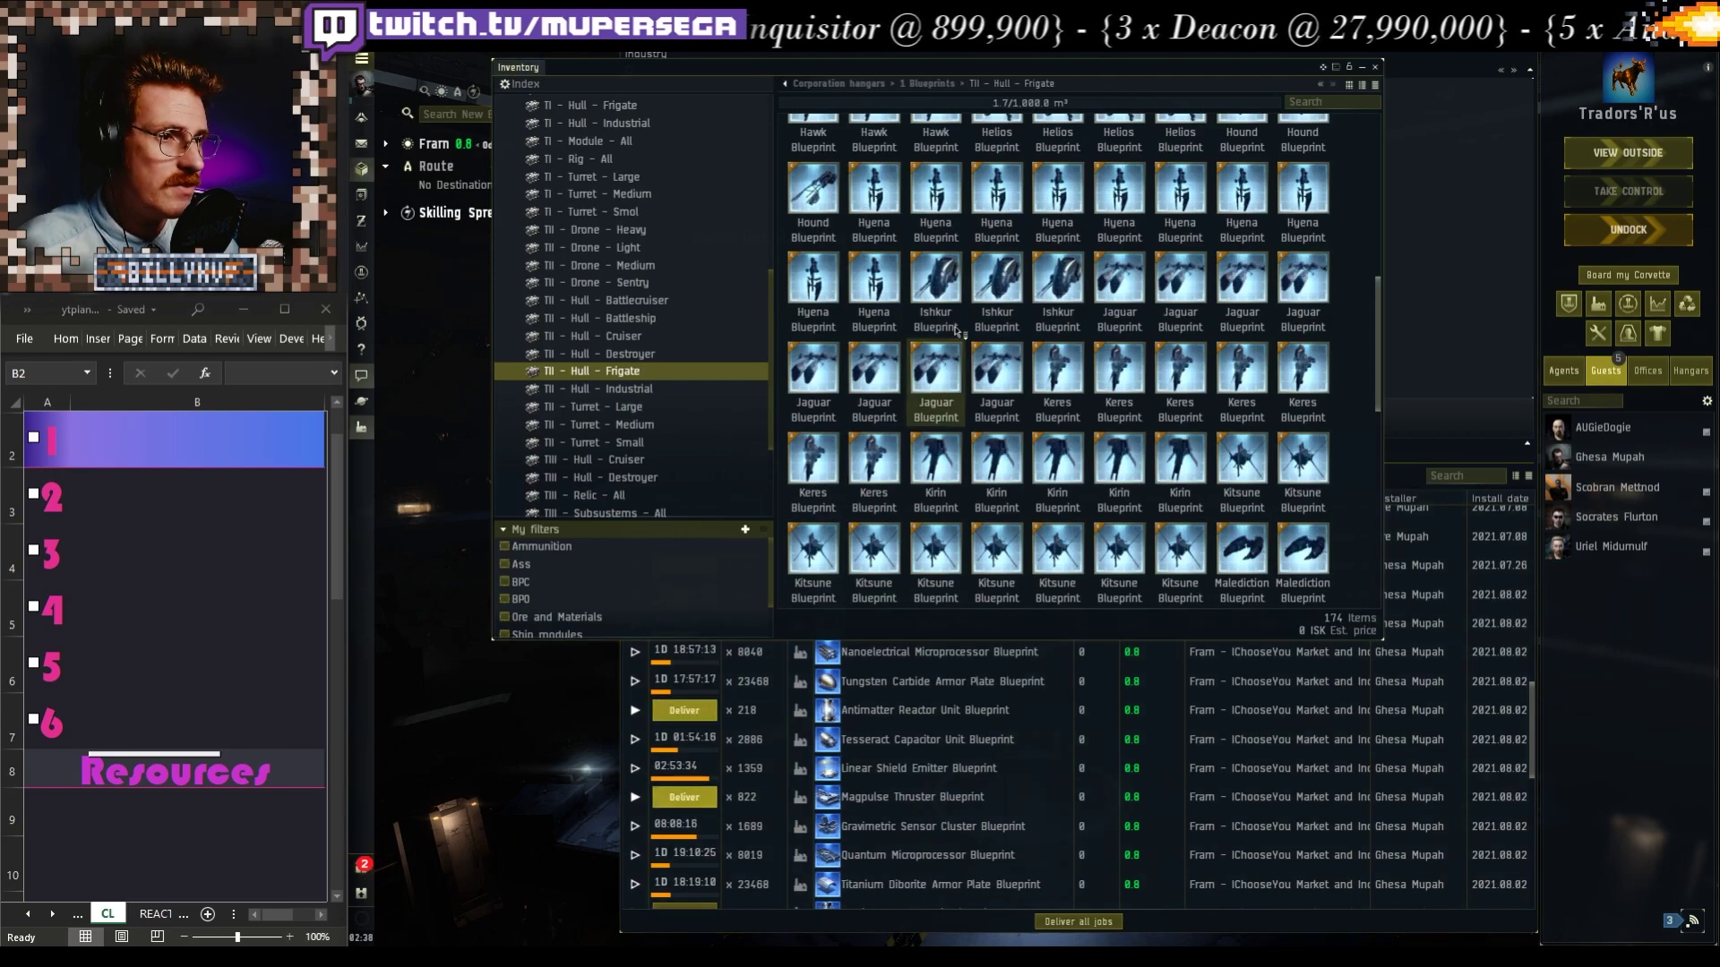
pyautogui.scroll(10, 1015, 267)
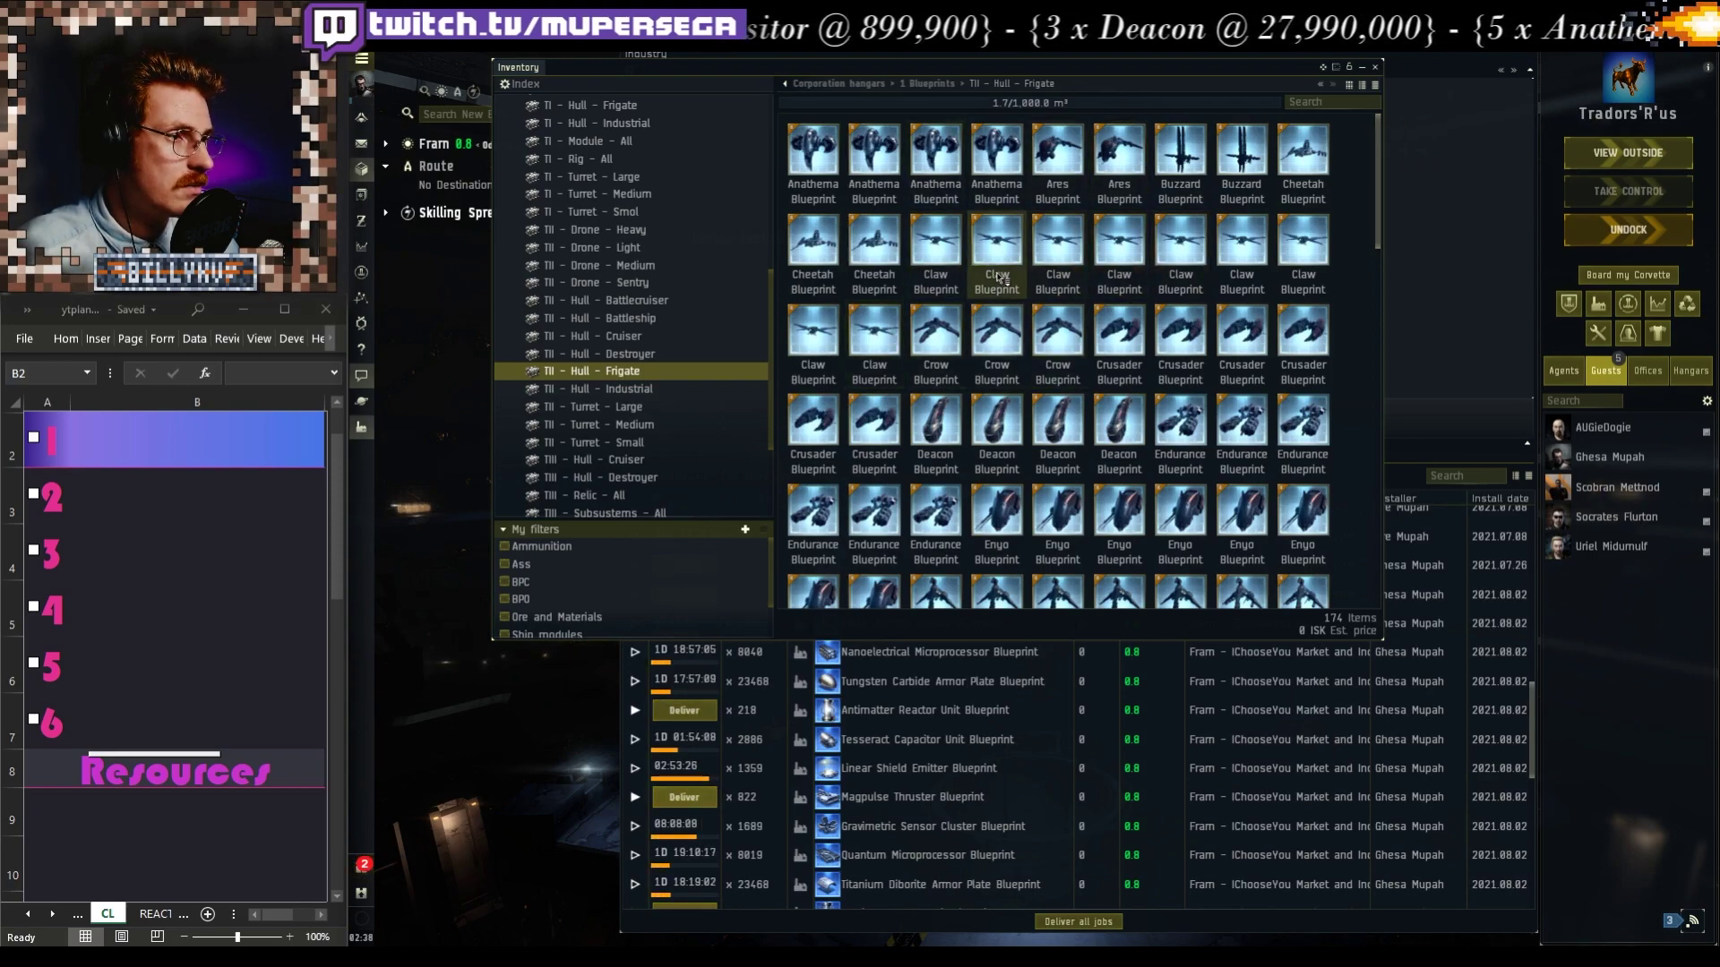
pyautogui.scroll(-5, 976, 287)
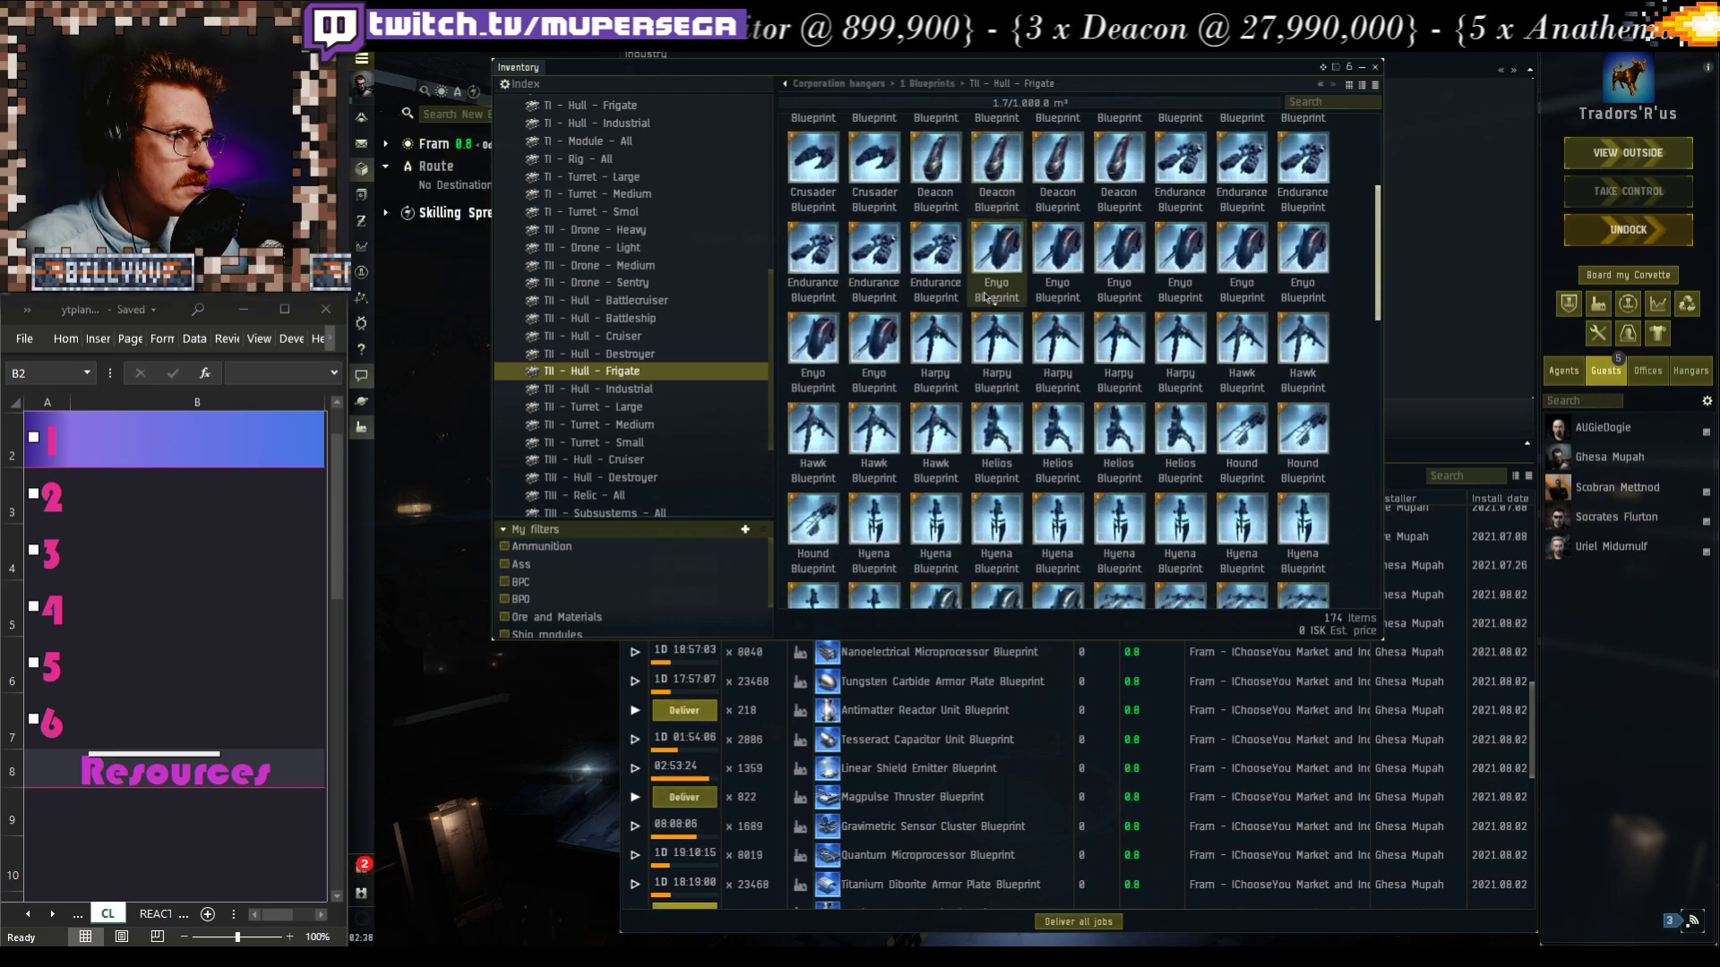
pyautogui.scroll(-6, 989, 298)
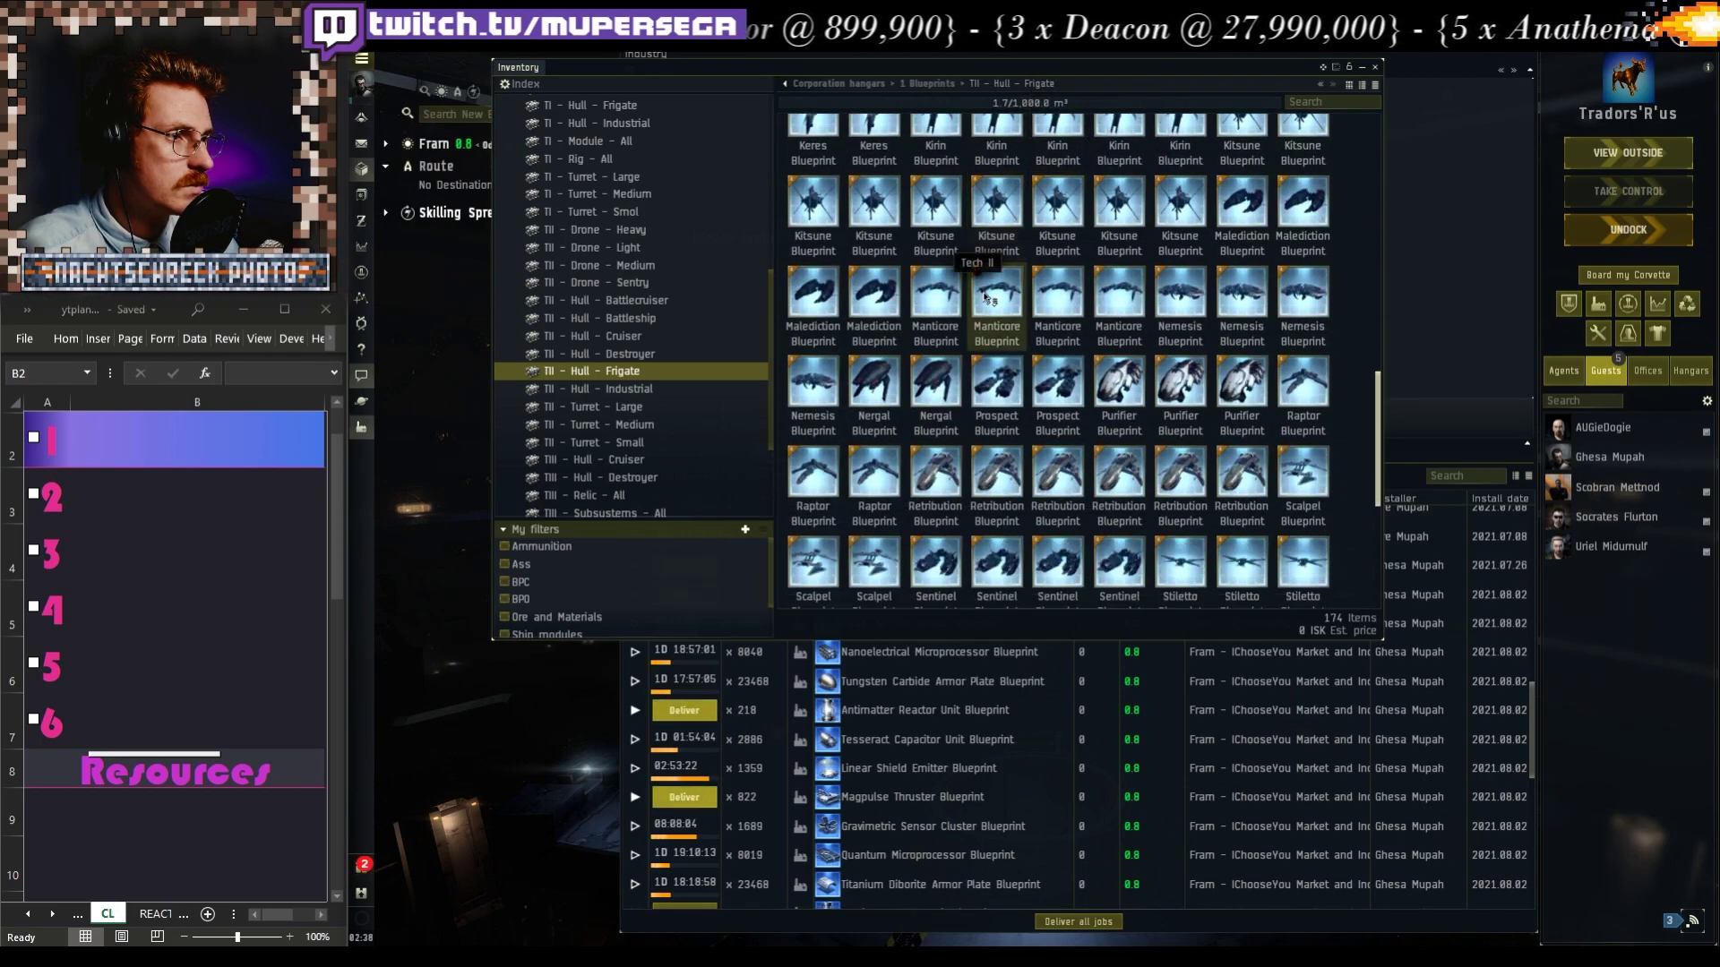
pyautogui.scroll(1, 985, 300)
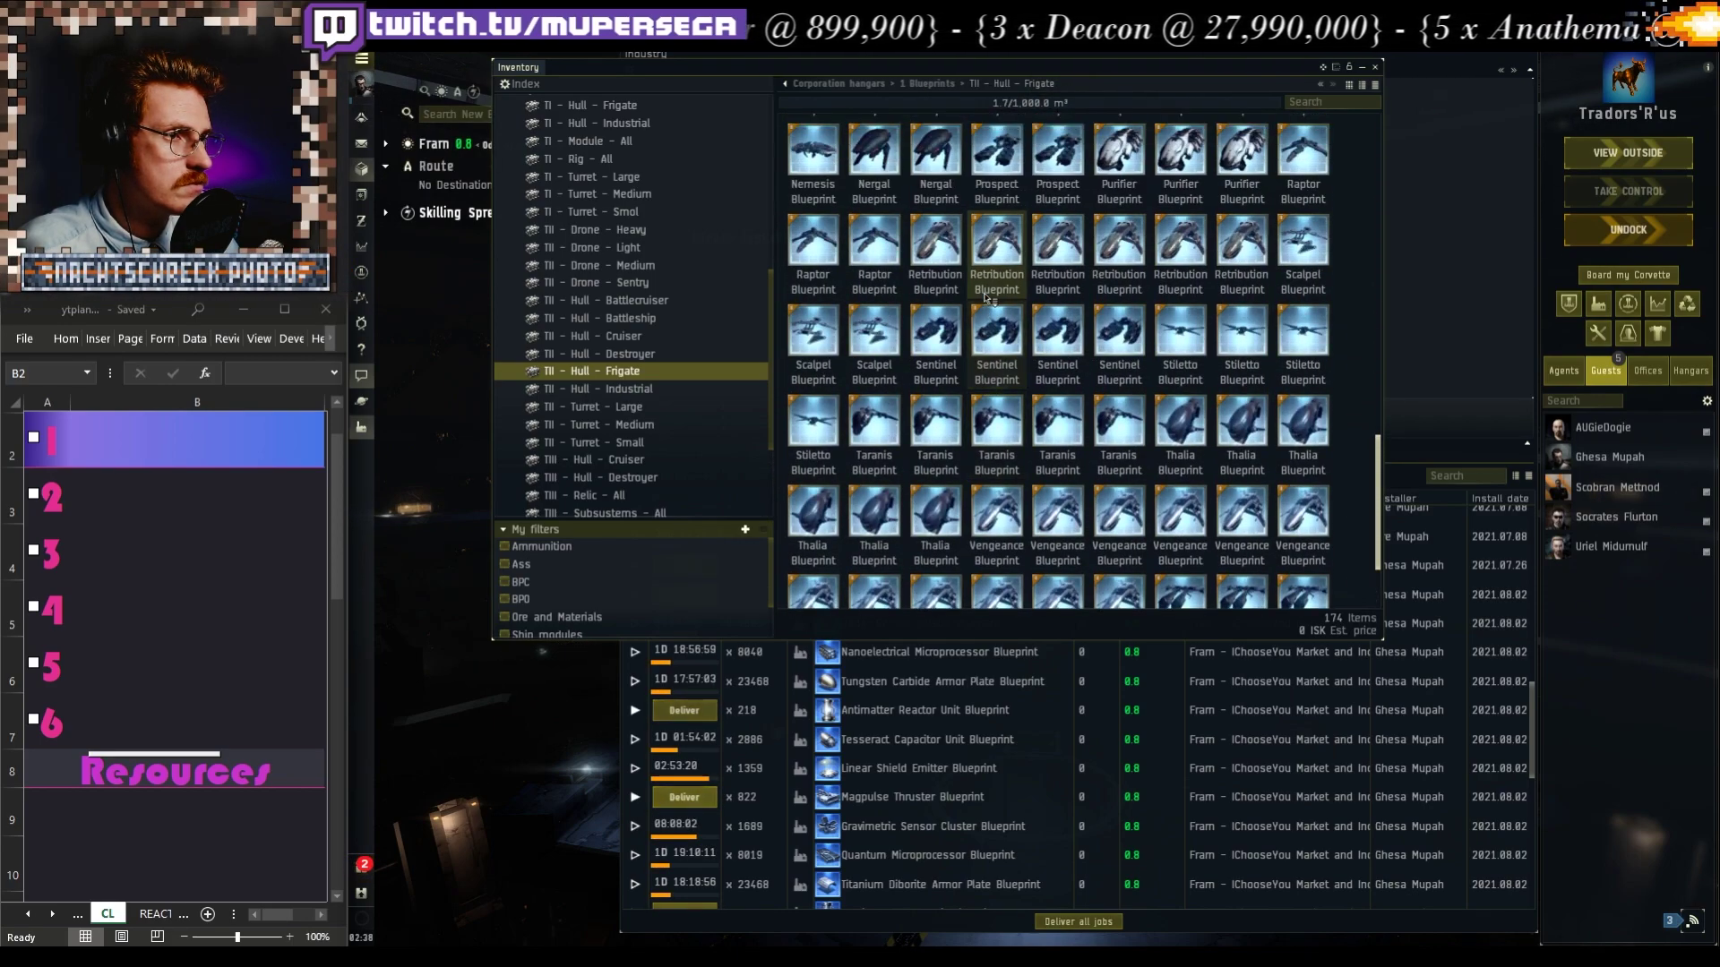
pyautogui.scroll(5, 987, 302)
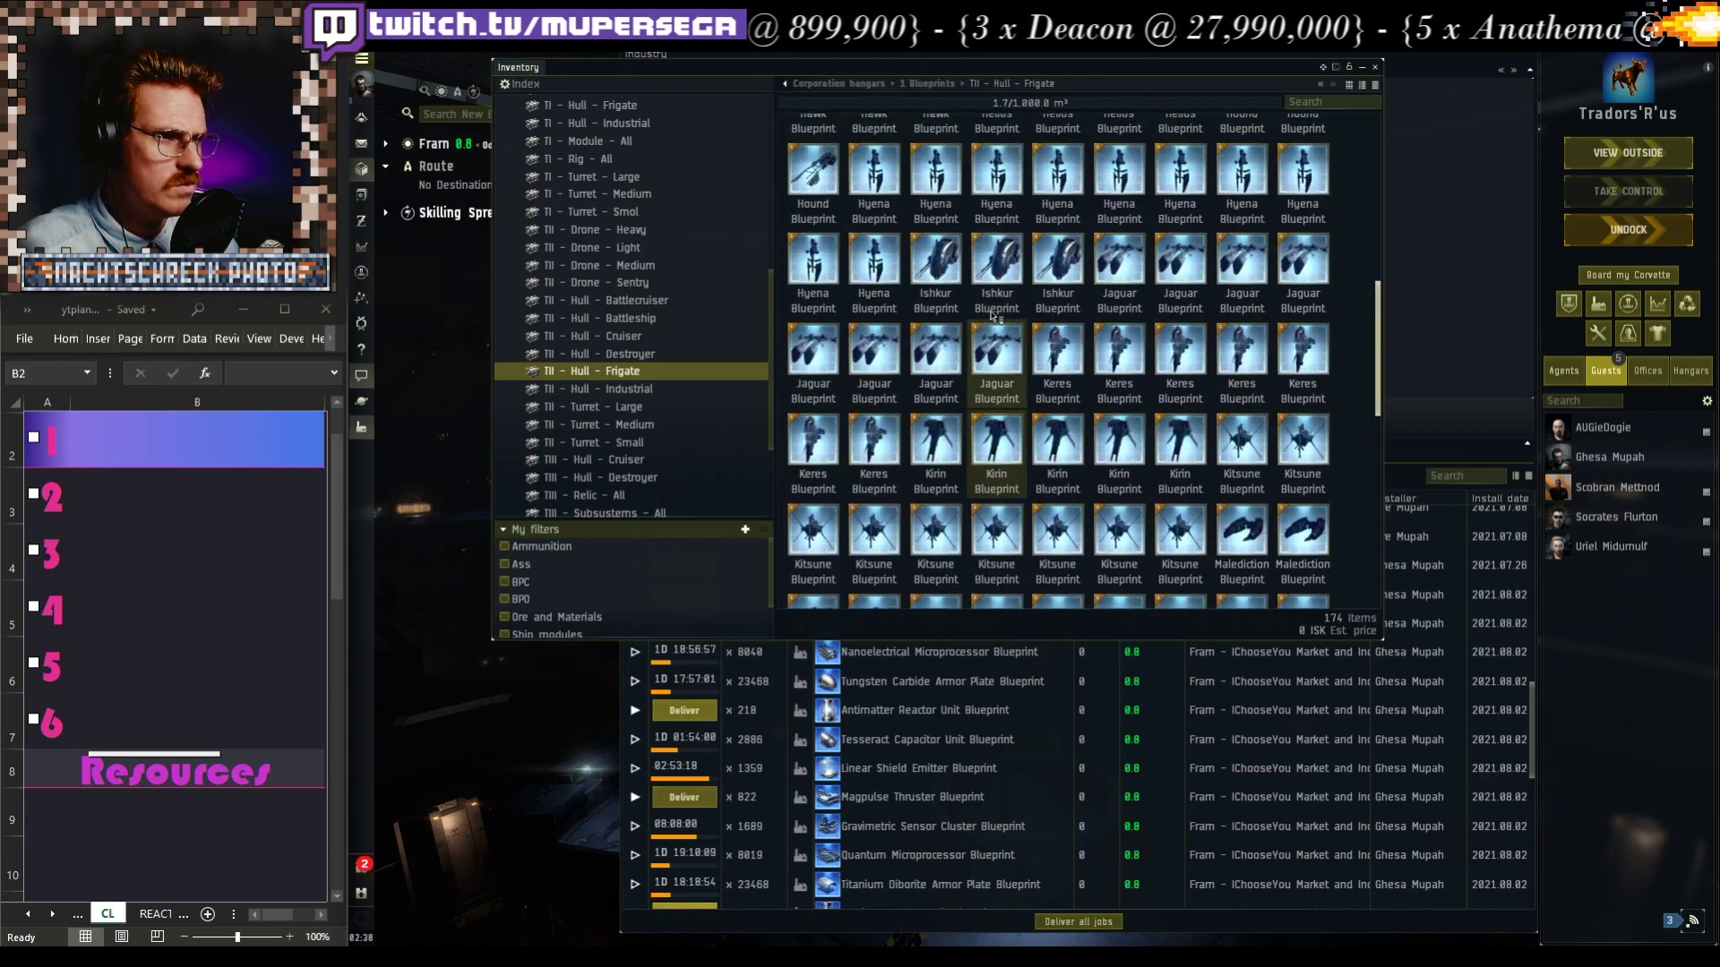
pyautogui.scroll(10, 1026, 336)
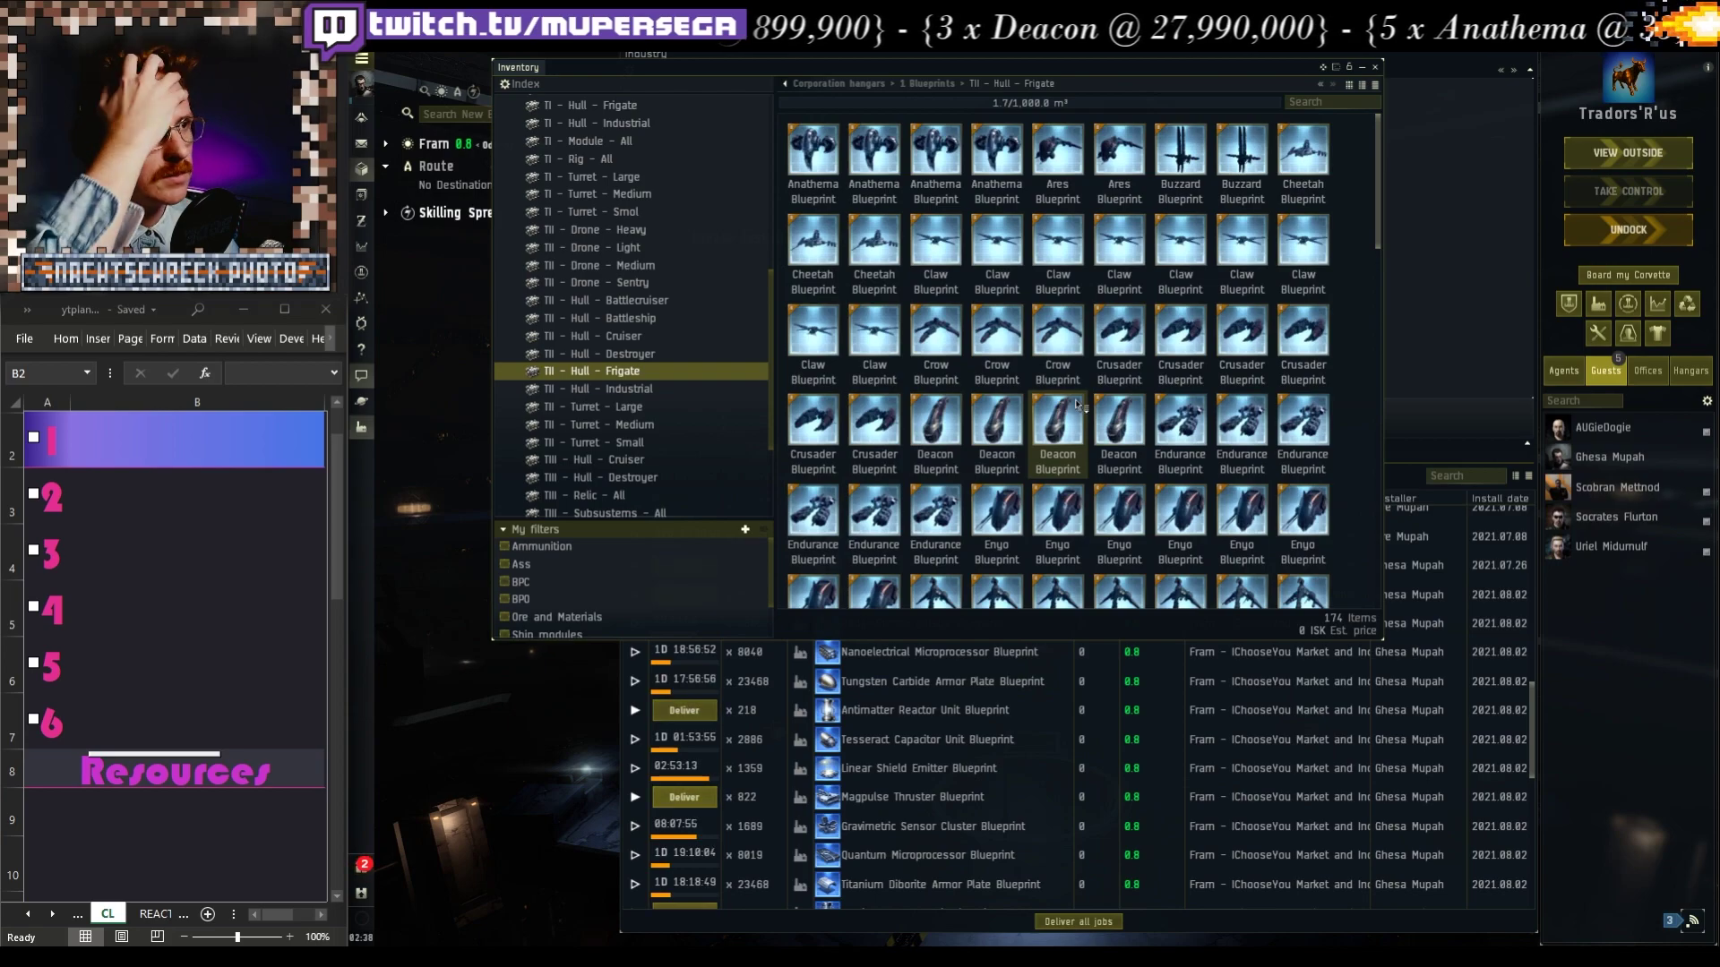
pyautogui.moveTo(1057, 421); pyautogui.dragTo(1104, 330)
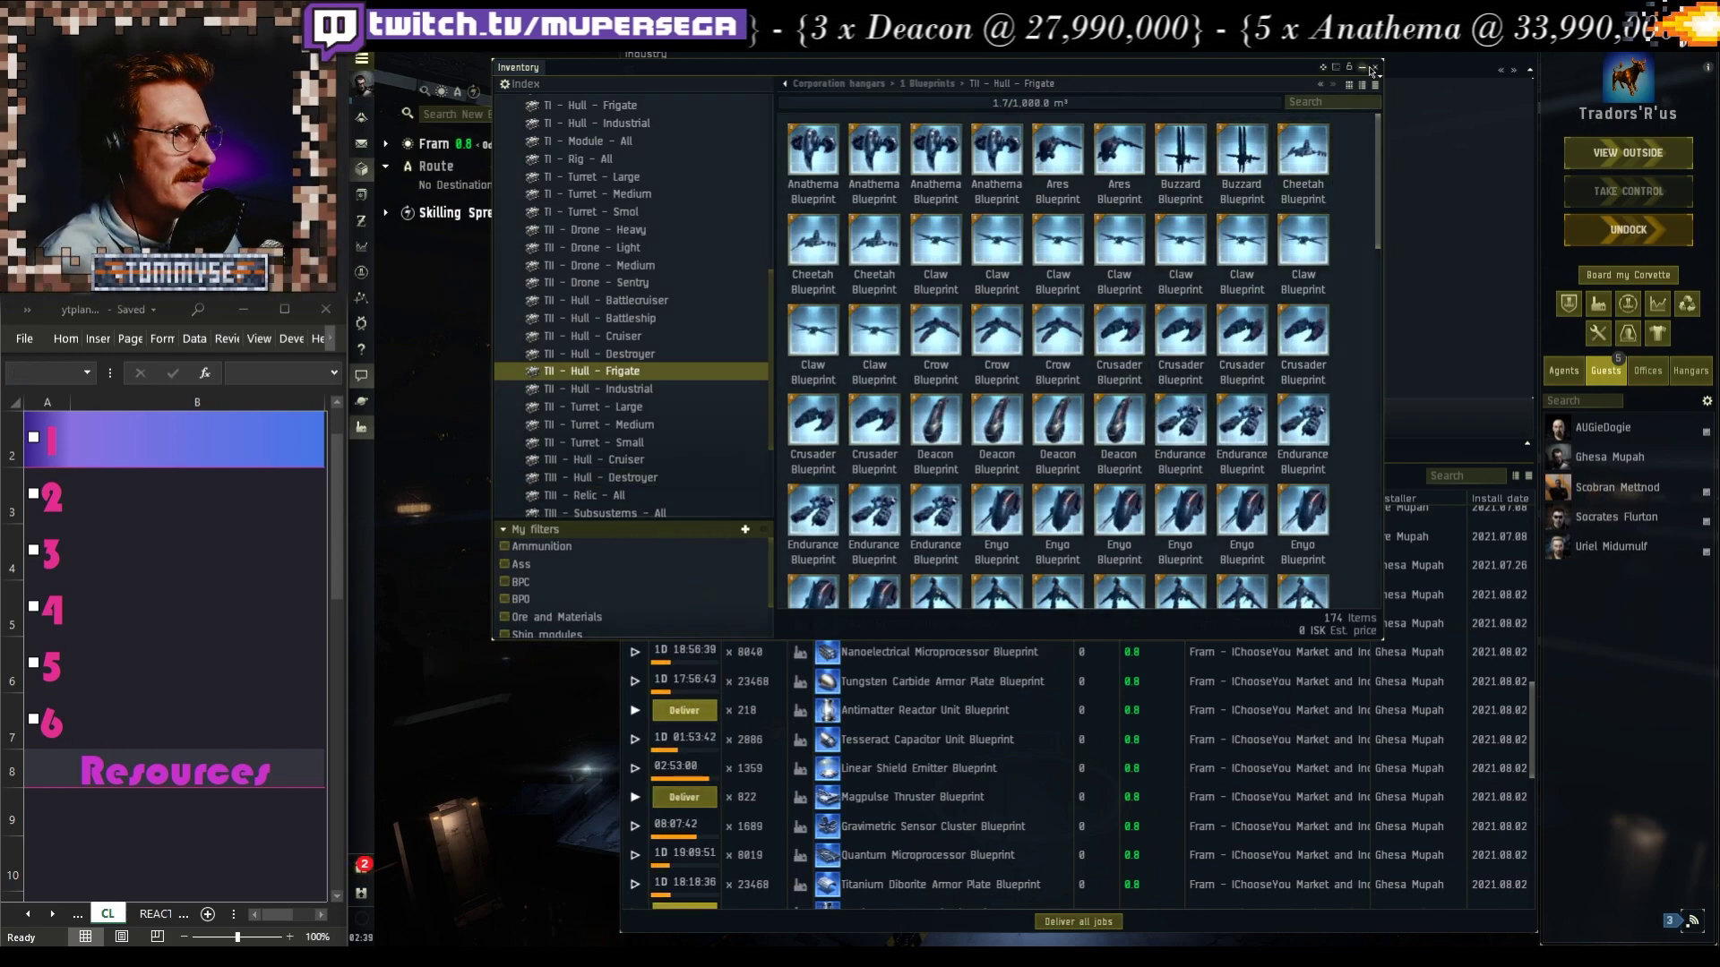
pyautogui.click(1364, 70)
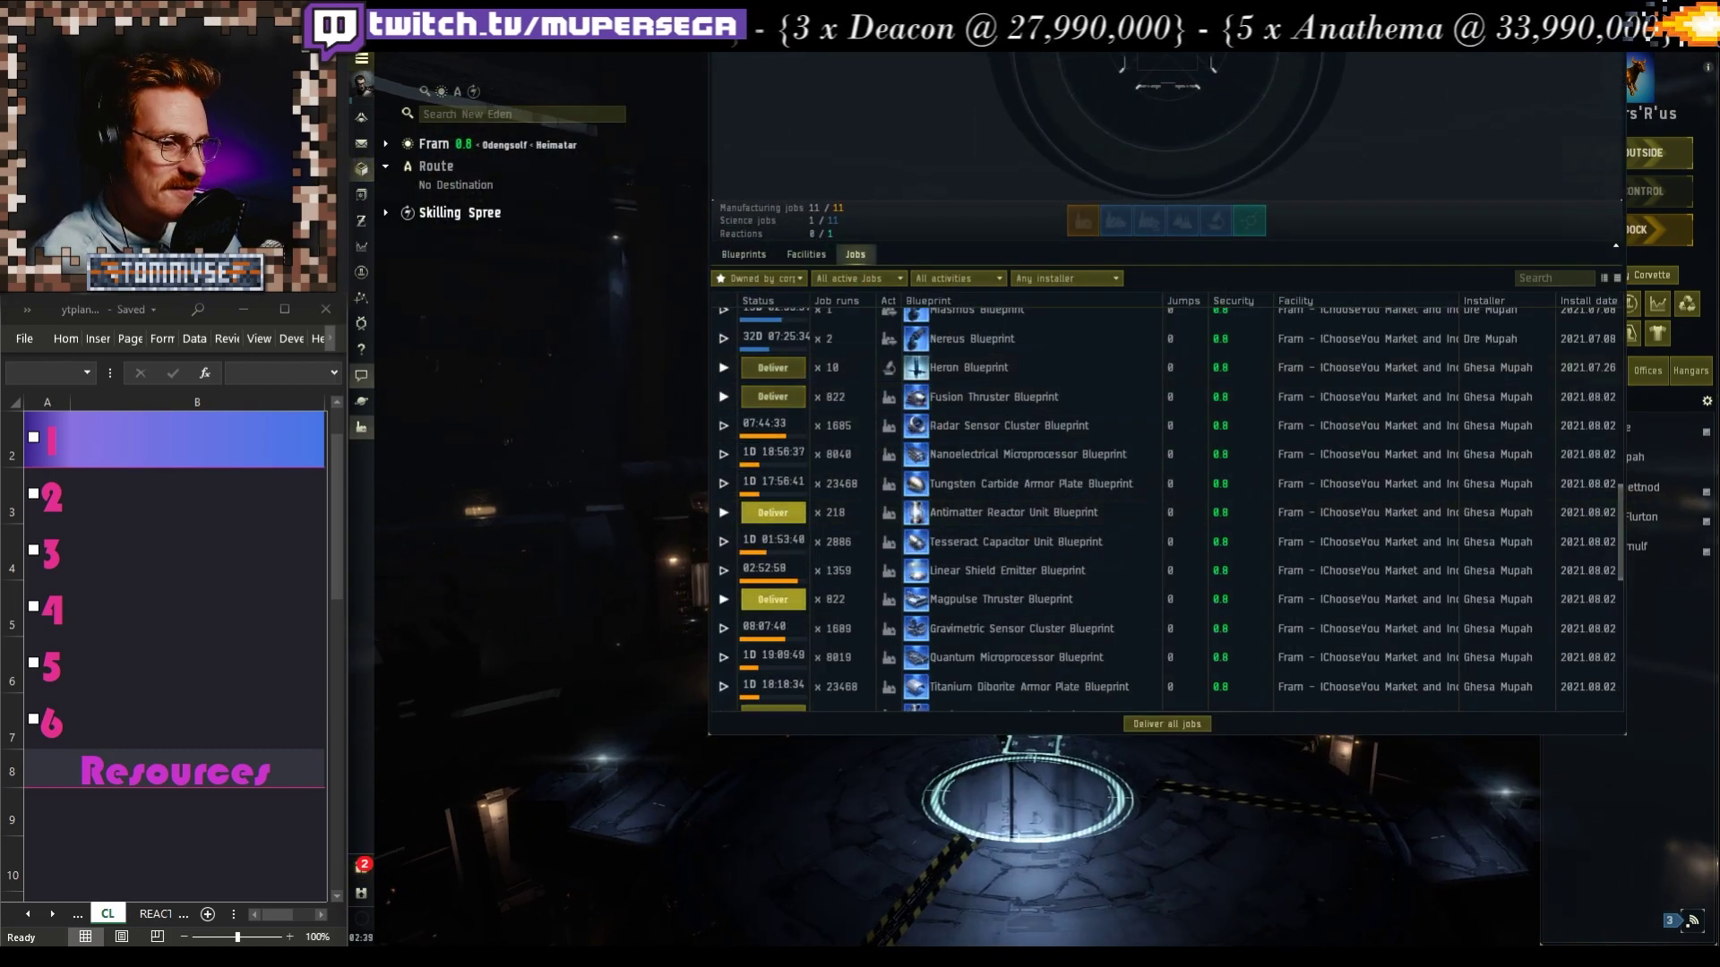
# Paste the Build ship names Crusader to Endurance as values into K3:K16
pyautogui.click(846, 895)
pyautogui.click(994, 595)
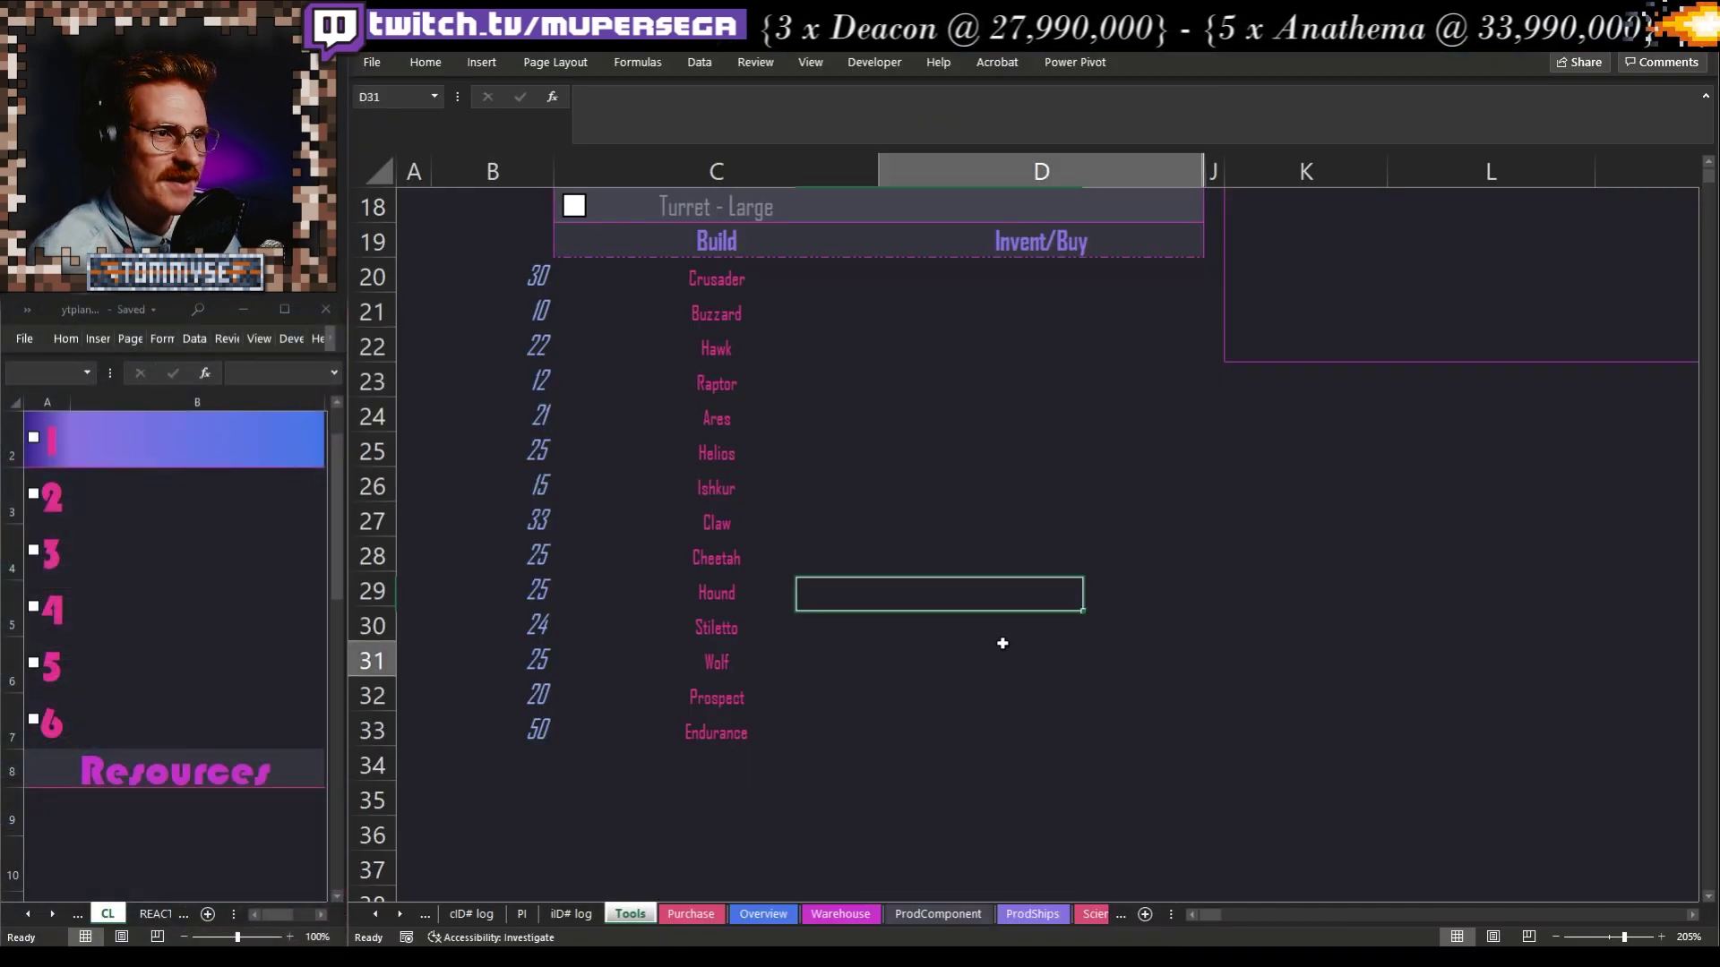
pyautogui.scroll(2, 762, 354)
pyautogui.scroll(-2, 761, 359)
pyautogui.moveTo(694, 279); pyautogui.dragTo(741, 745)
pyautogui.hotkey('ctrl', 'c')
pyautogui.scroll(6, 1279, 280)
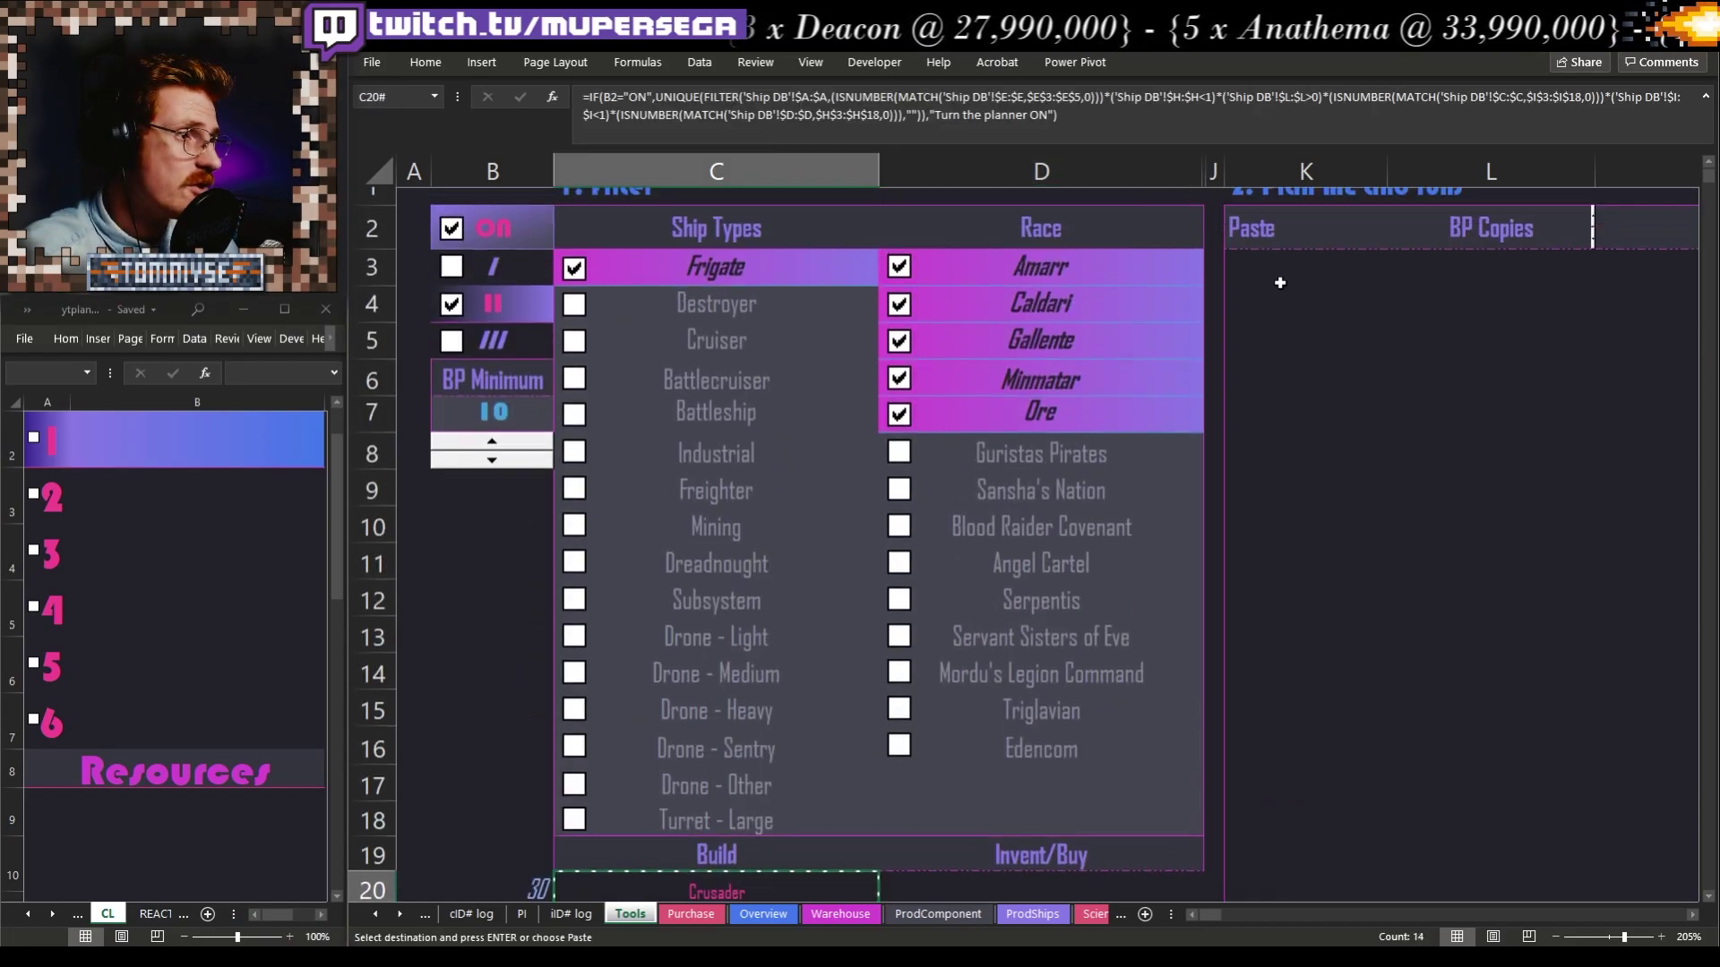
pyautogui.rightClick(1277, 286)
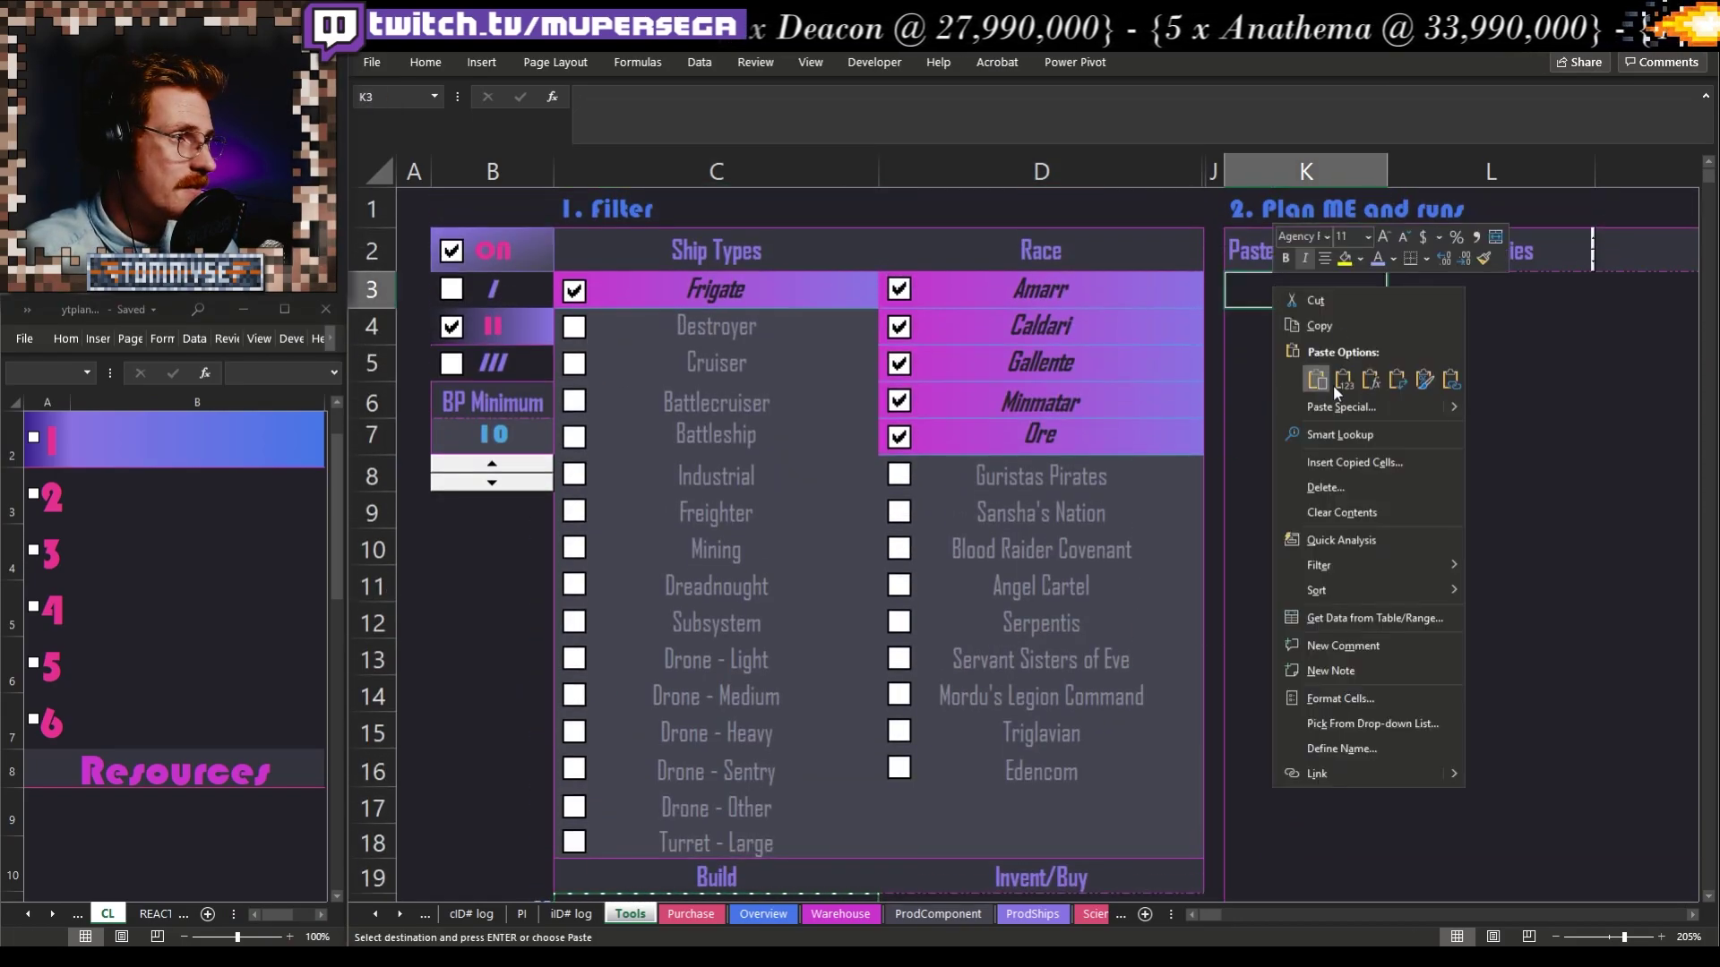
pyautogui.click(1334, 384)
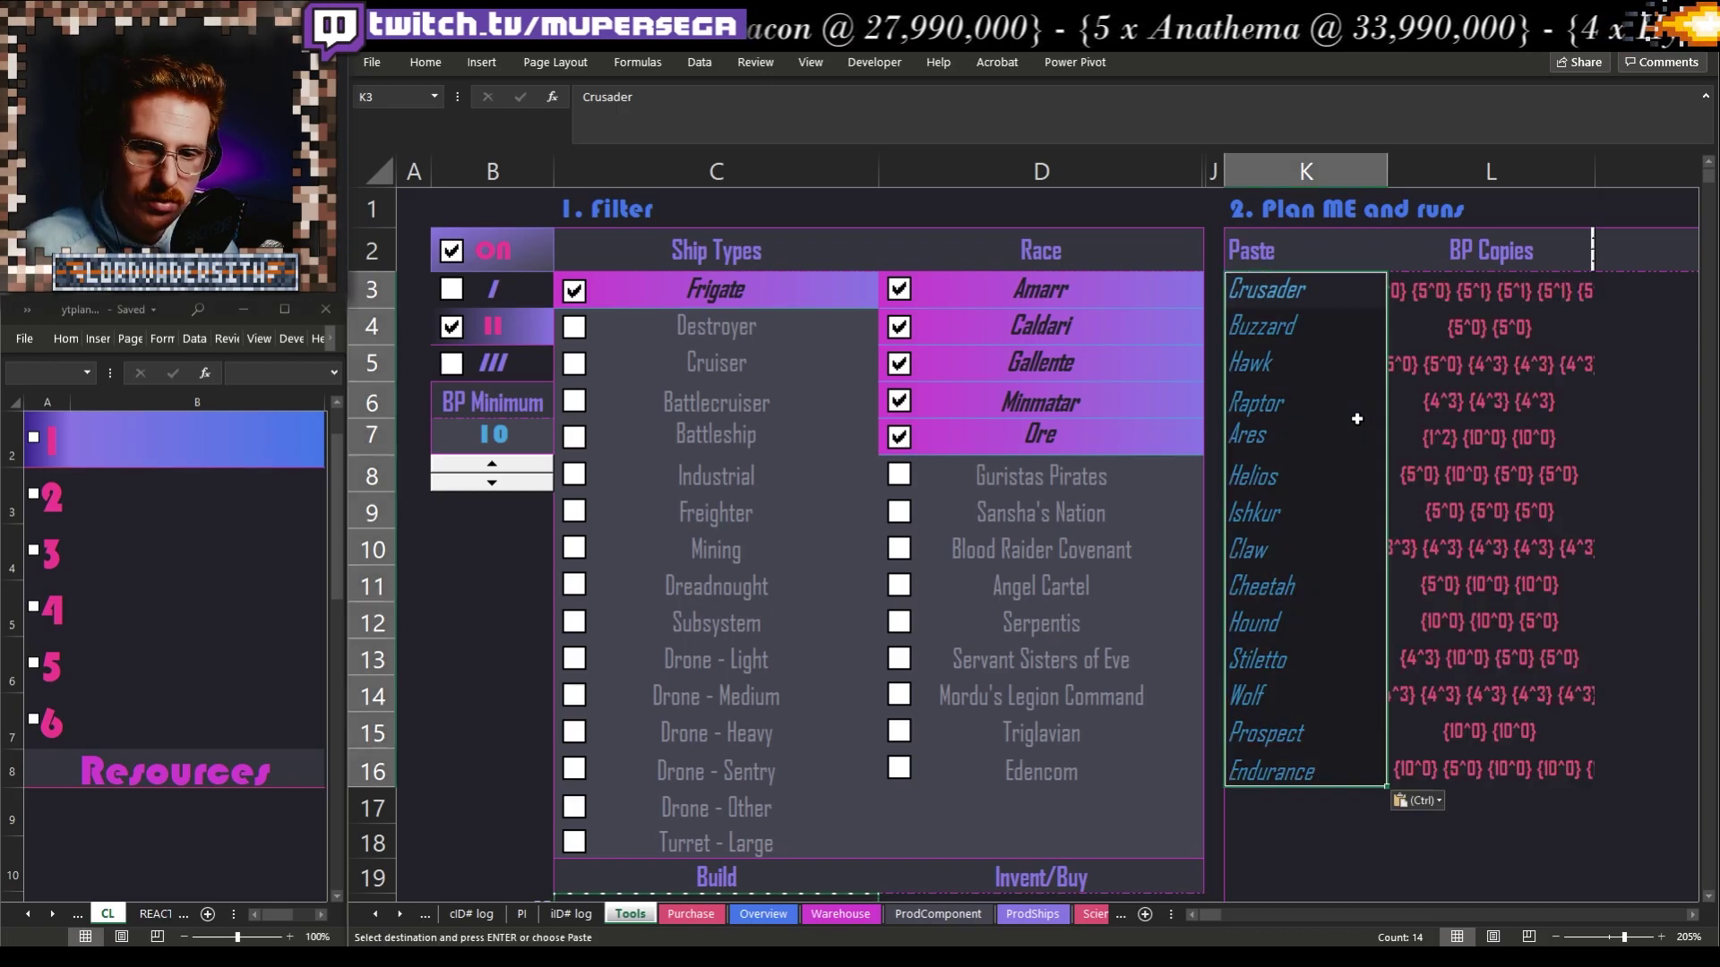
# Turn the planner's ON switch in B2 off
pyautogui.click(458, 617)
pyautogui.click(500, 563)
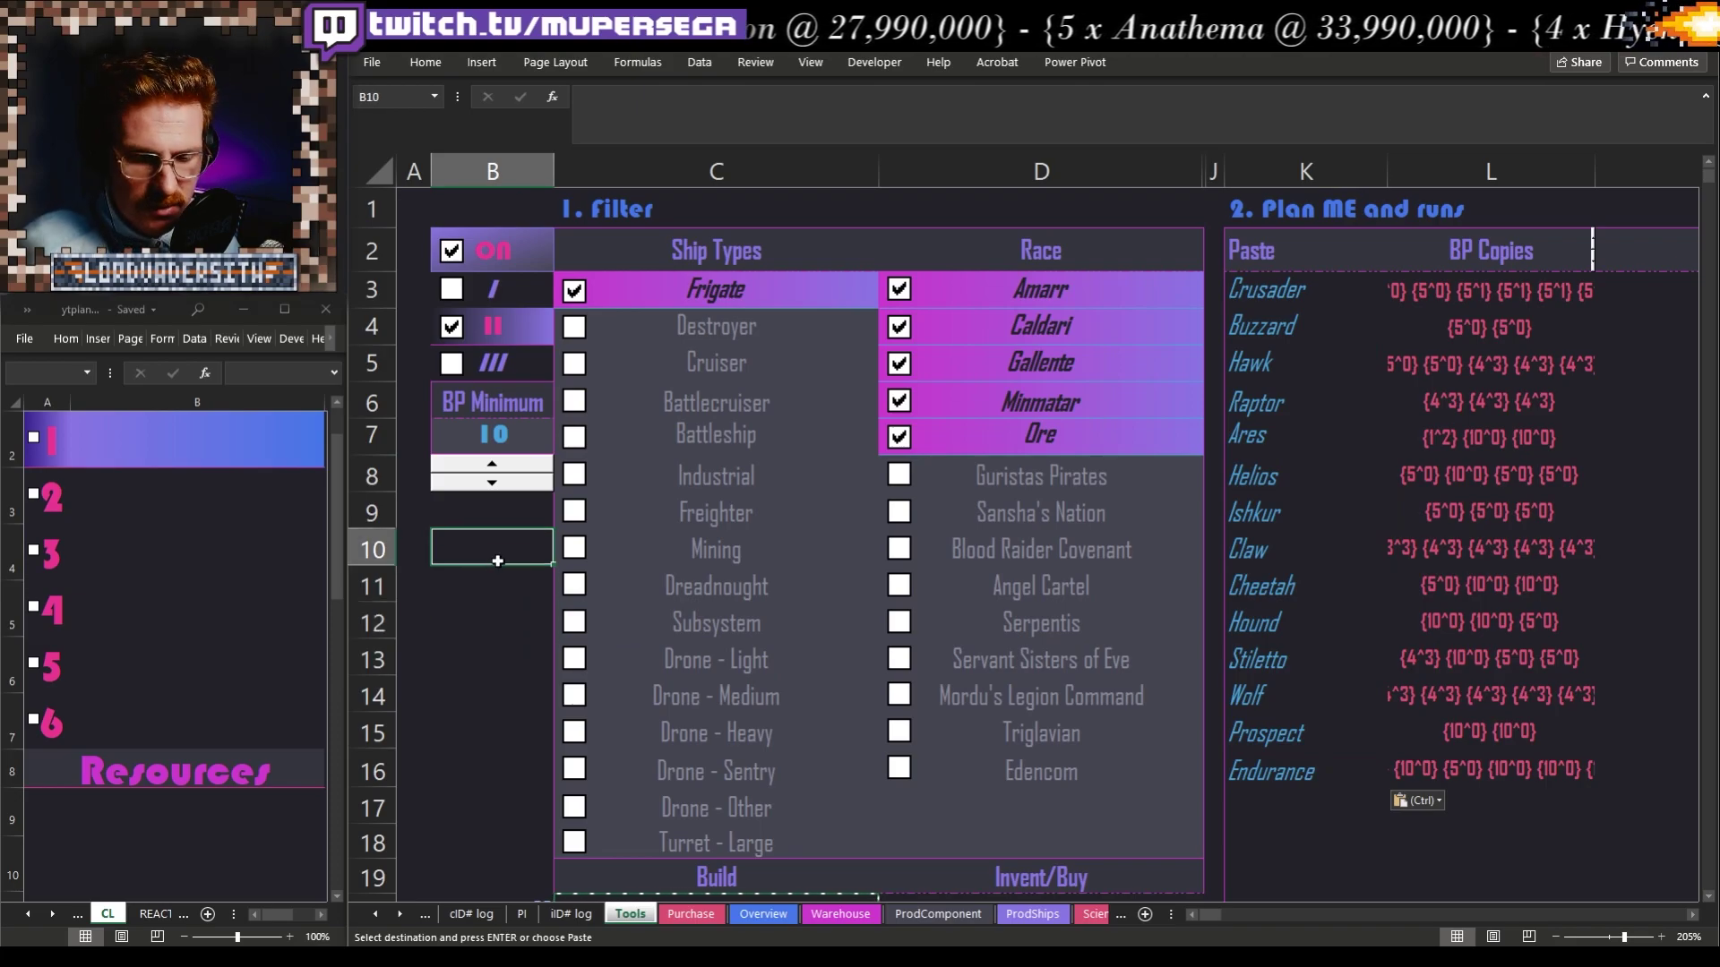
pyautogui.moveTo(491, 659); pyautogui.dragTo(492, 621)
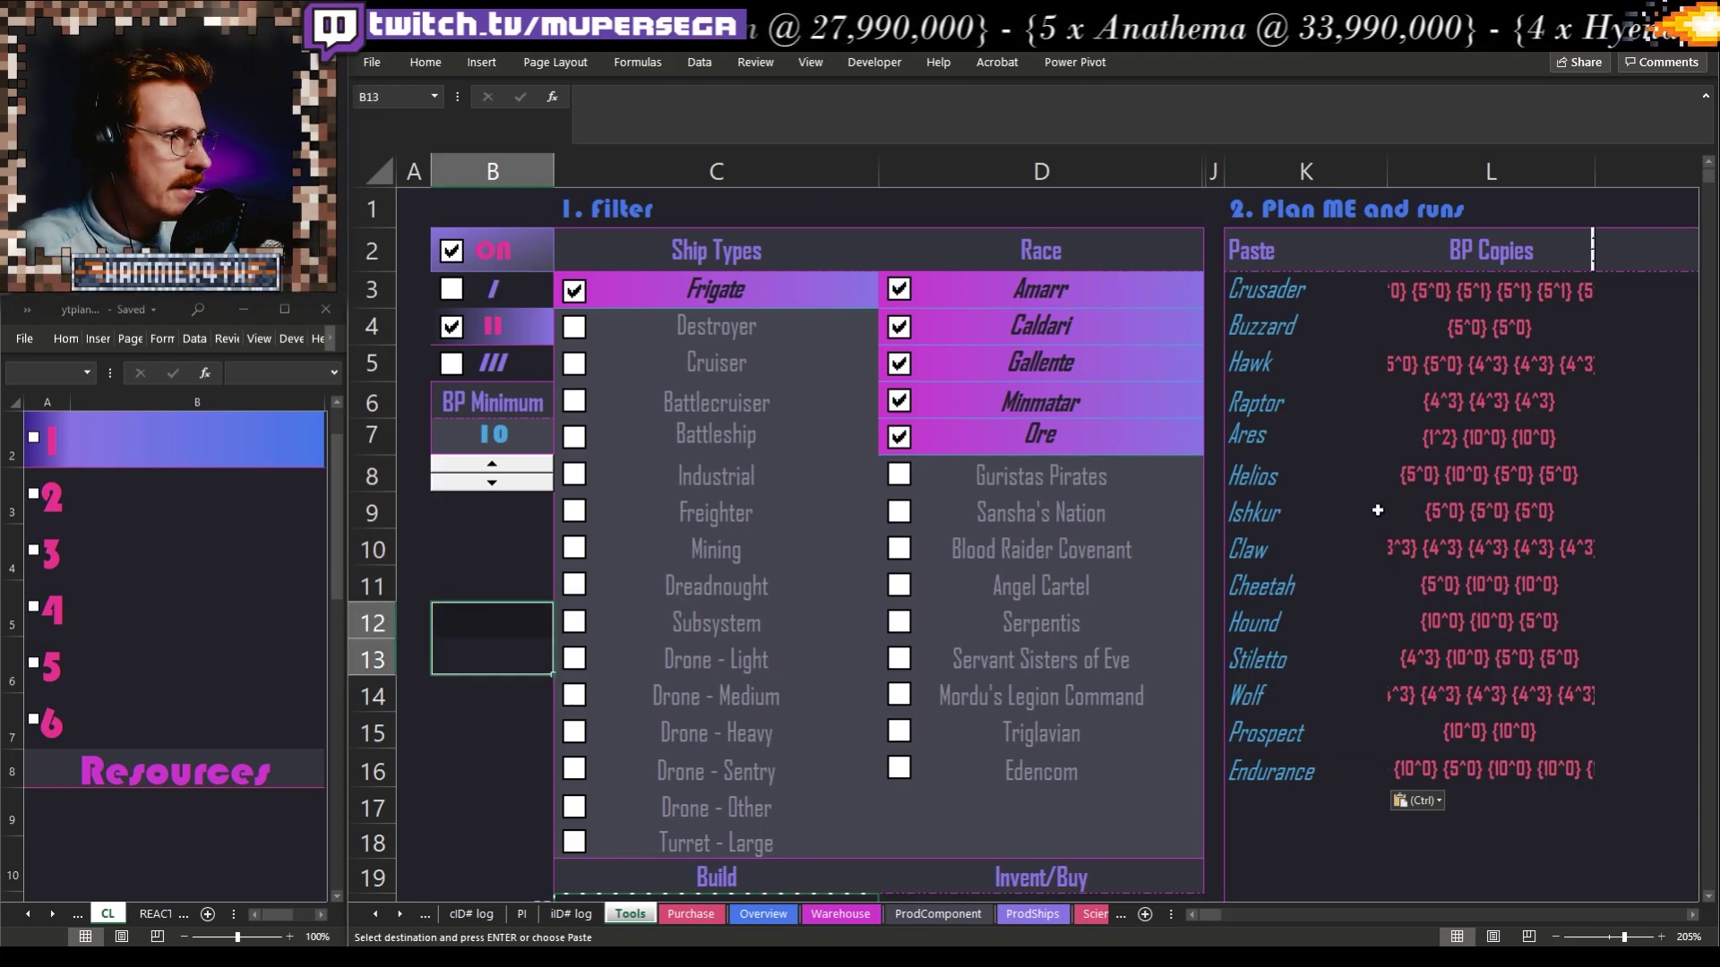
pyautogui.click(497, 255)
pyautogui.click(493, 570)
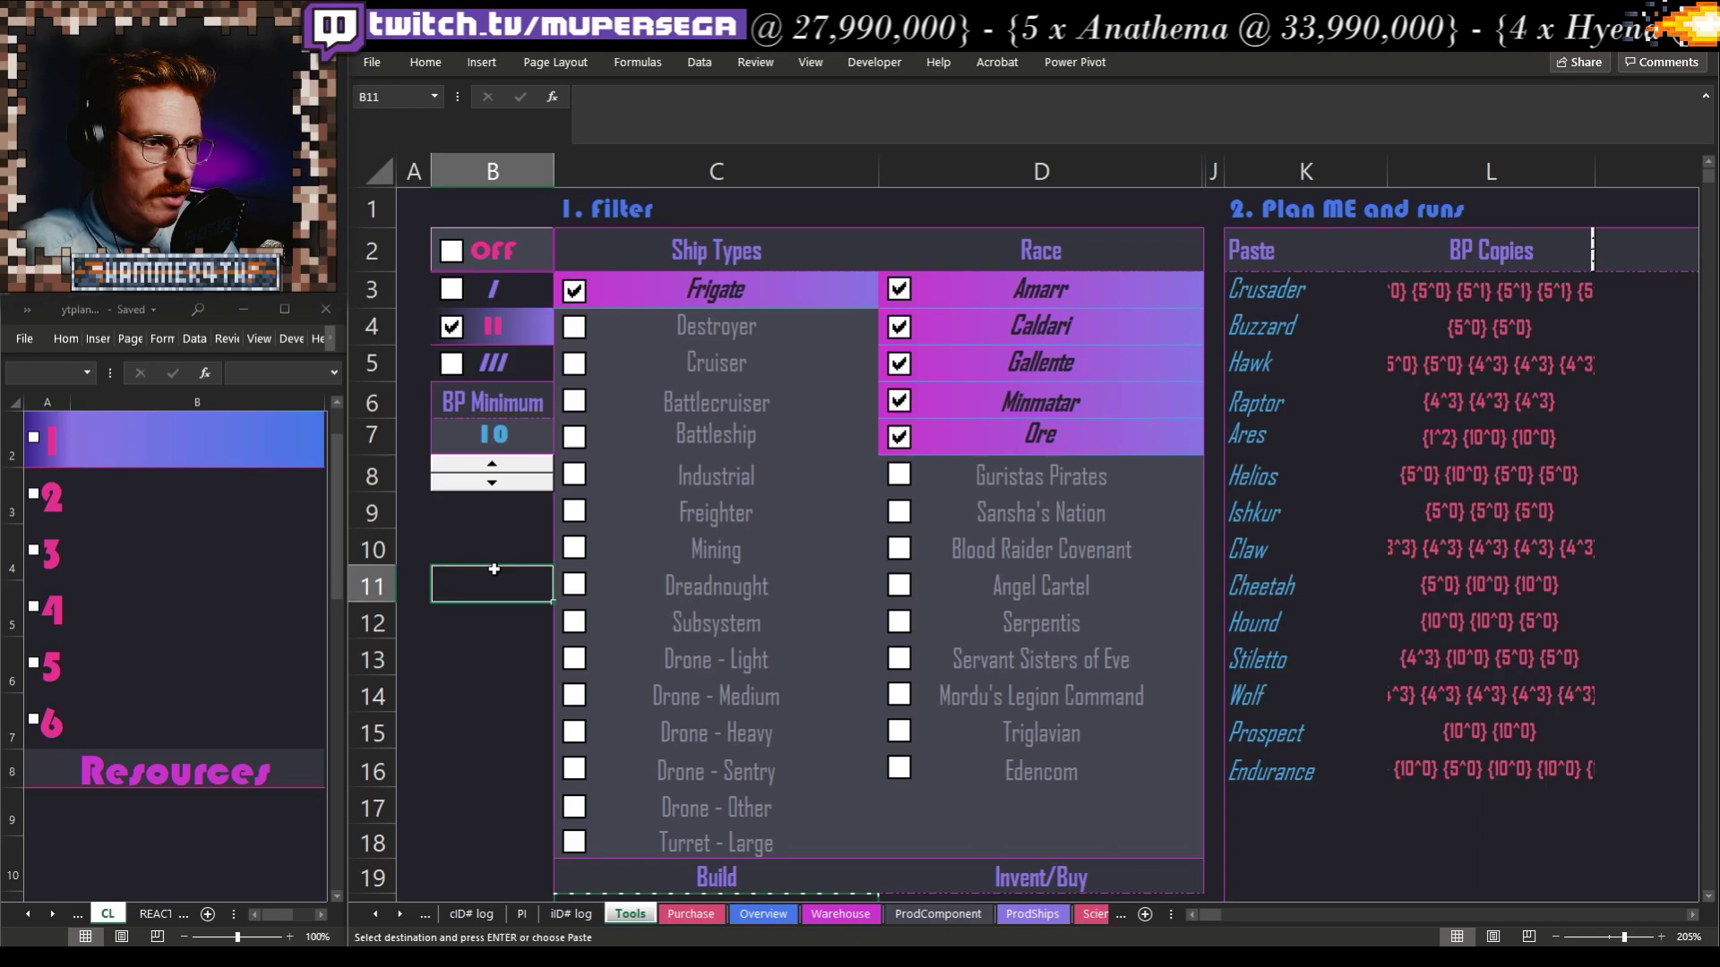
pyautogui.click(1380, 865)
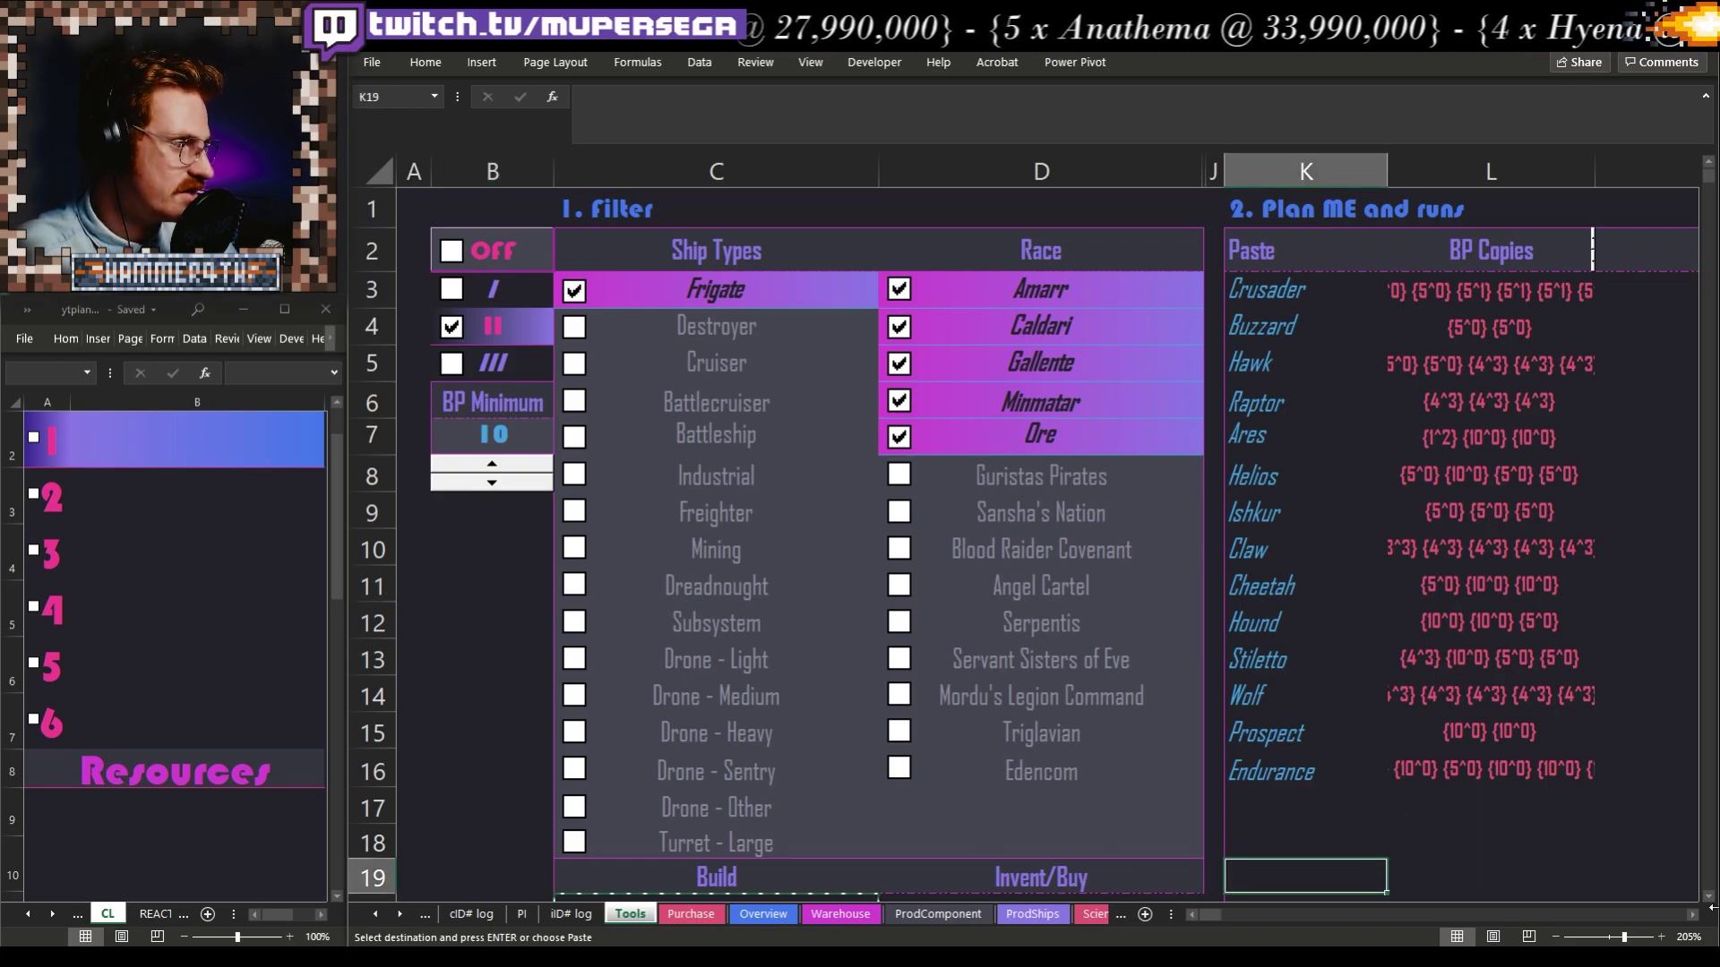
pyautogui.hscroll(3, 1693, 918)
# Inspect the BP Copies and Name formulas in L18, M18 and M17
pyautogui.click(1394, 841)
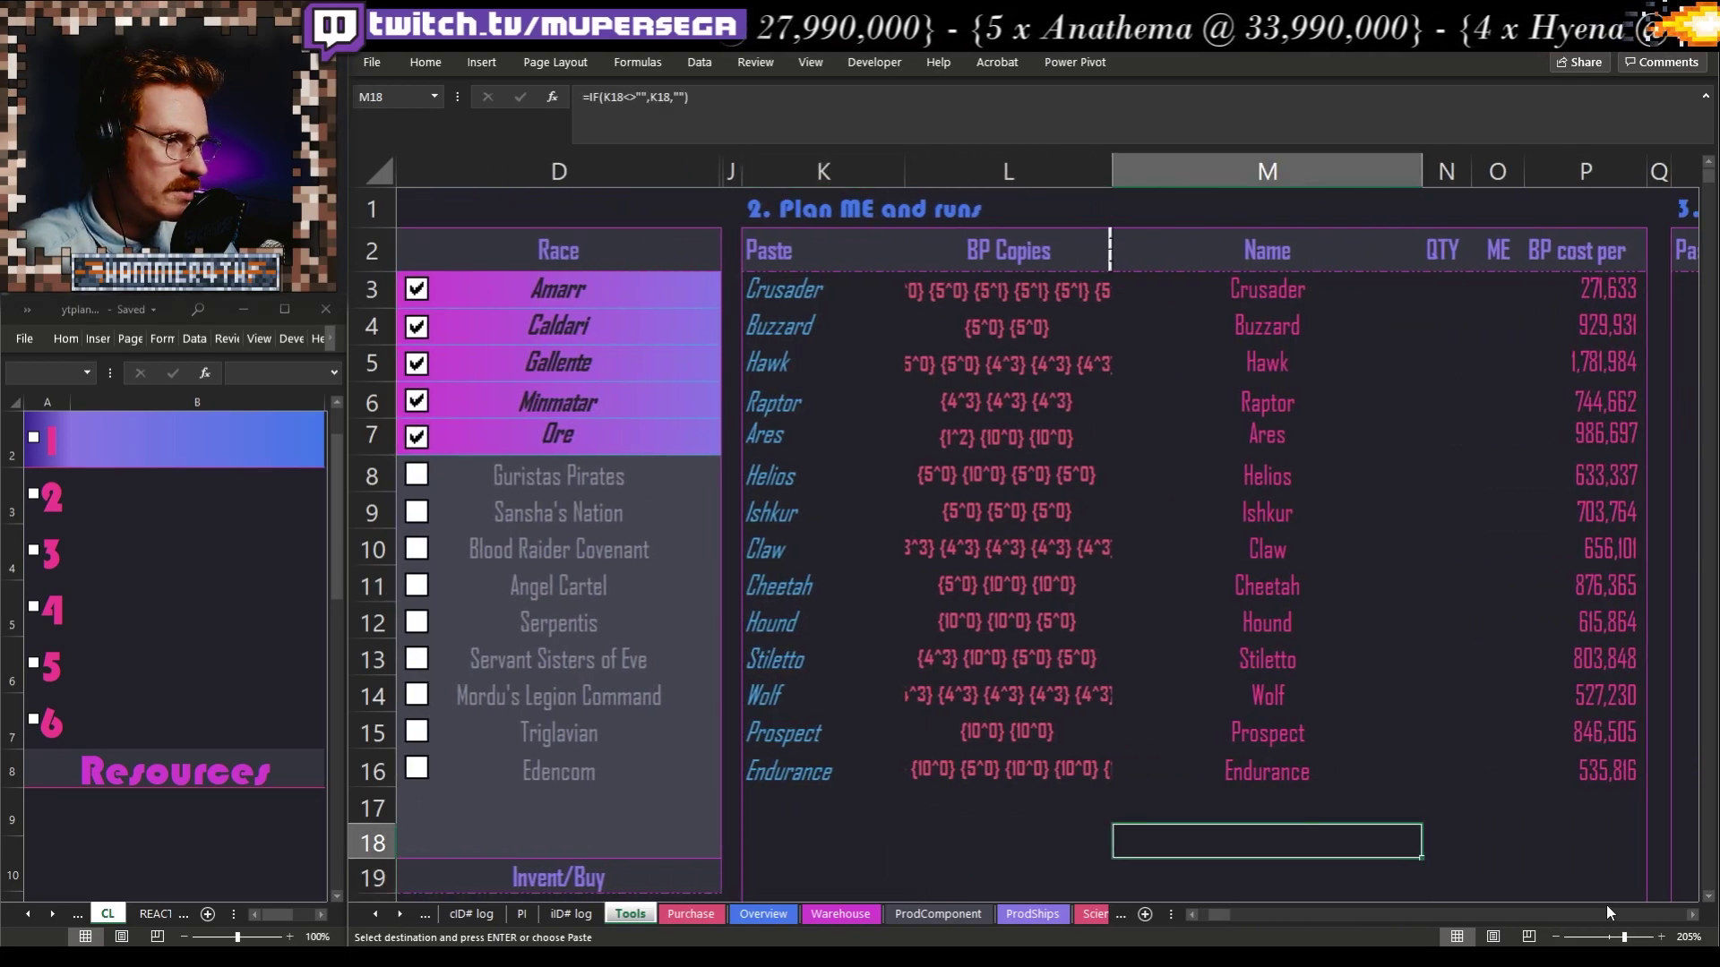
pyautogui.click(1694, 917)
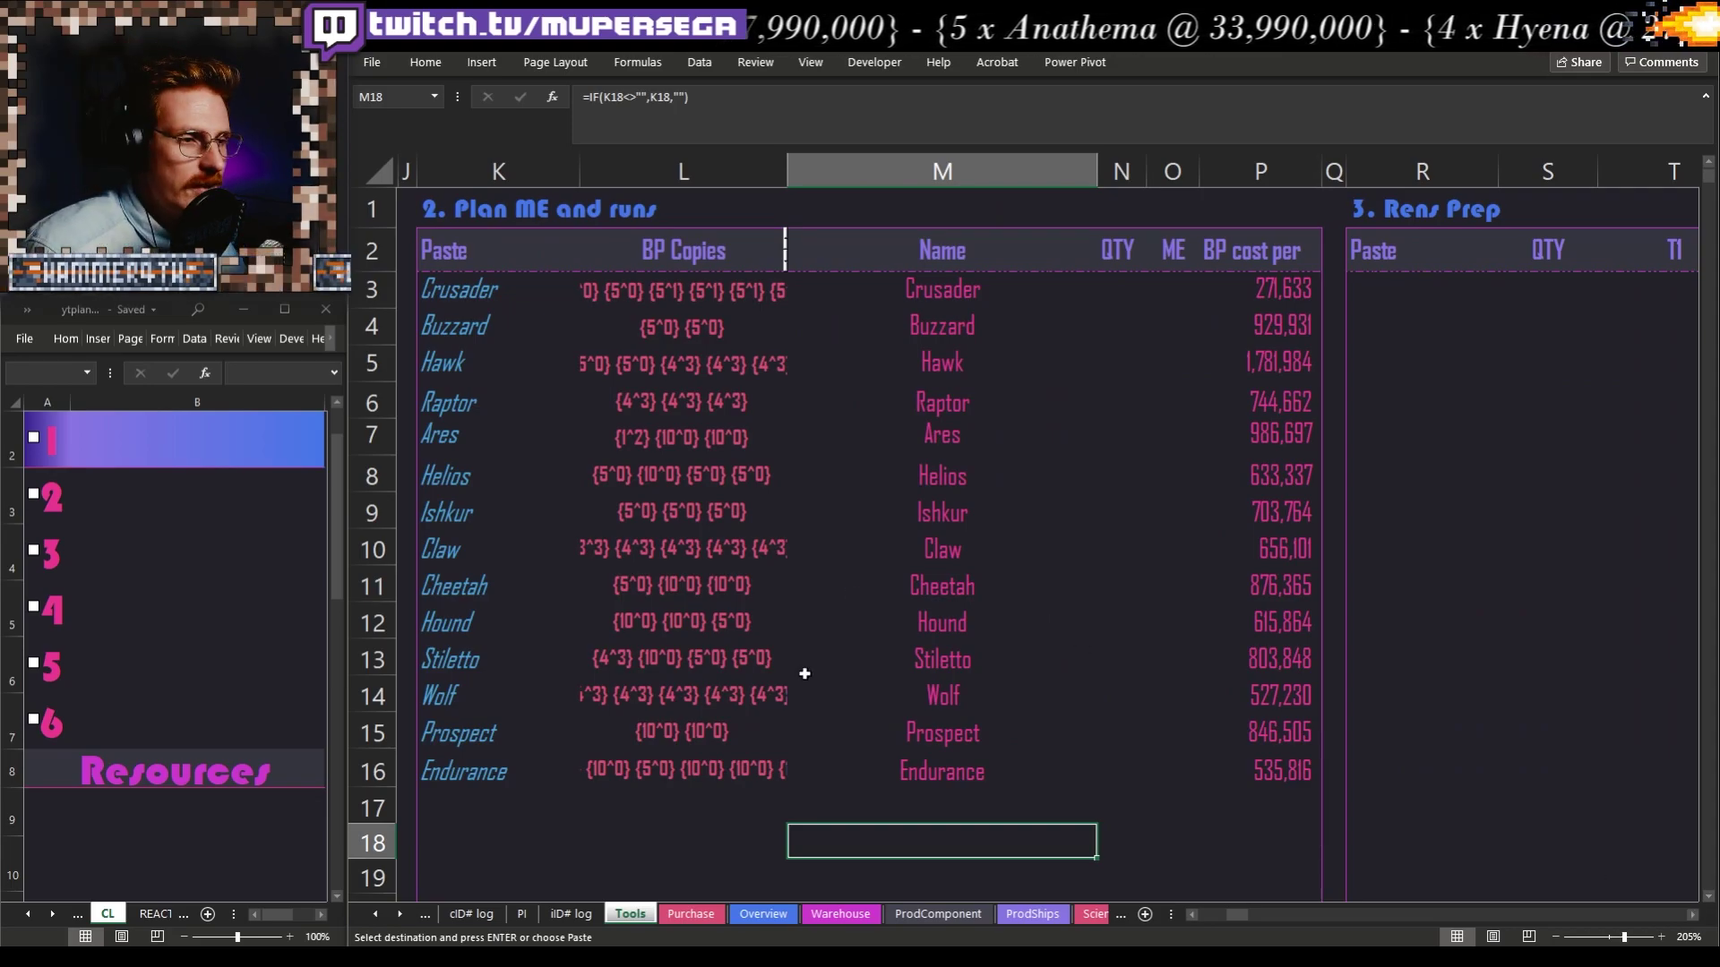
pyautogui.click(748, 846)
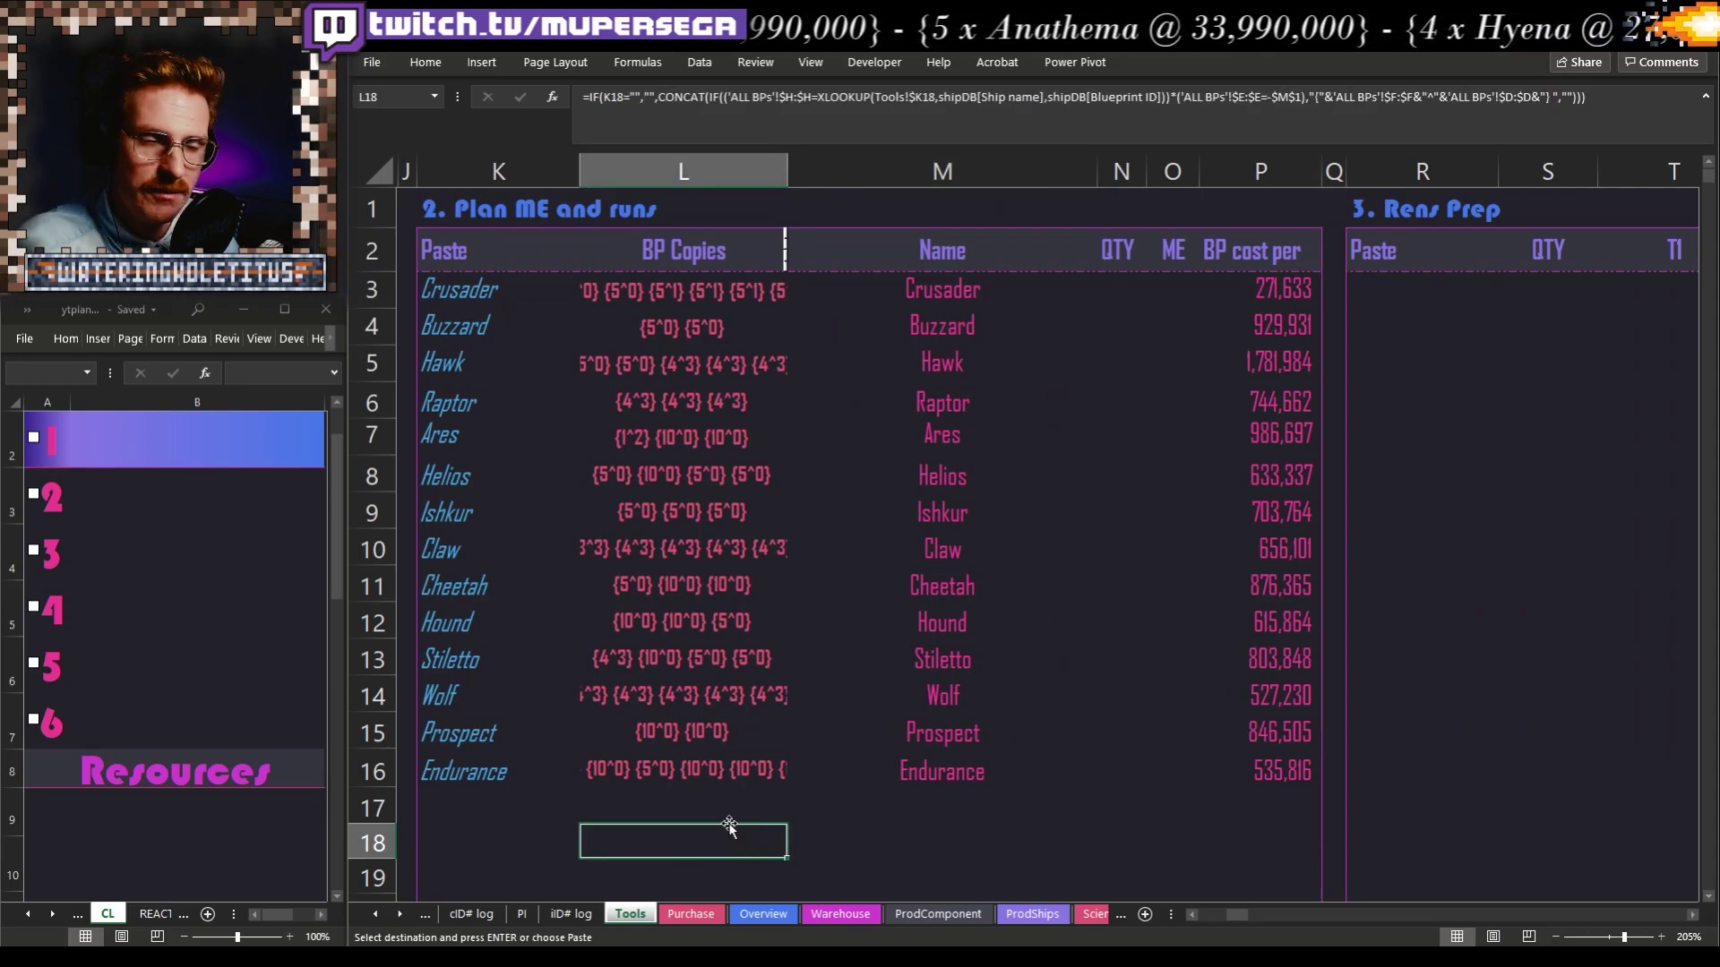
pyautogui.click(941, 851)
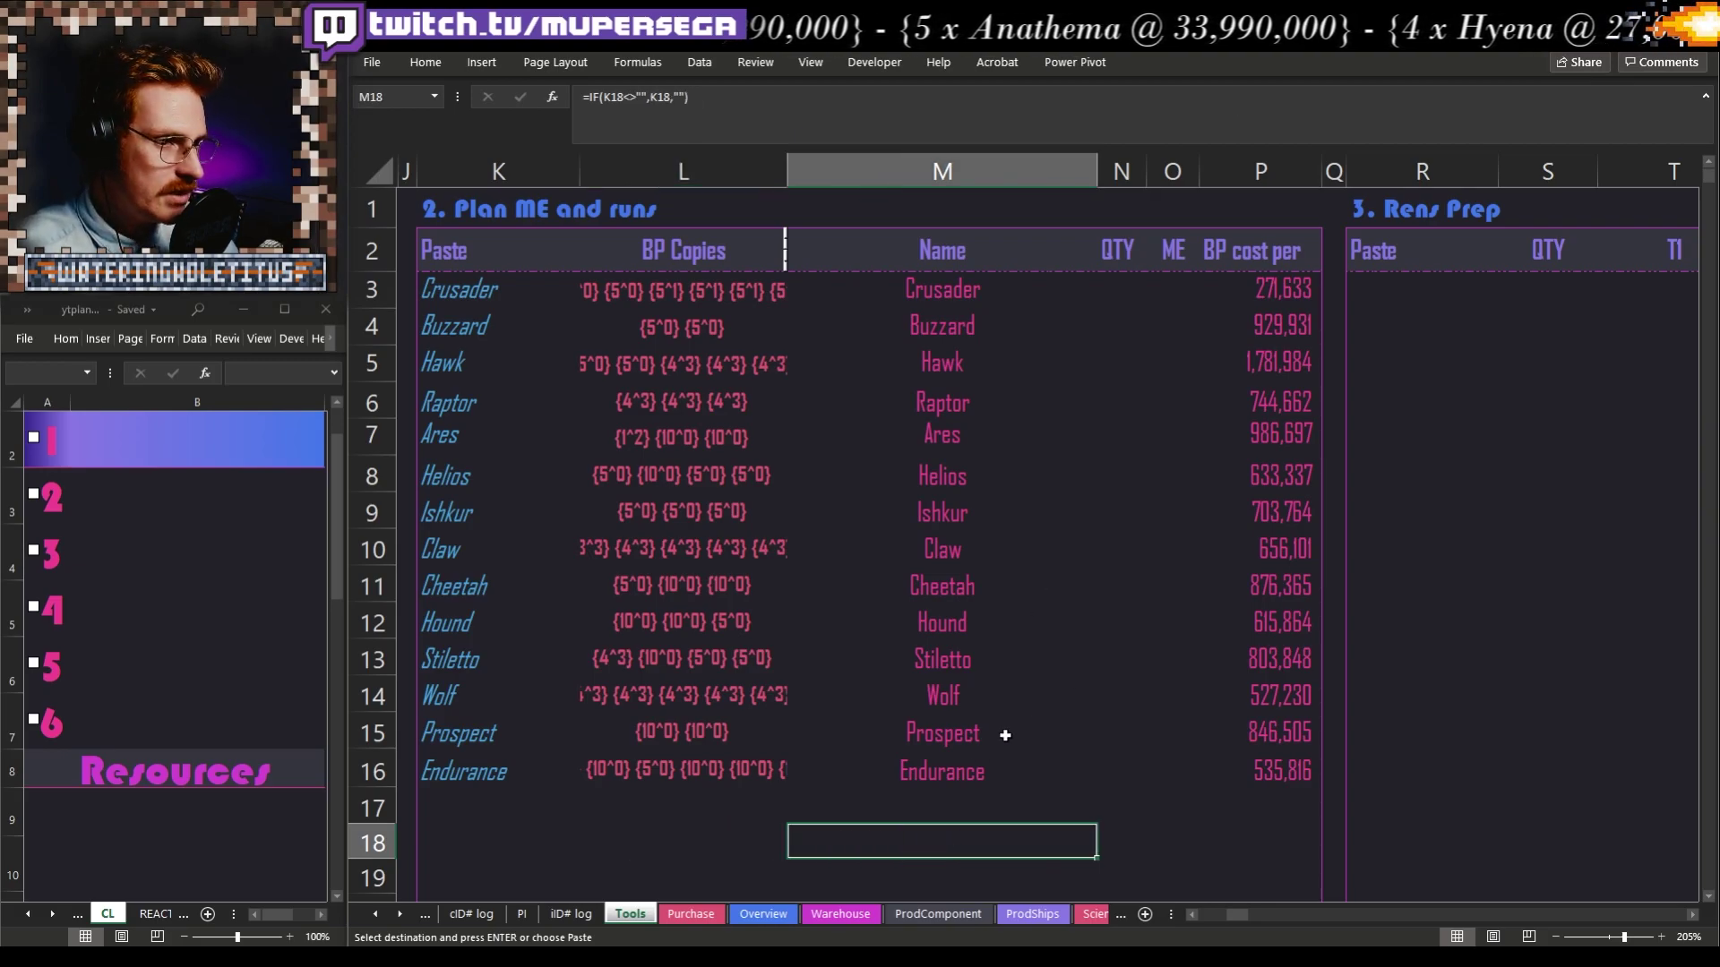
pyautogui.press('Up')
# Fill the Name IF formula down M4:M16 for the pasted ships
pyautogui.moveTo(484, 303); pyautogui.dragTo(457, 759)
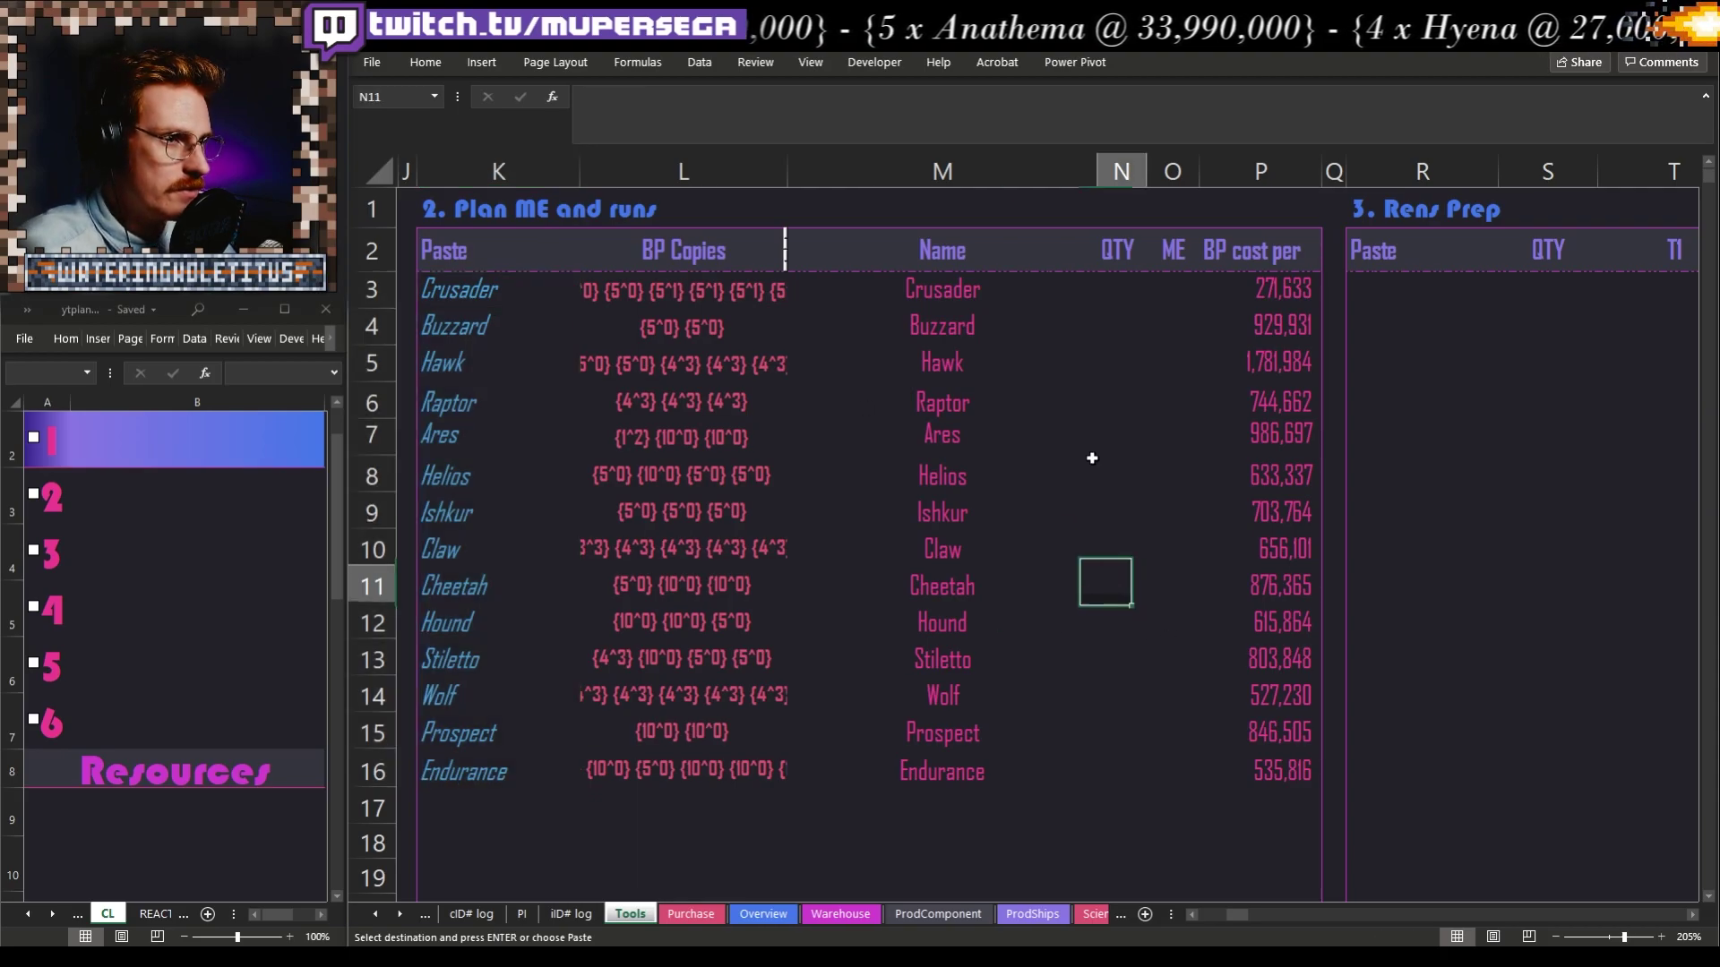
pyautogui.moveTo(927, 314); pyautogui.dragTo(1004, 770)
pyautogui.hotkey('ctrl', 'v')
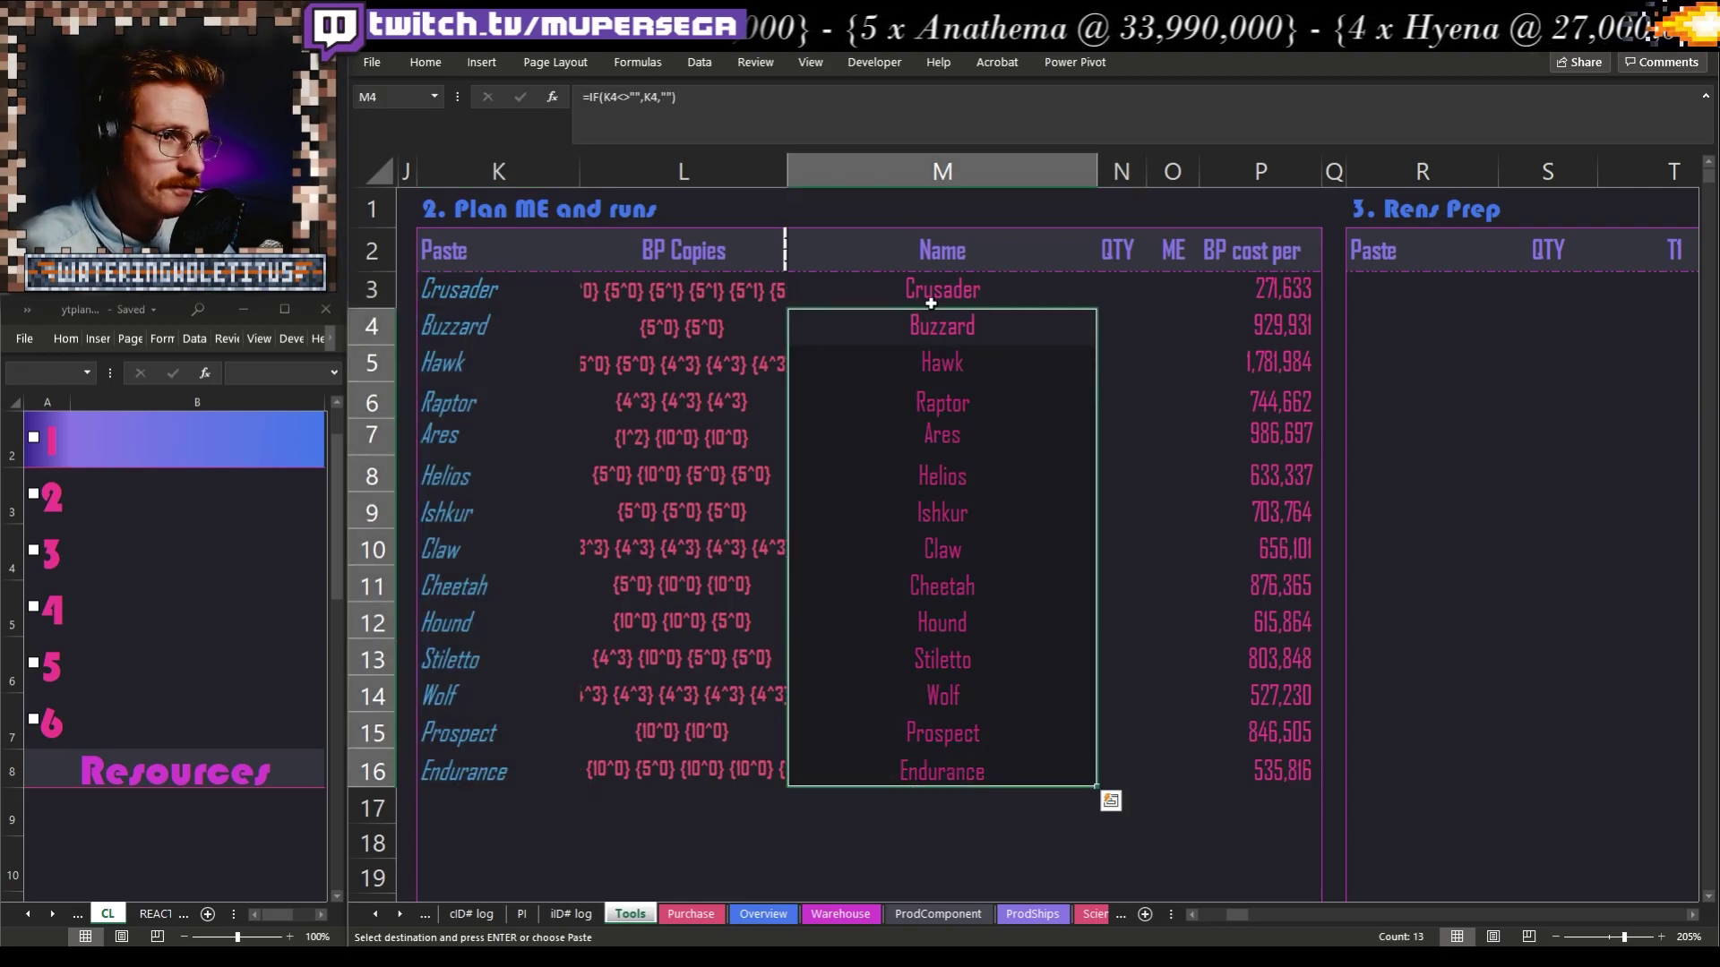
pyautogui.press('Up')
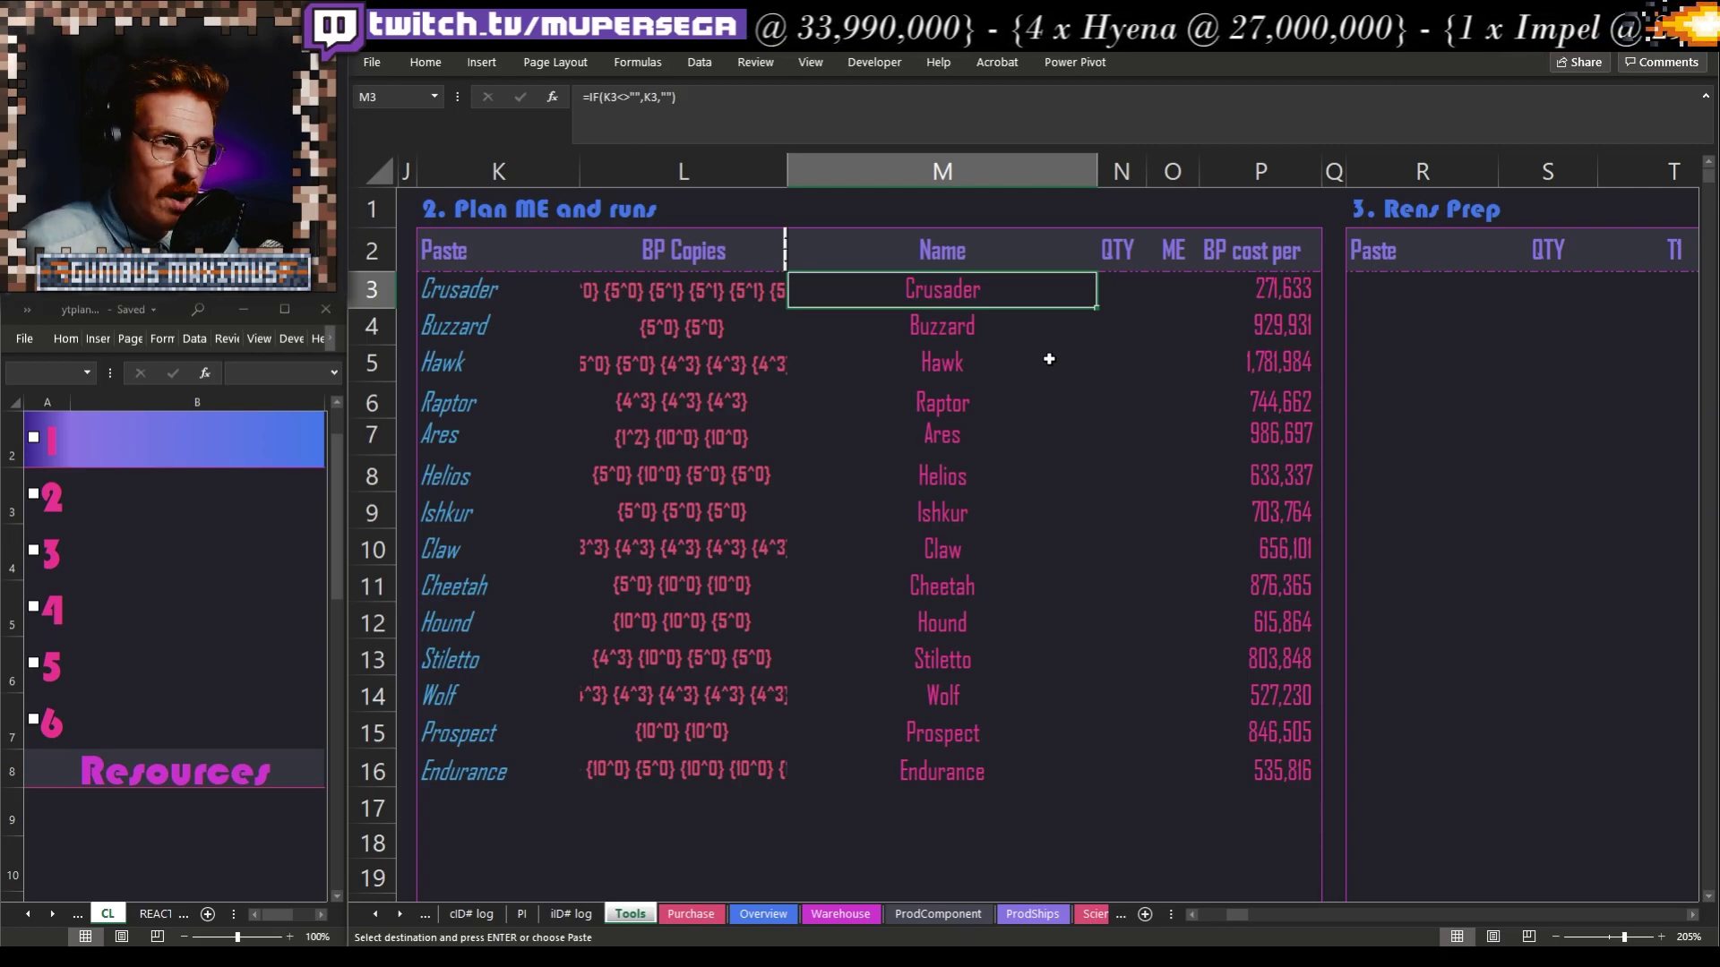
# Give Crusader a quantity of 5 and ME of 0%
pyautogui.press('Right')
pyautogui.press('Left')
pyautogui.press('Right')
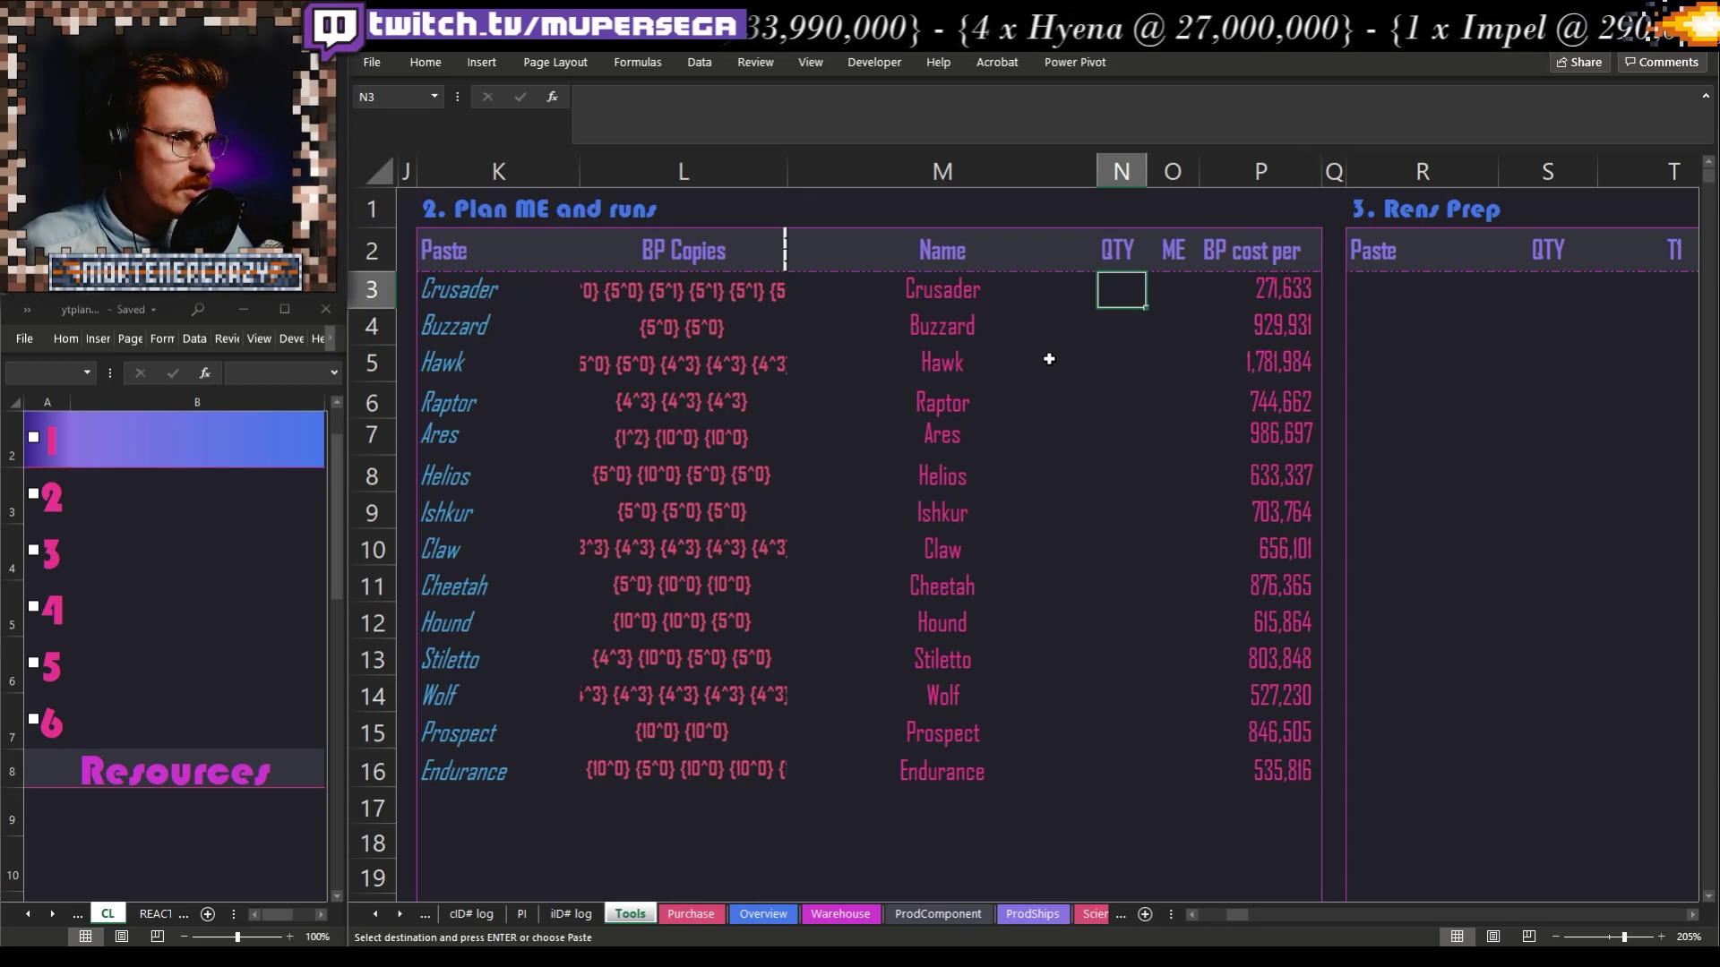
pyautogui.press('Left')
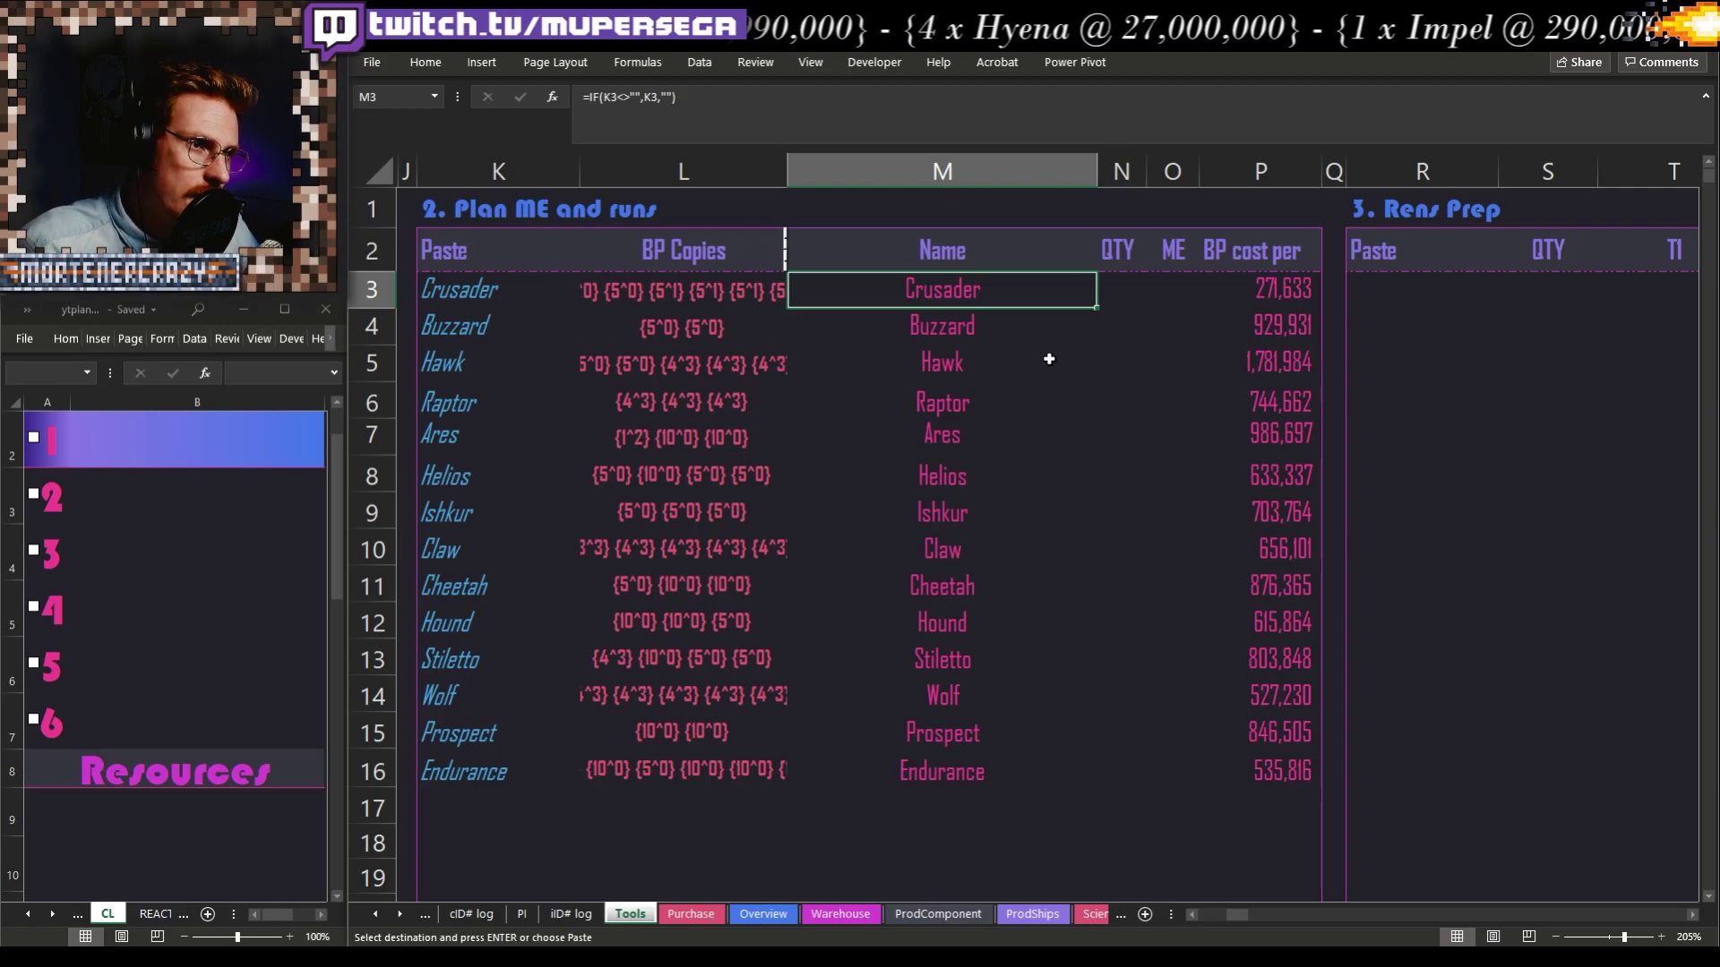
pyautogui.press('Left')
pyautogui.press('Left')
pyautogui.press('Right')
pyautogui.press('Right')
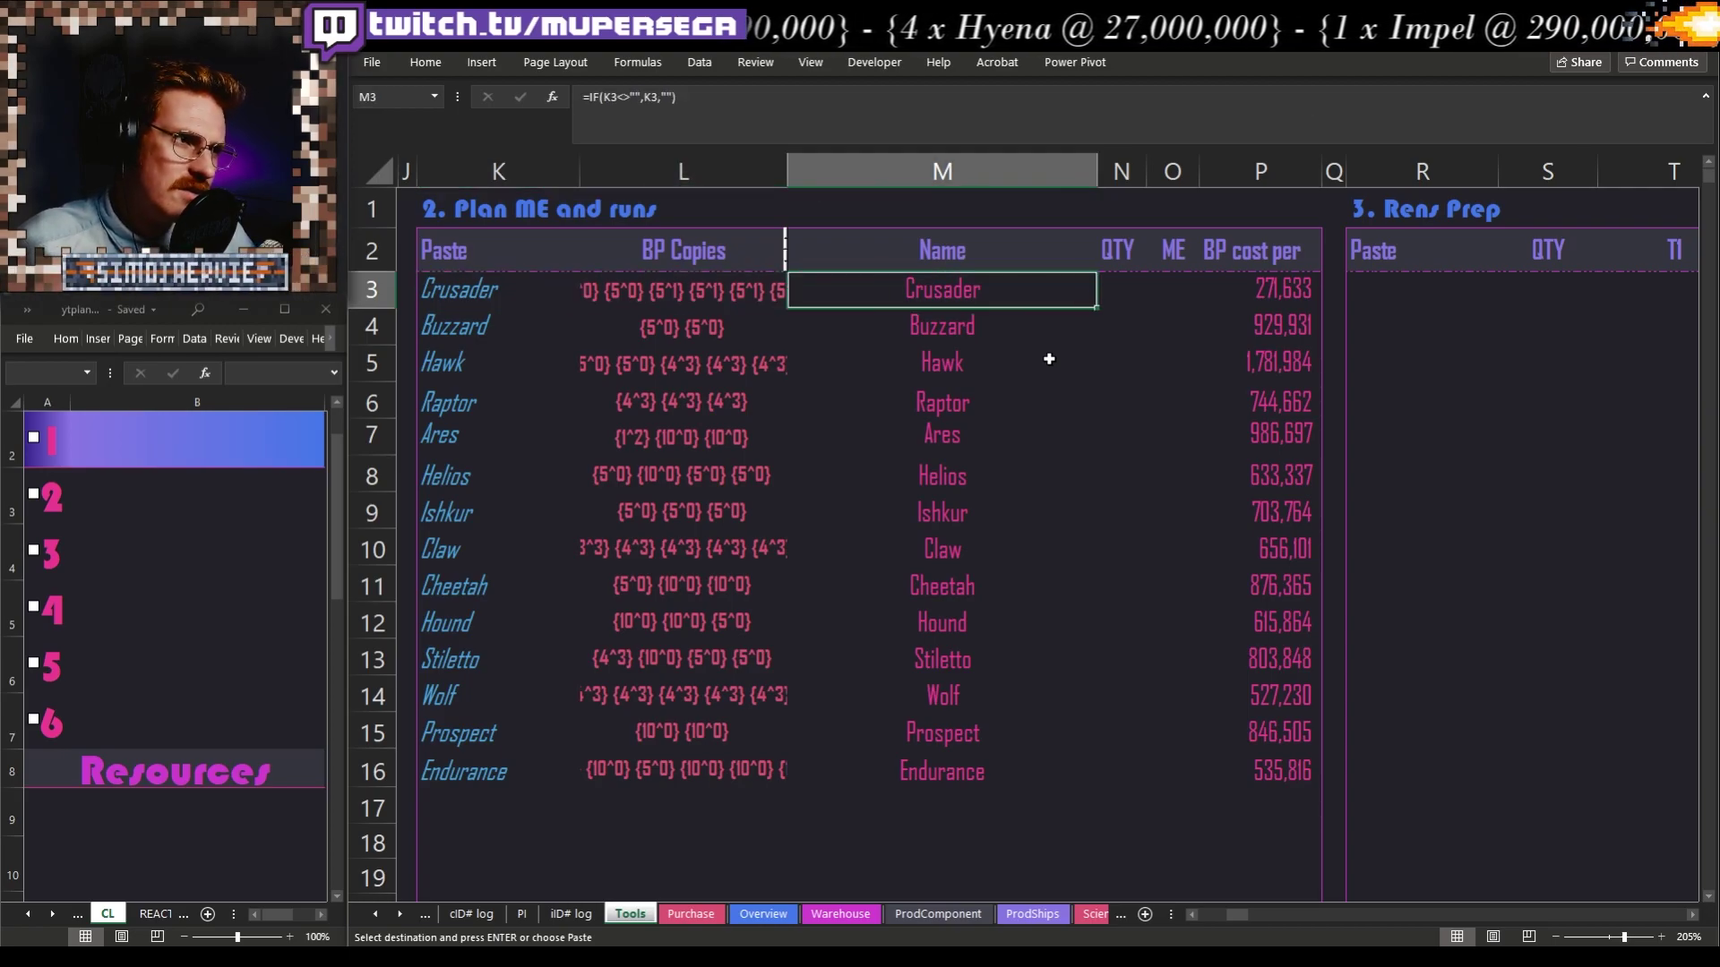
pyautogui.press('Right')
pyautogui.write('5')
pyautogui.press('Left')
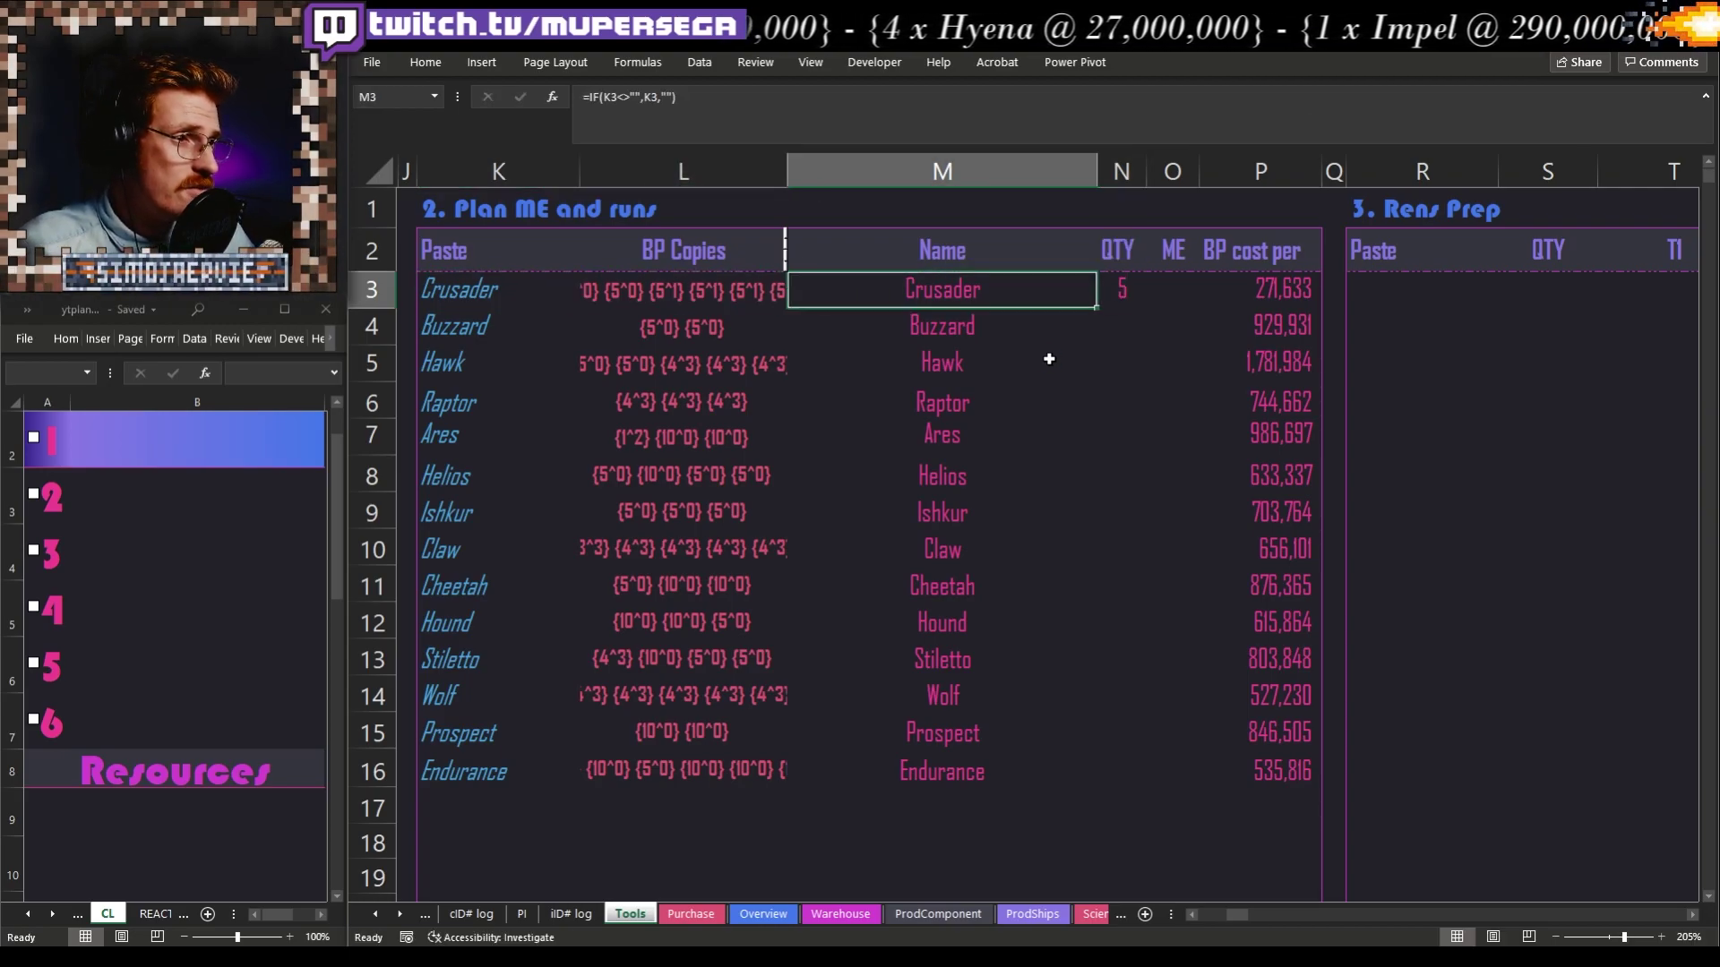
pyautogui.press('Right')
pyautogui.press('Right')
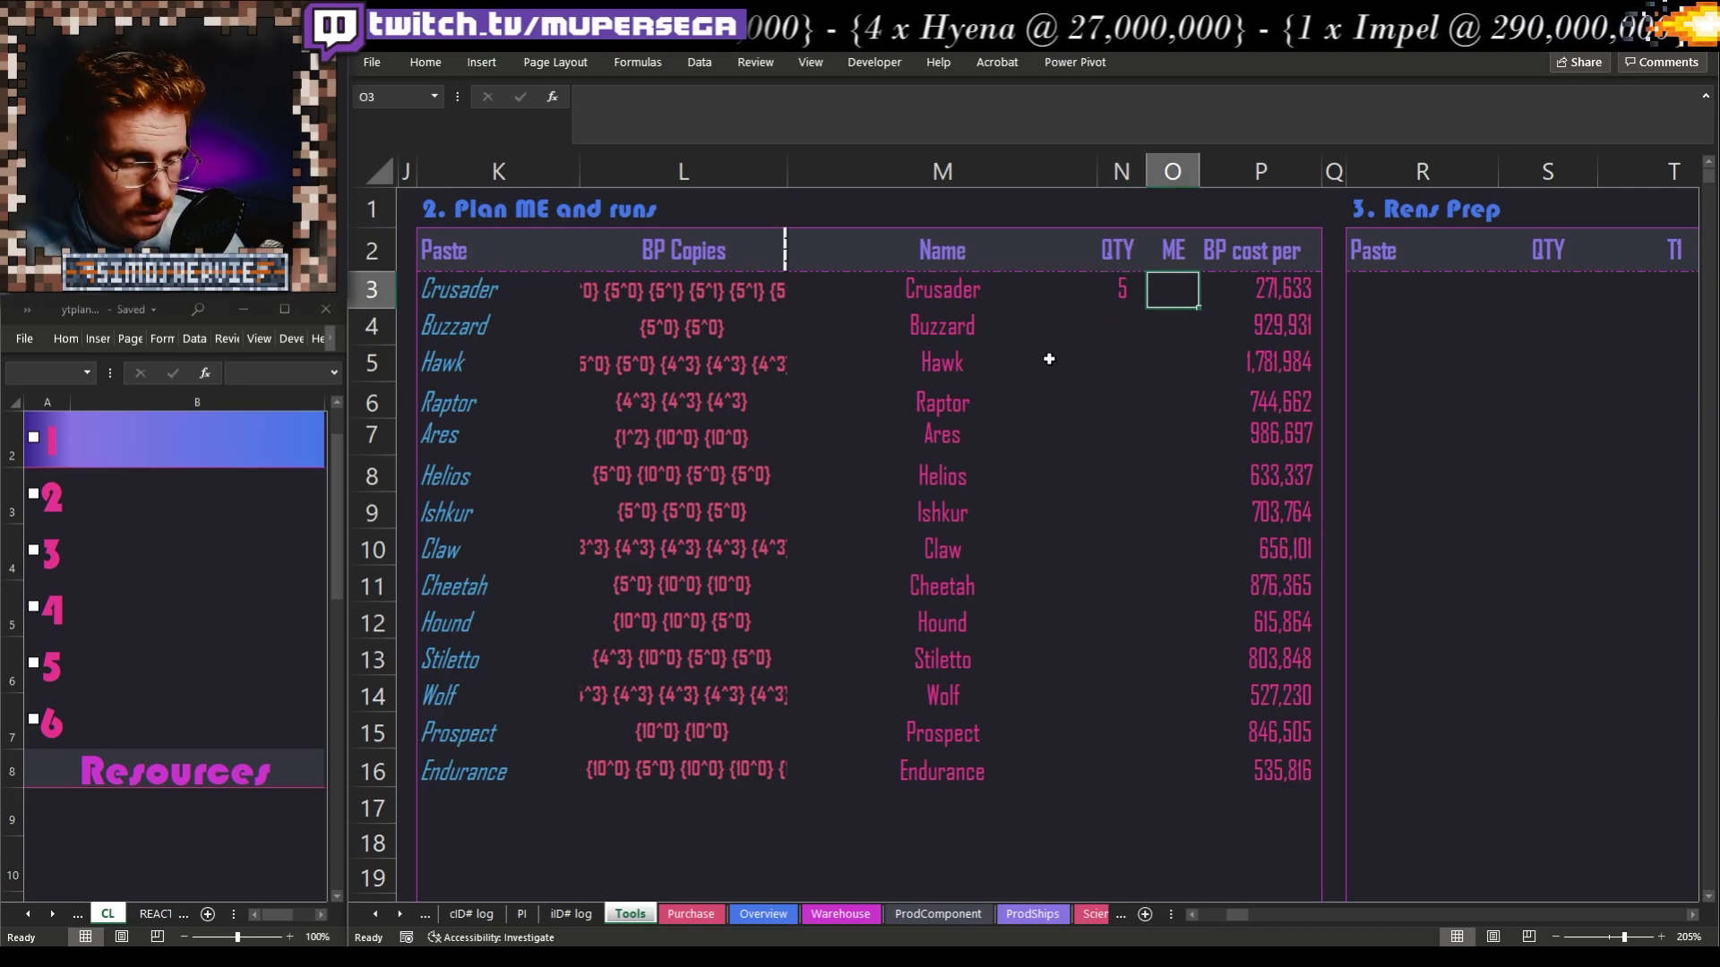
pyautogui.write('0')
pyautogui.press('Down')
# Give Buzzard a quantity of 5 and ME of 0%, correcting a mistyped ME
pyautogui.press('Left')
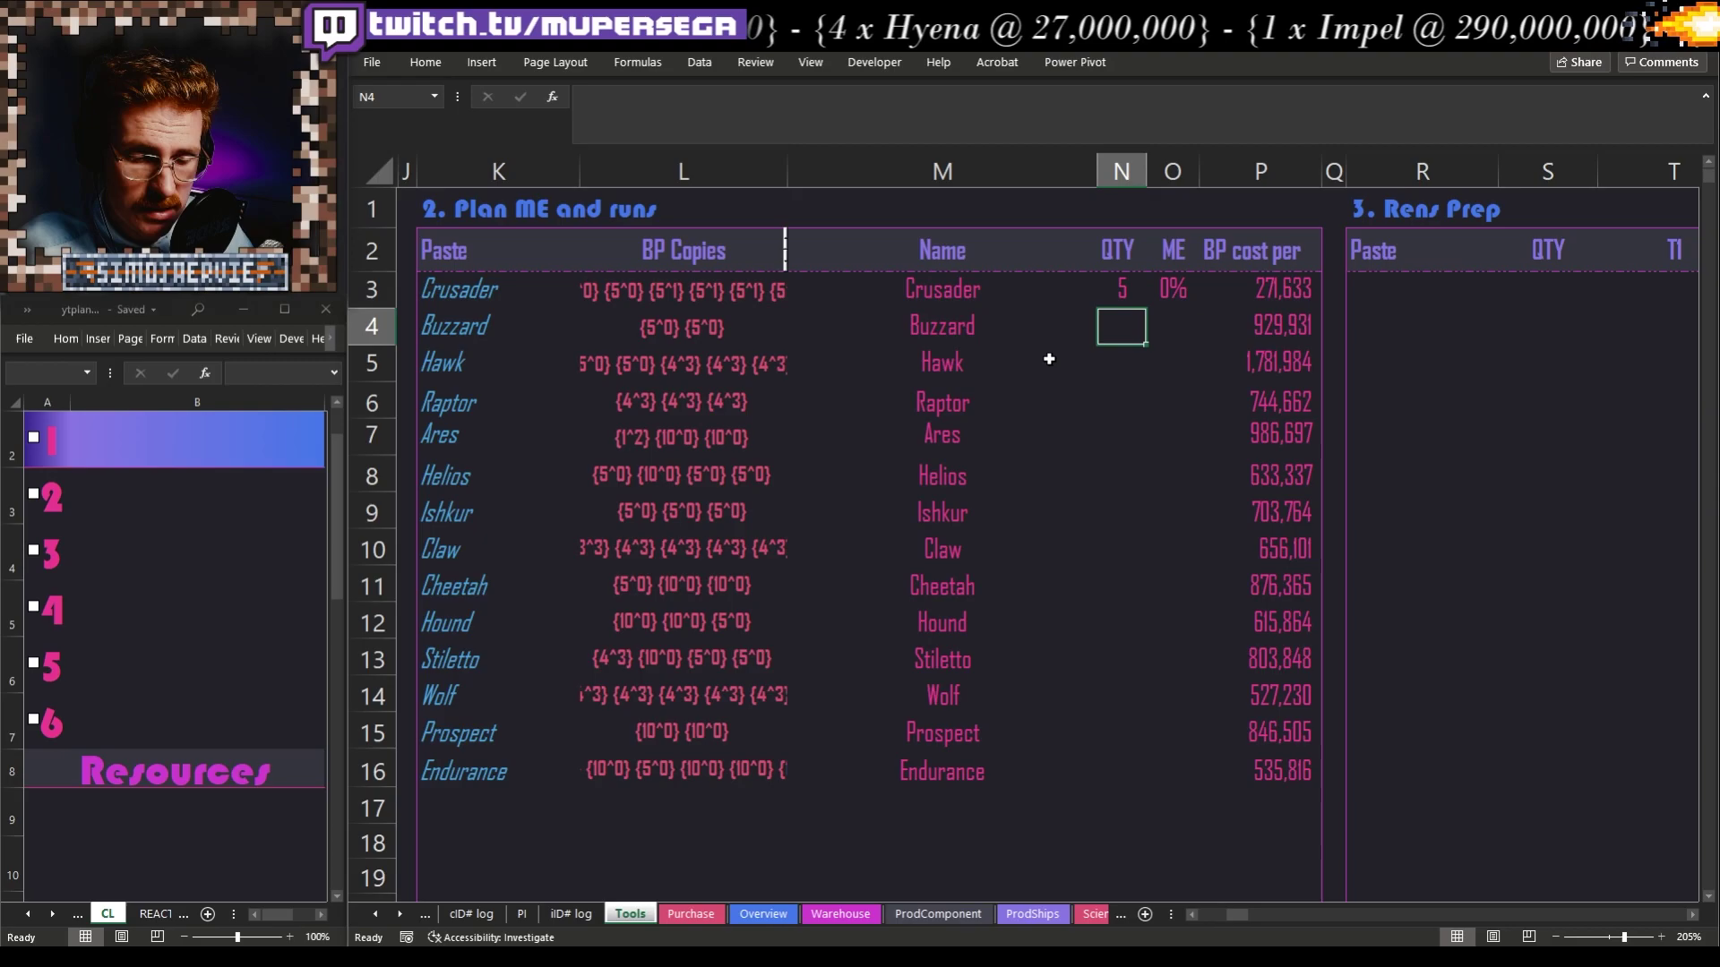
pyautogui.write('5')
pyautogui.press('Tab')
pyautogui.write('5')
pyautogui.press('Return')
pyautogui.press('Up')
pyautogui.press('Right')
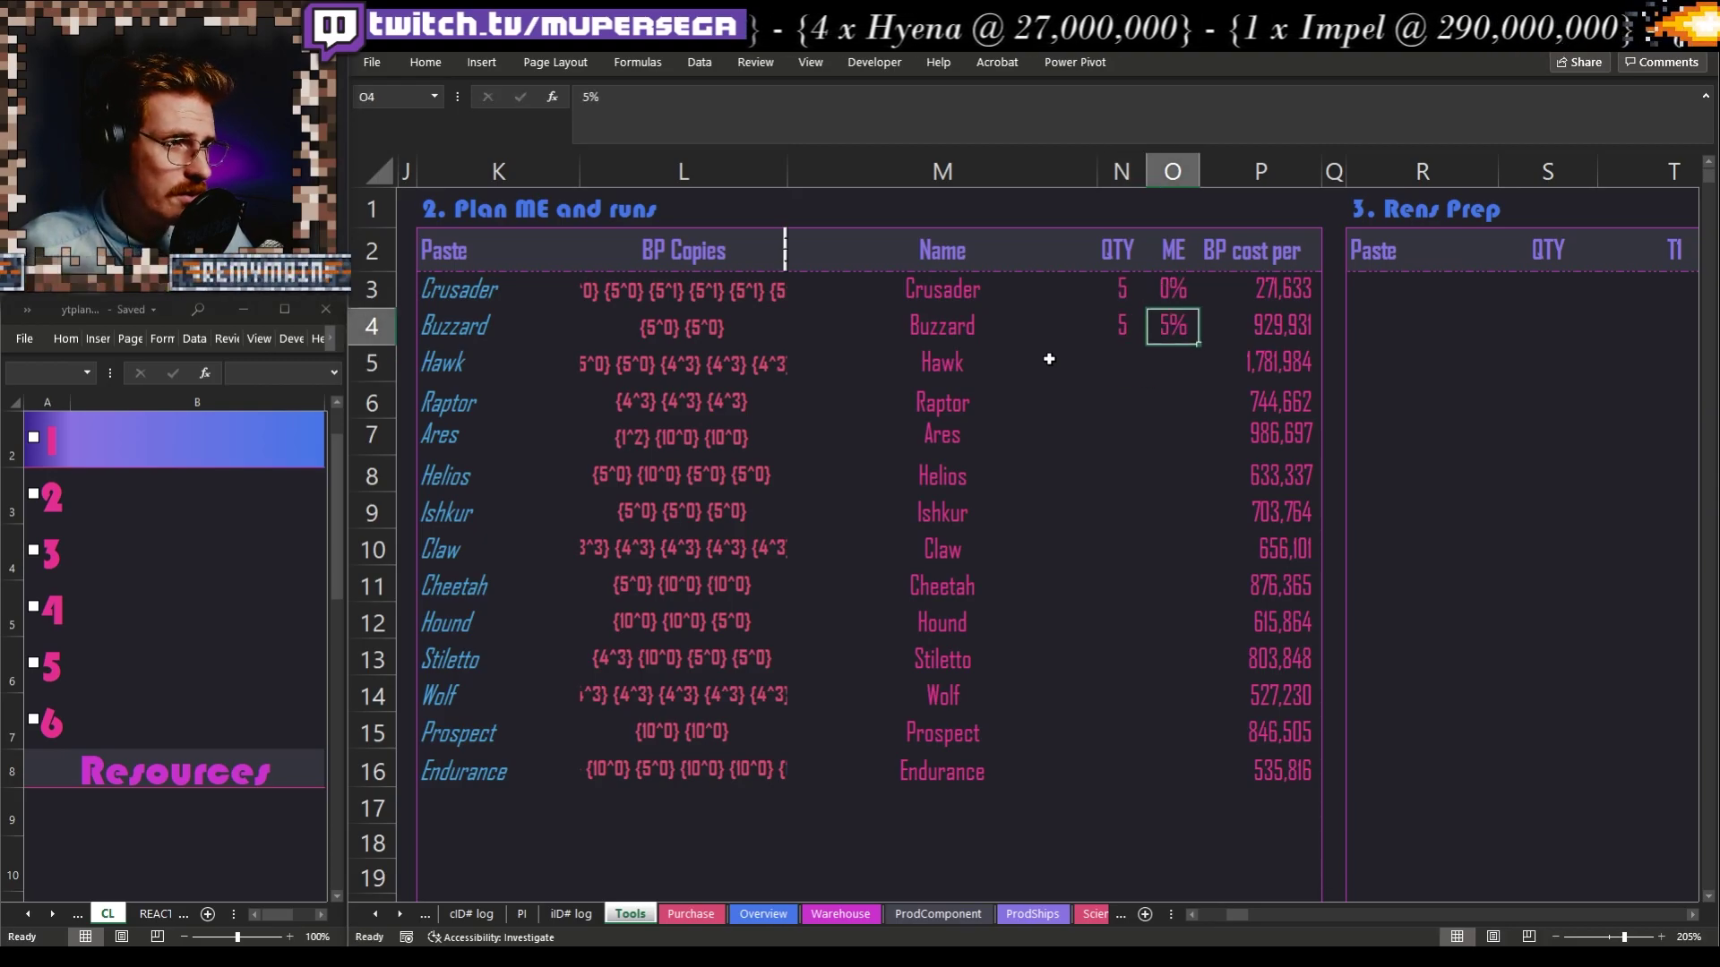
pyautogui.write('0')
pyautogui.press('Return')
pyautogui.press('Down')
pyautogui.press('Down')
pyautogui.press('Down')
pyautogui.press('Down')
pyautogui.press('Down')
pyautogui.press('Down')
pyautogui.press('Down')
pyautogui.press('Down')
pyautogui.press('Down')
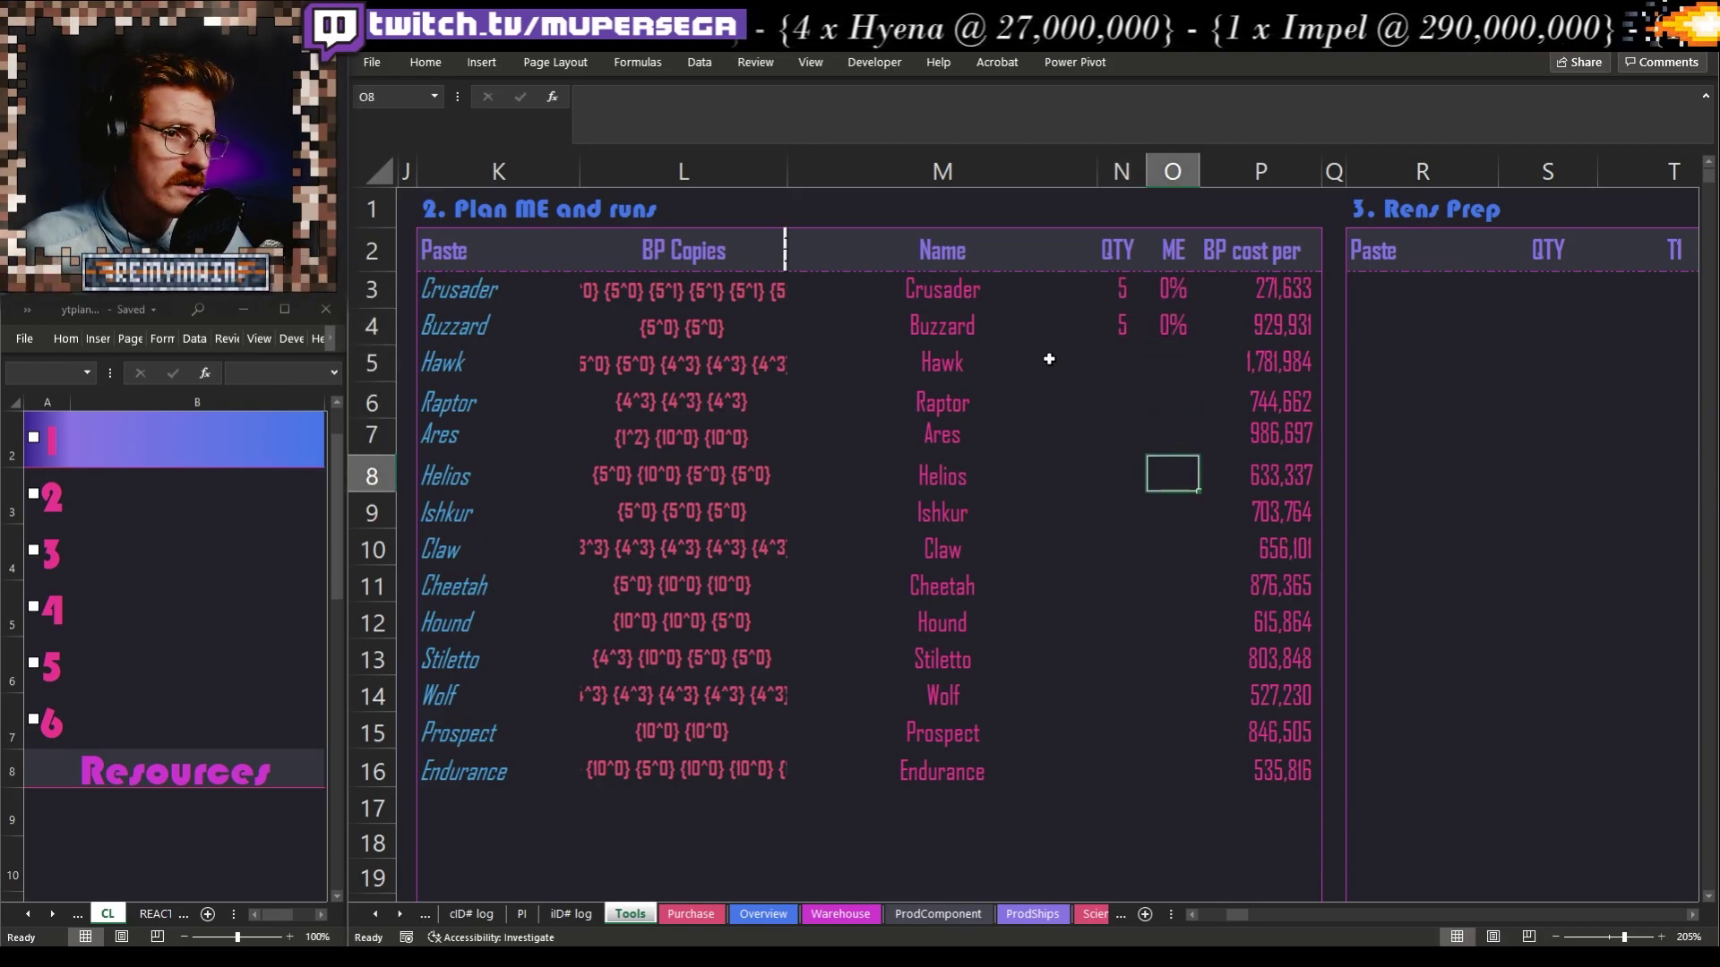
pyautogui.press('Down')
pyautogui.press('Down')
pyautogui.press('Down')
pyautogui.press('Down')
pyautogui.press('Down')
pyautogui.press('Left')
pyautogui.press('Left')
pyautogui.press('Left')
pyautogui.press('Left')
pyautogui.press('Up')
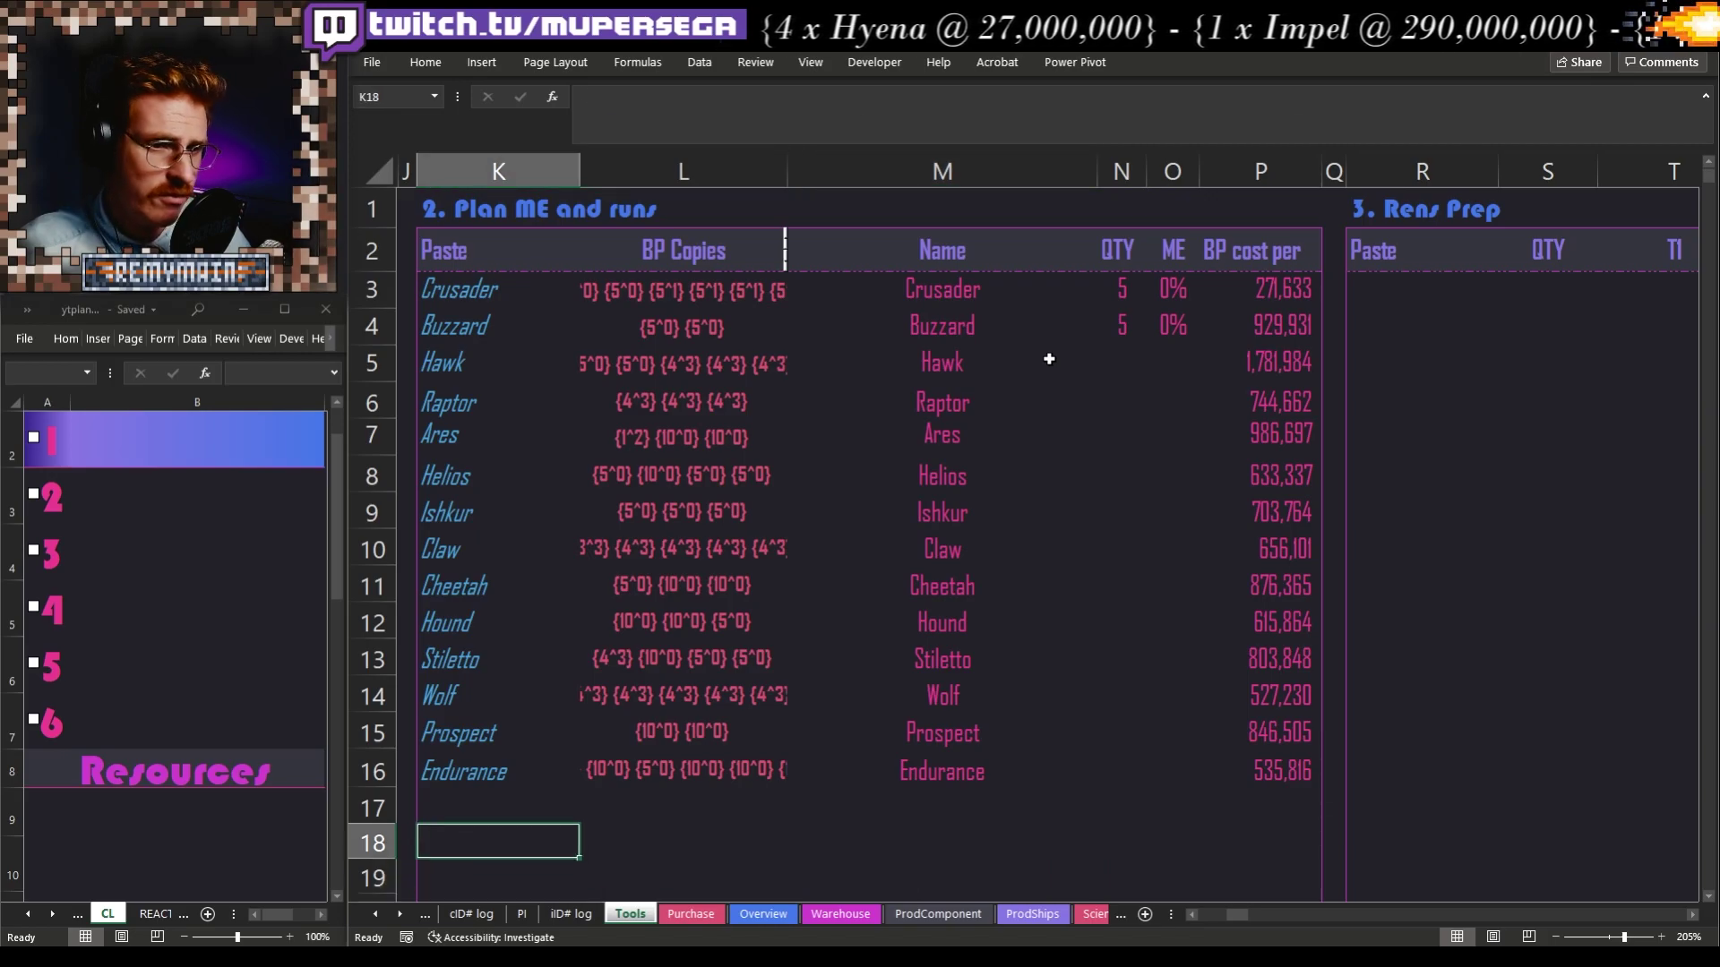
# Try adding a Buzzard row 17 with quantity 5 and ME 0
pyautogui.press('Up')
pyautogui.write('Bu')
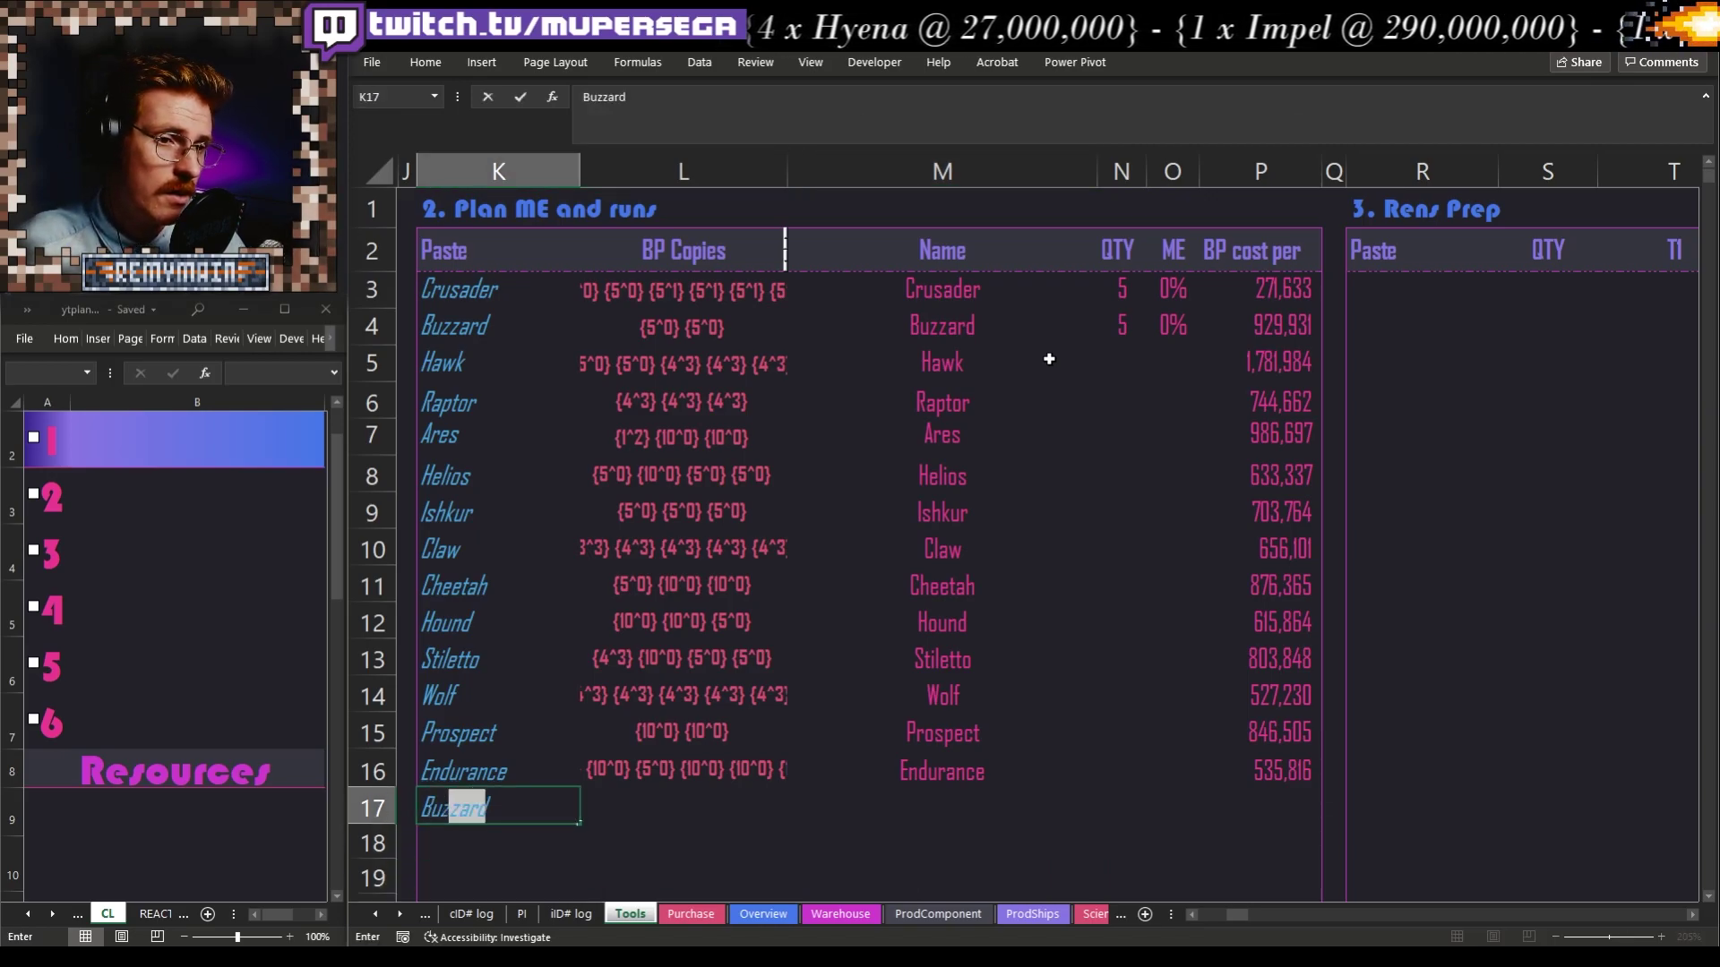
pyautogui.press('Right')
pyautogui.press('Right')
pyautogui.press('Right')
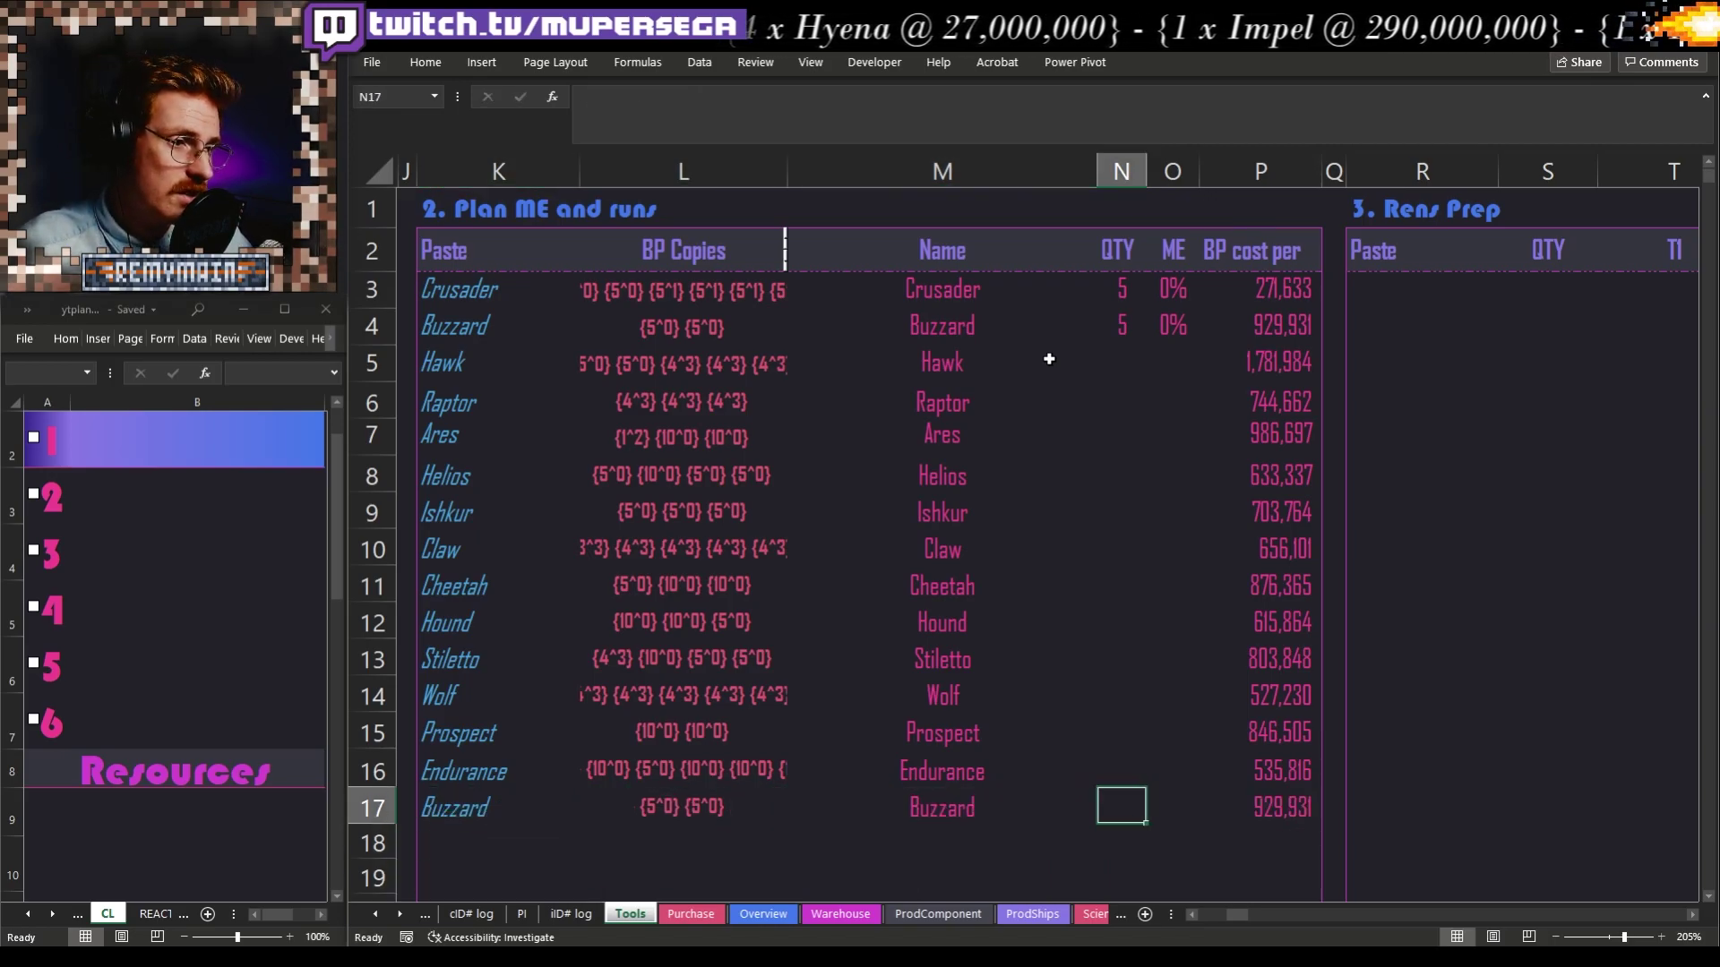
pyautogui.write('5')
pyautogui.press('Right')
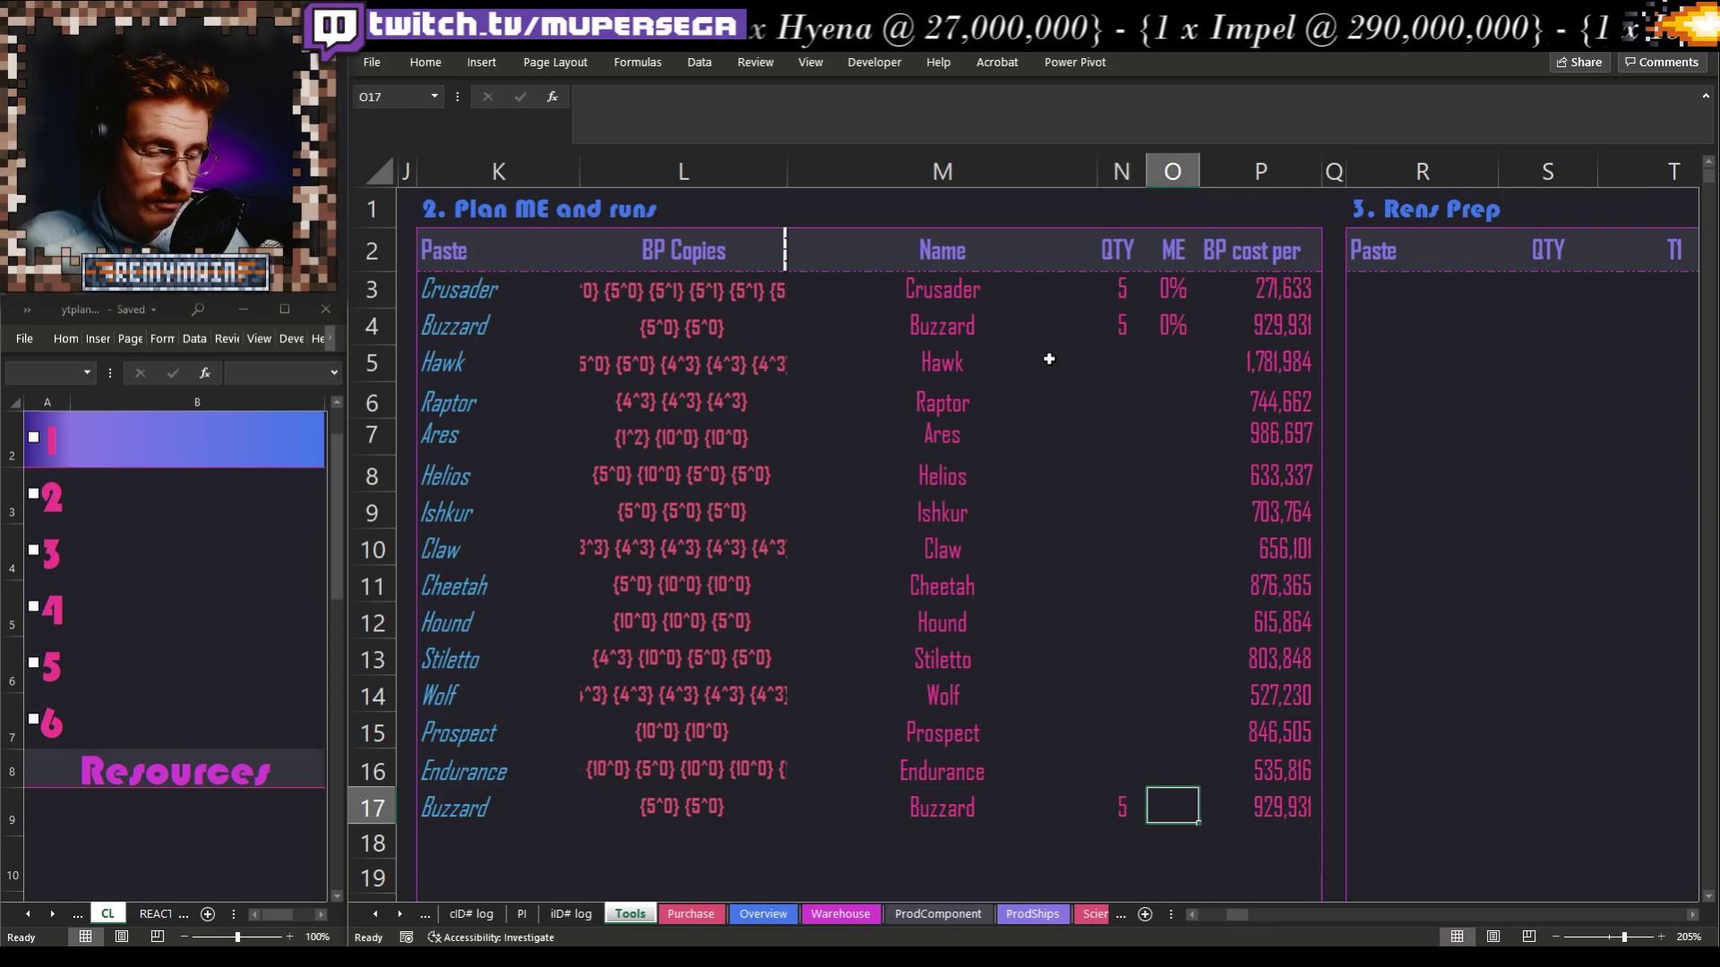
pyautogui.write('0')
pyautogui.press('Up')
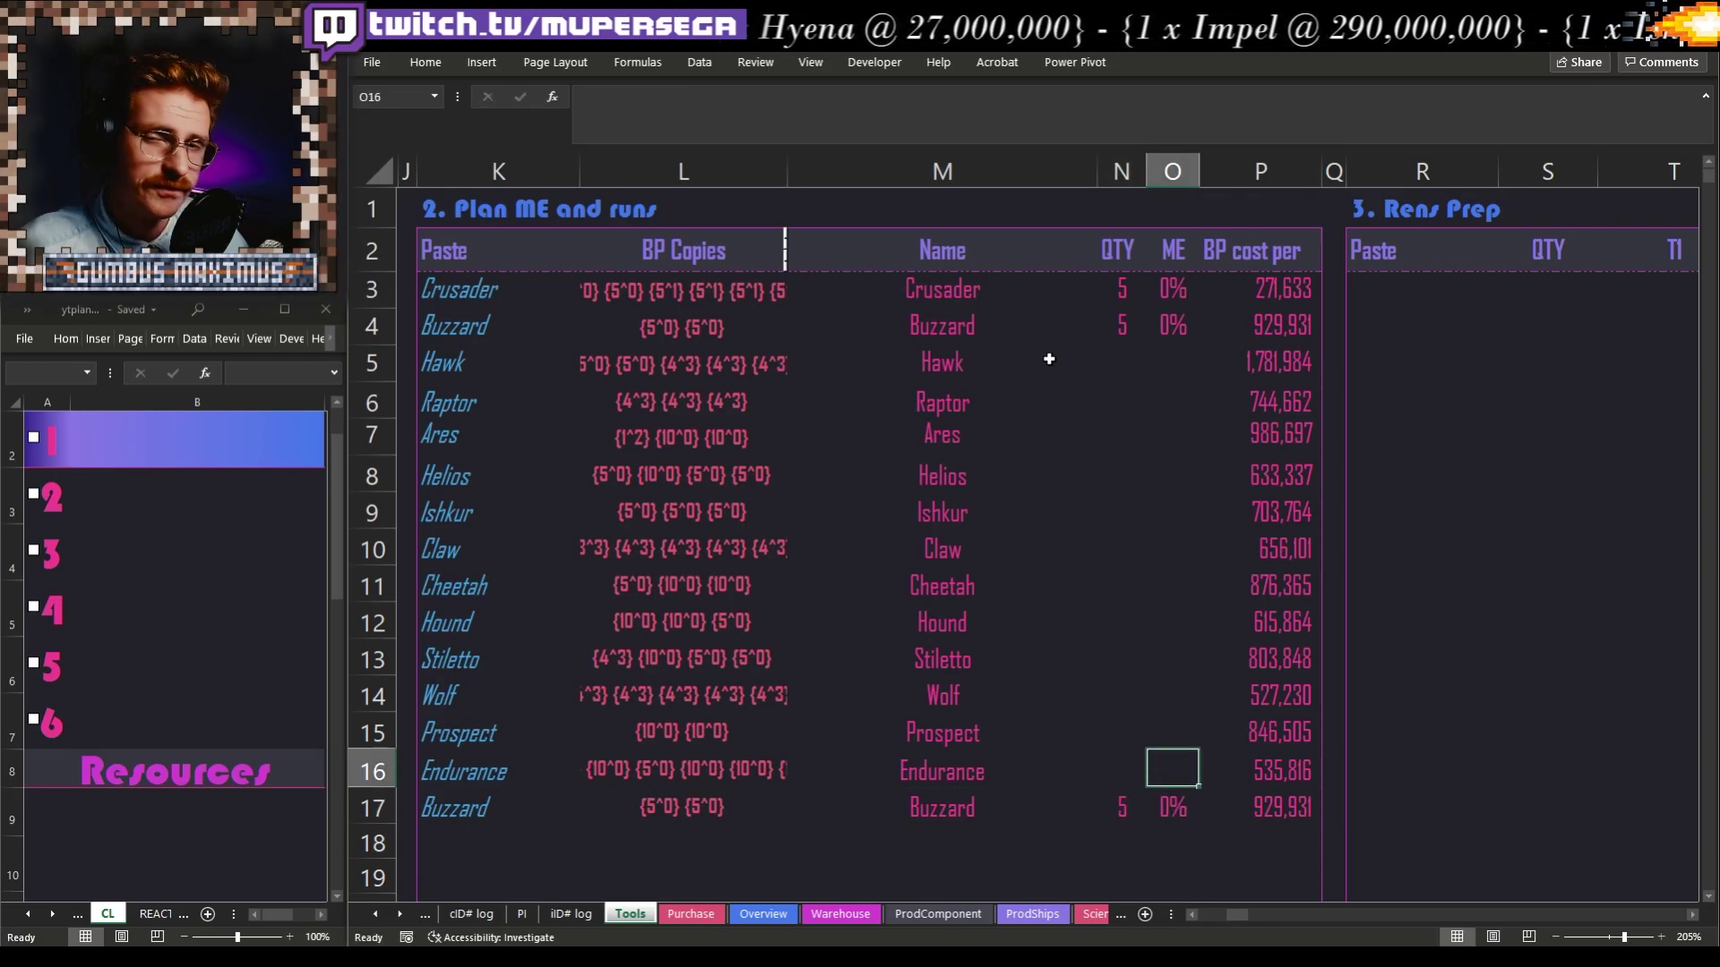
pyautogui.press('Down')
pyautogui.press('Left')
pyautogui.press('Left')
pyautogui.press('Left')
pyautogui.press('Left')
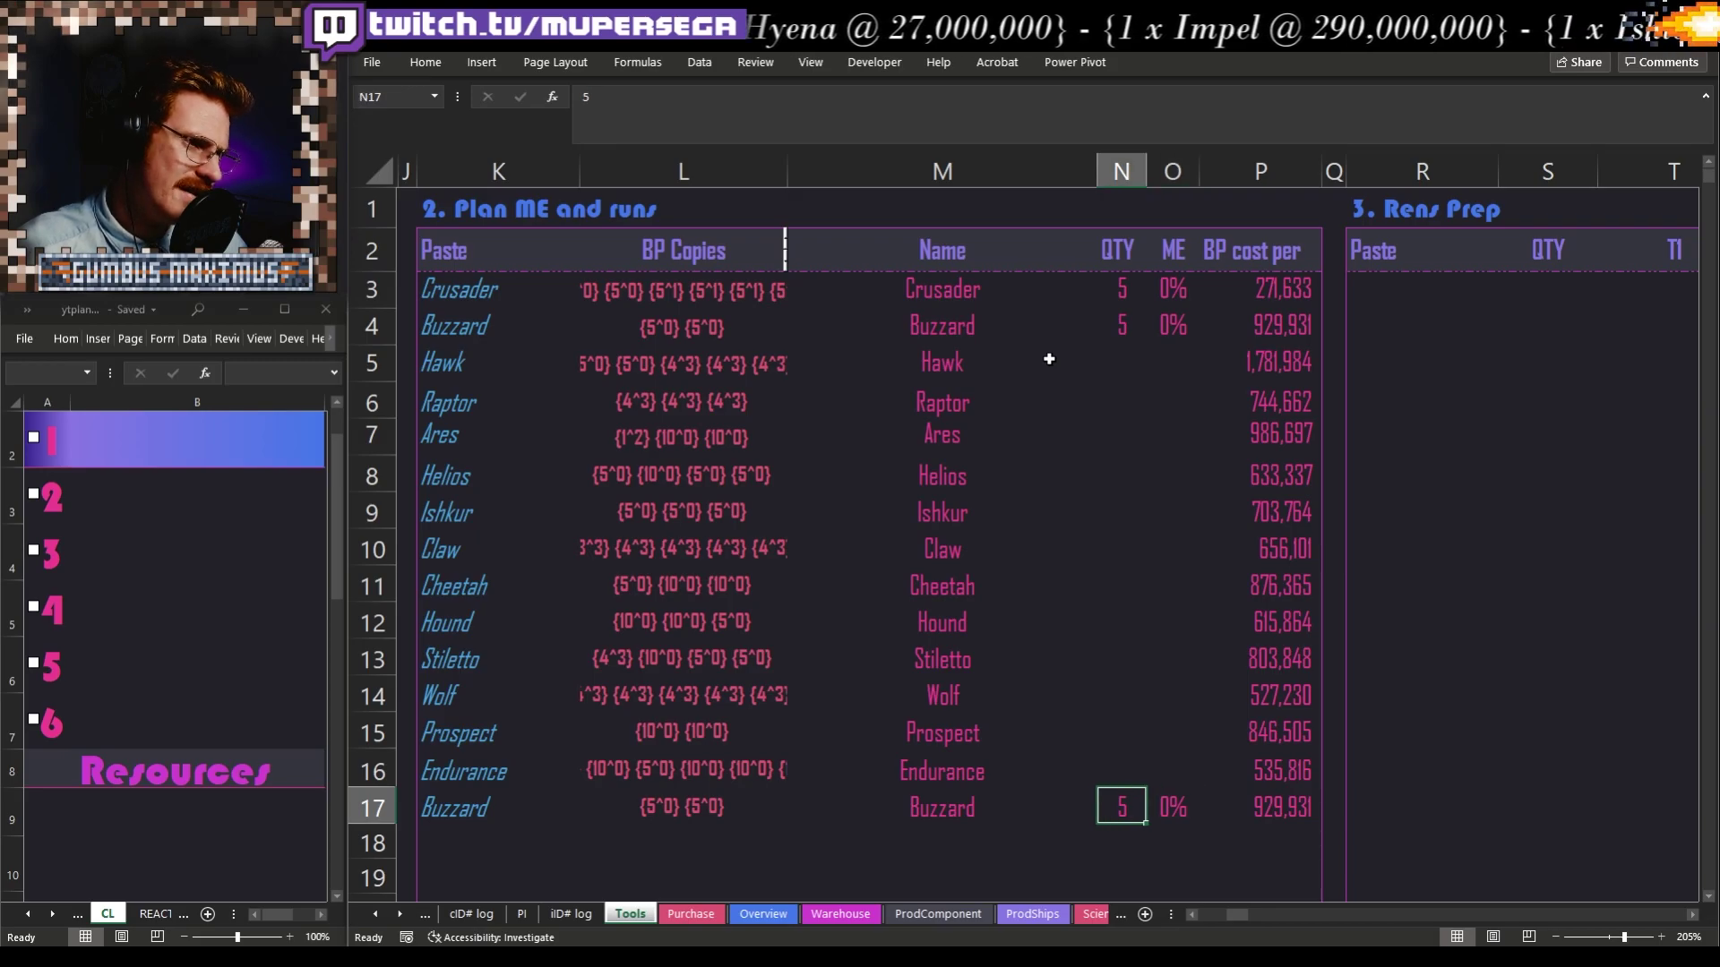
# Clear the trial Buzzard name, quantity and ME from row 17
pyautogui.press('Delete')
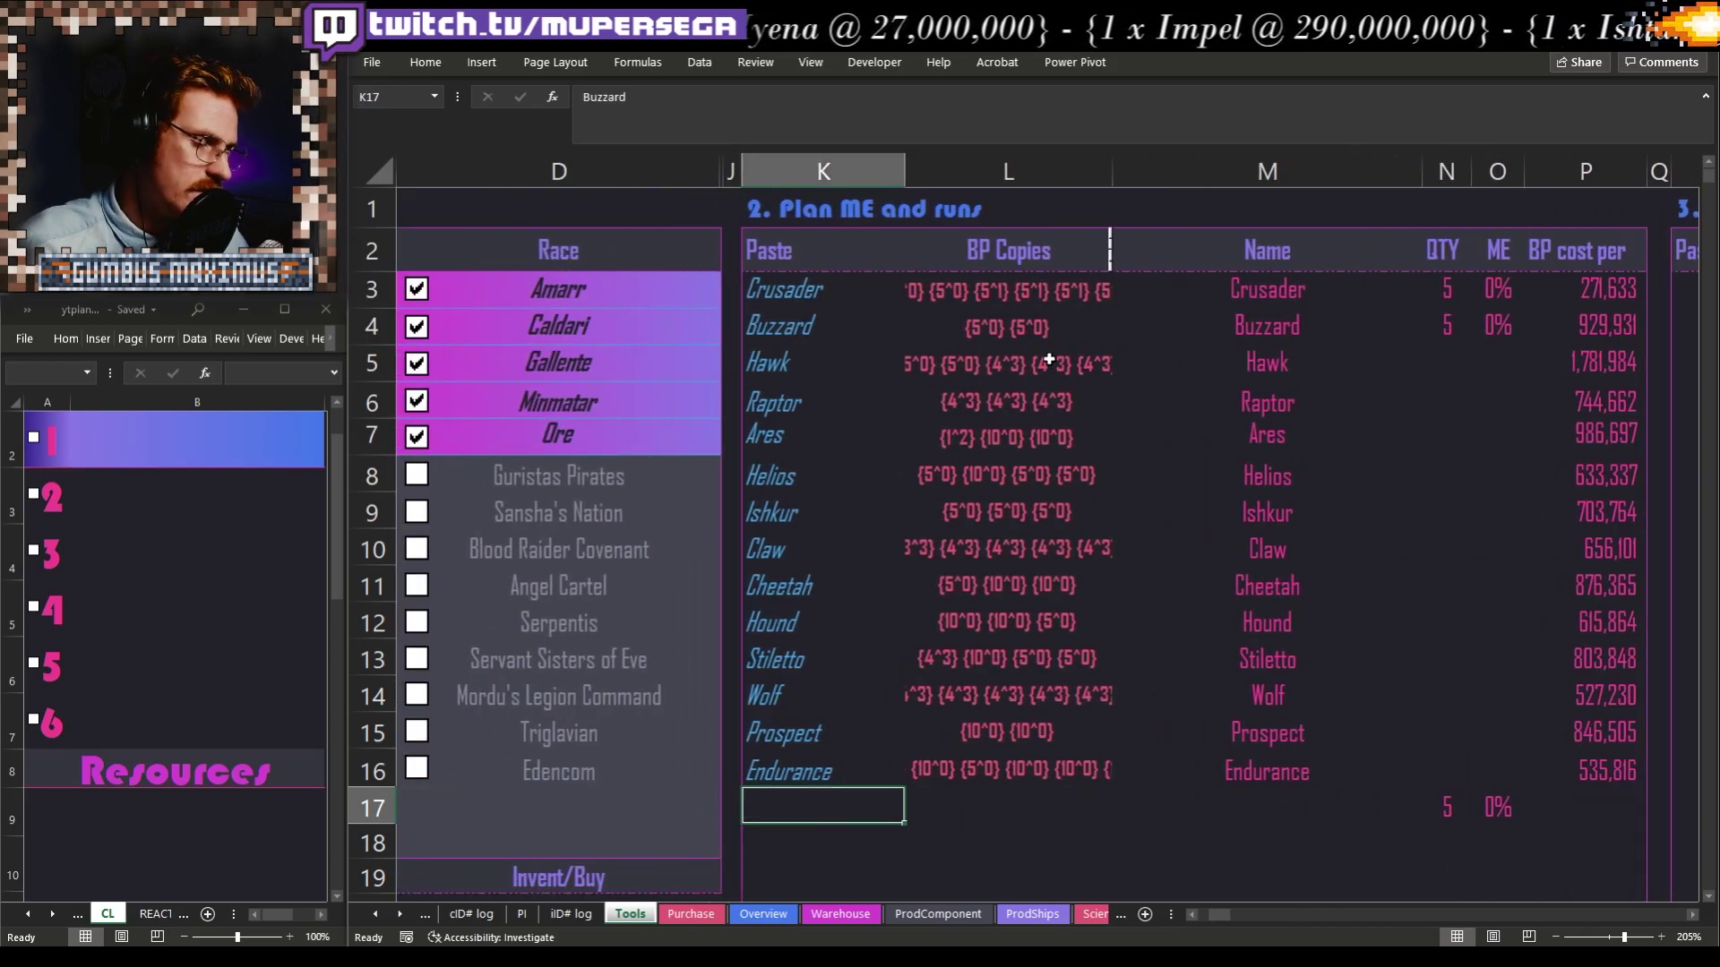
pyautogui.press('Right')
pyautogui.press('Right')
pyautogui.press('Right')
pyautogui.press('Delete')
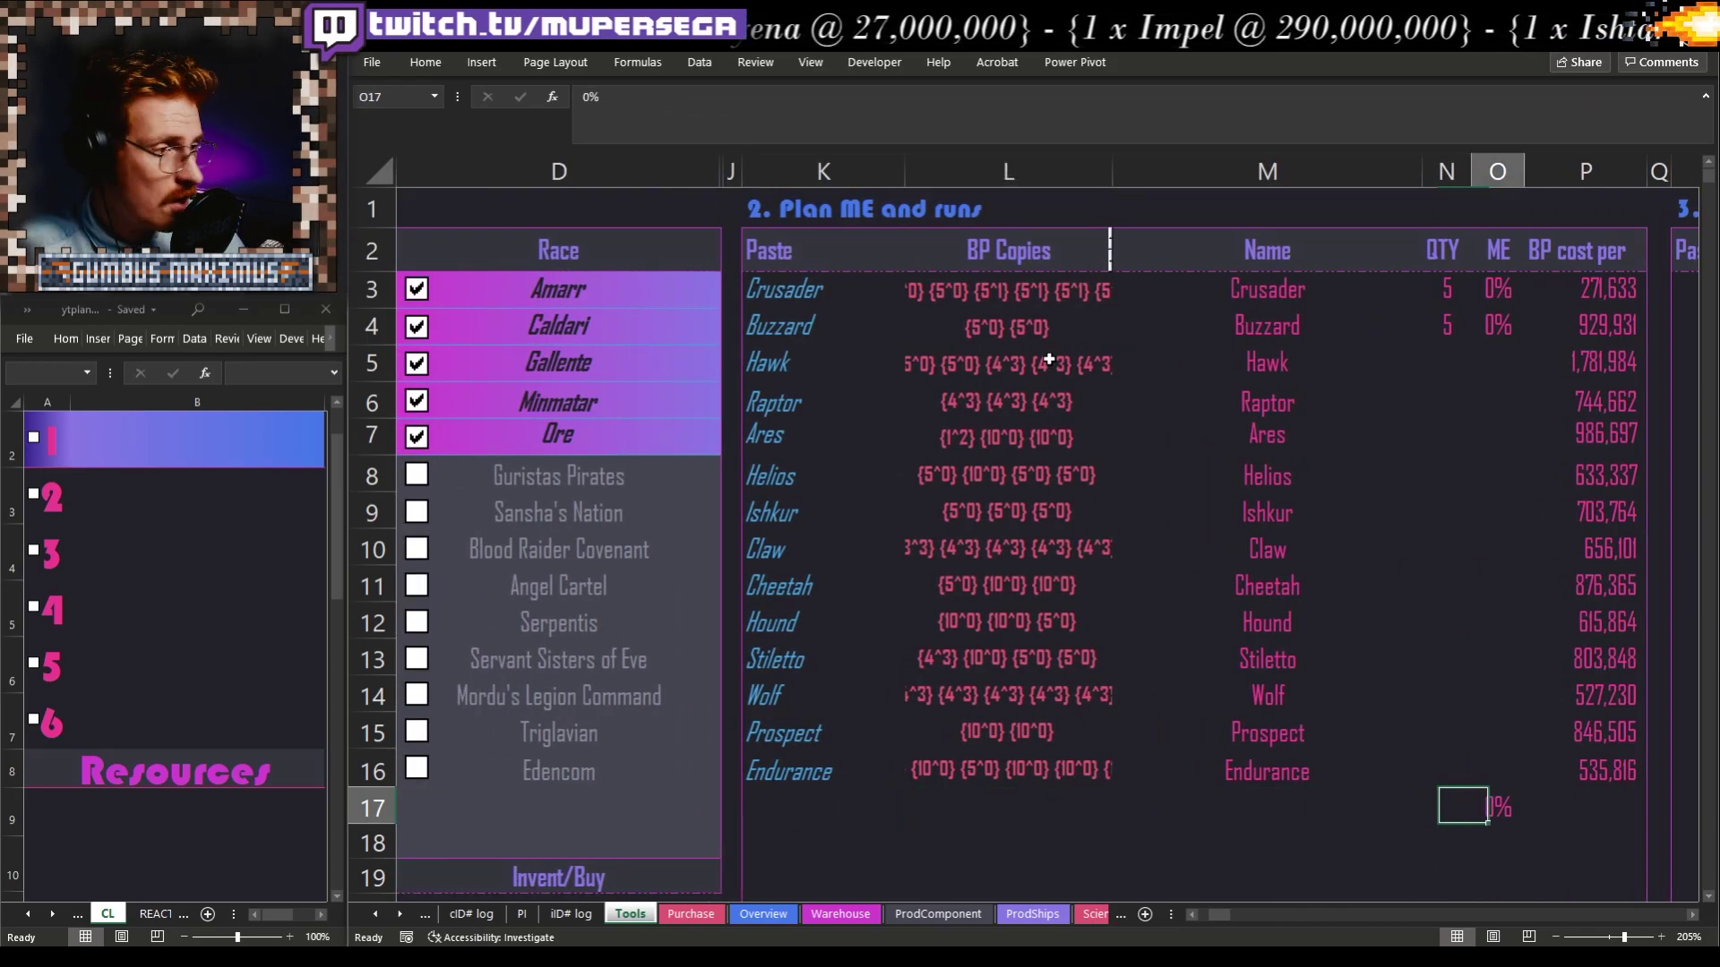
pyautogui.press('Right')
pyautogui.press('Delete')
pyautogui.press('Up')
pyautogui.press('Up')
pyautogui.press('Up')
pyautogui.press('Up')
pyautogui.press('Up')
pyautogui.press('Up')
pyautogui.press('Up')
pyautogui.press('Up')
pyautogui.press('Up')
pyautogui.press('Up')
pyautogui.press('Up')
pyautogui.press('Up')
pyautogui.press('Up')
pyautogui.press('Up')
pyautogui.press('Up')
pyautogui.press('Up')
pyautogui.press('Right')
pyautogui.press('Right')
pyautogui.press('Right')
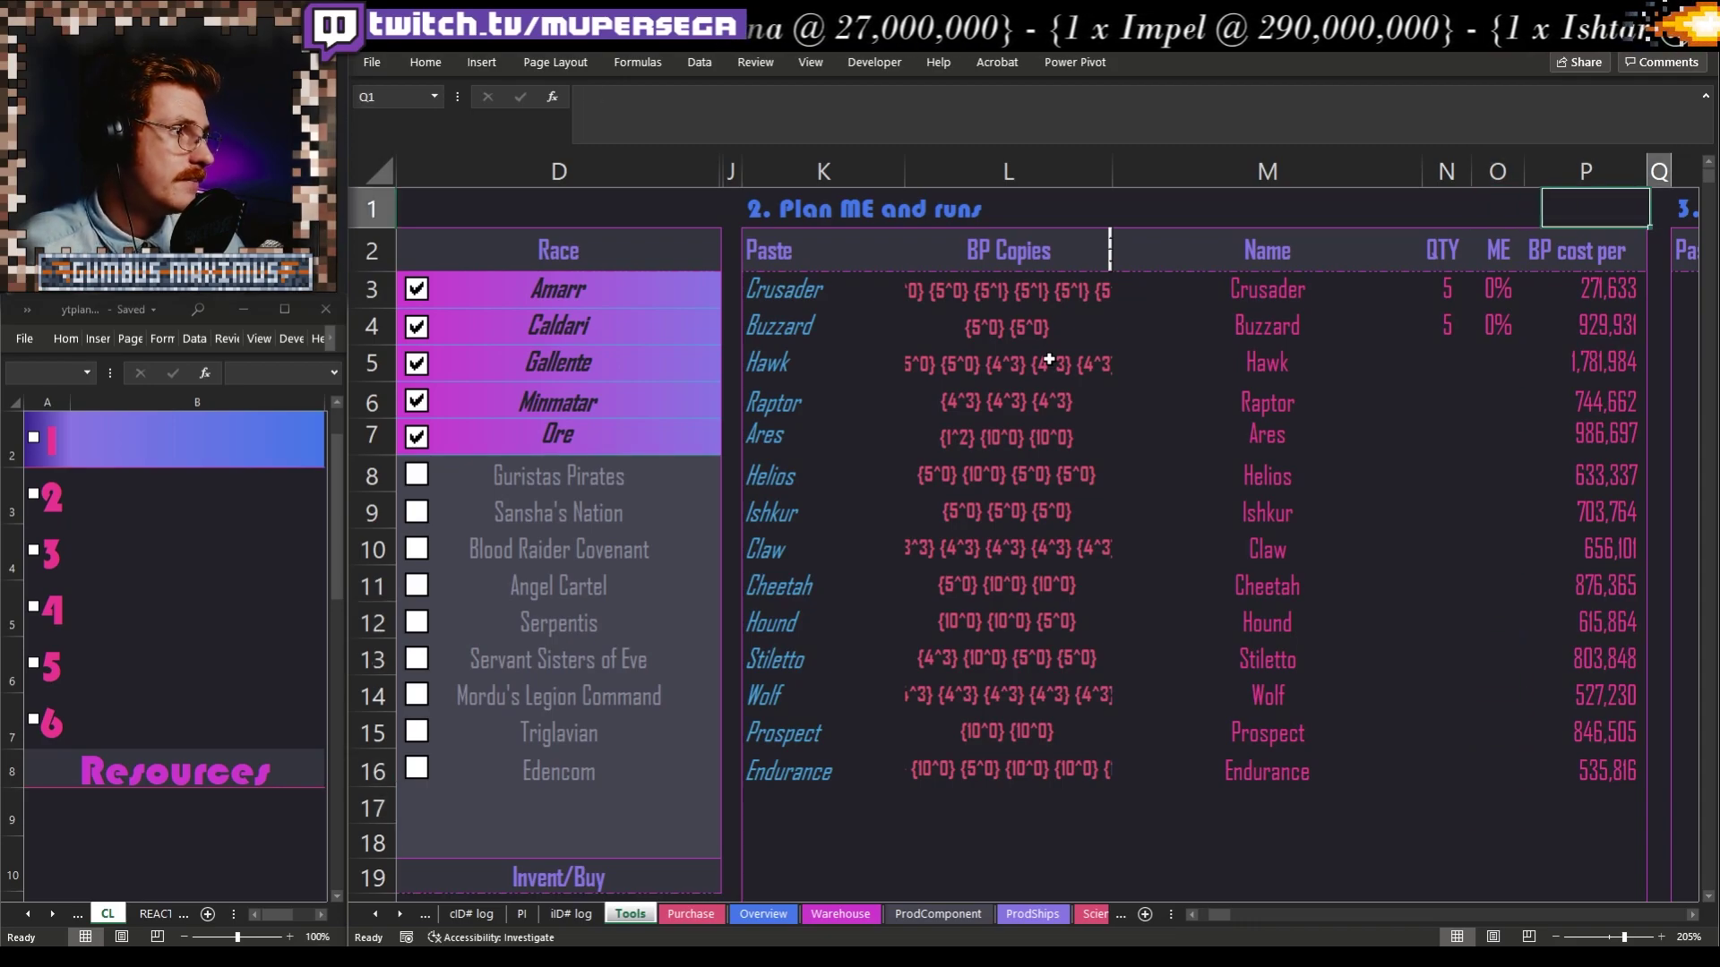
pyautogui.press('Left')
pyautogui.press('Left')
pyautogui.press('Left')
pyautogui.press('Left')
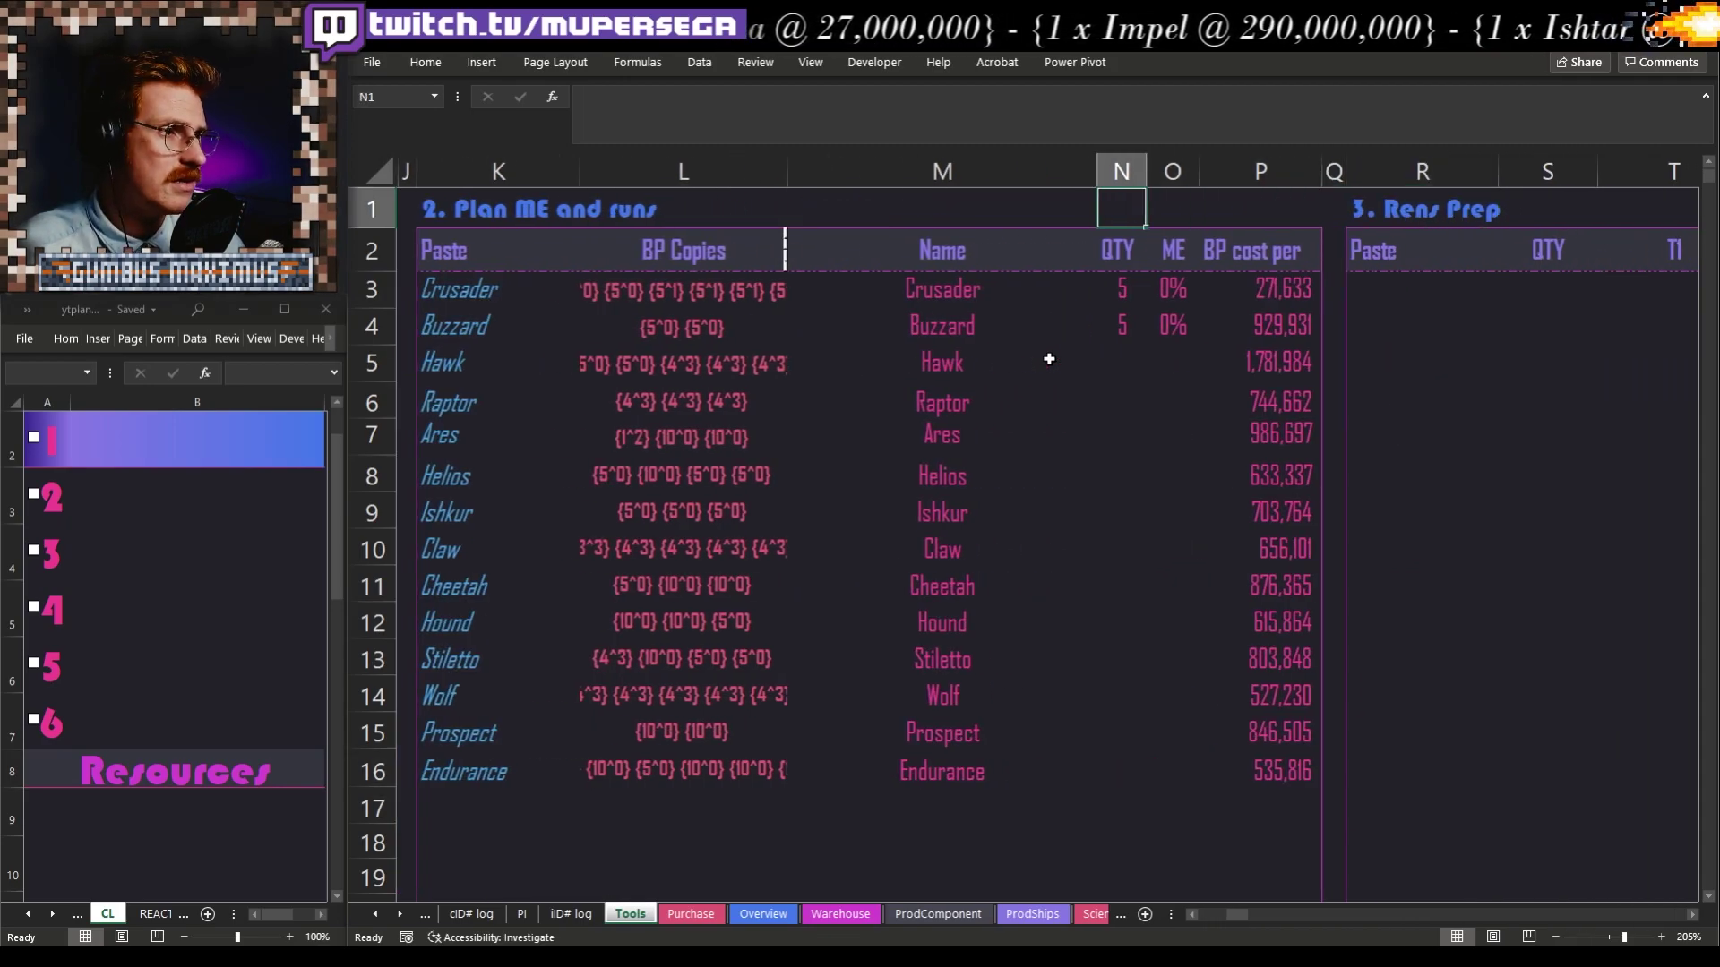
# Give Hawk a quantity of 4 and ME of 3%
pyautogui.press('Down')
pyautogui.press('Down')
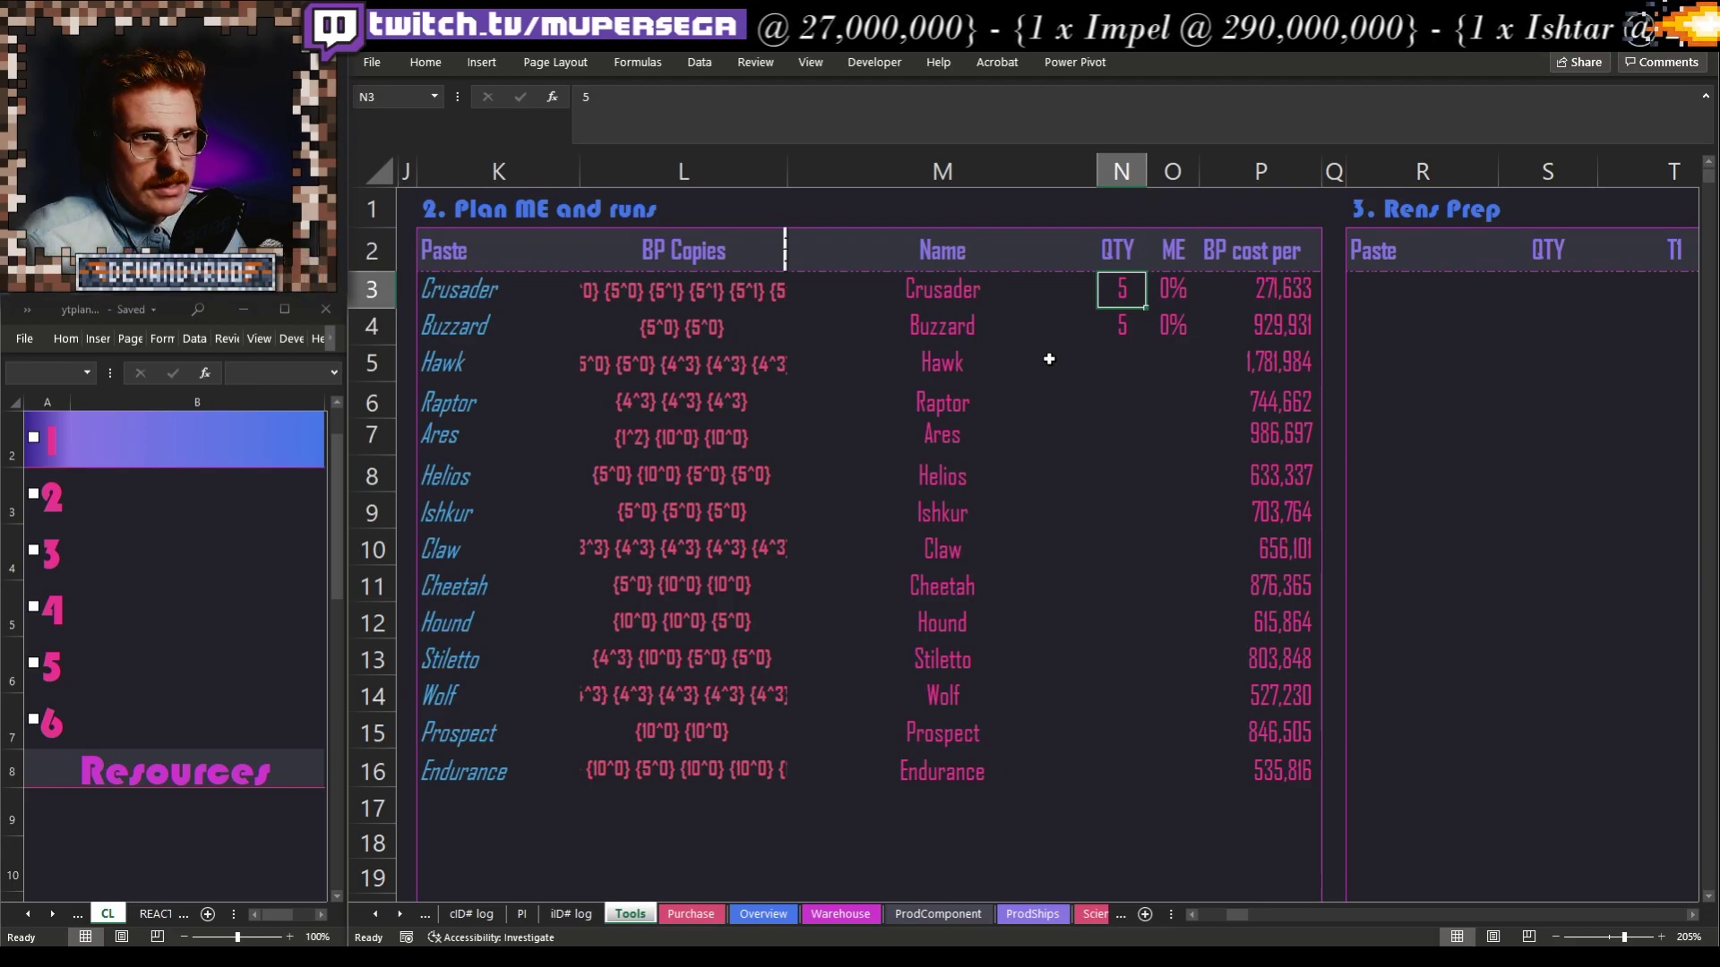
pyautogui.press('Down')
pyautogui.press('Down')
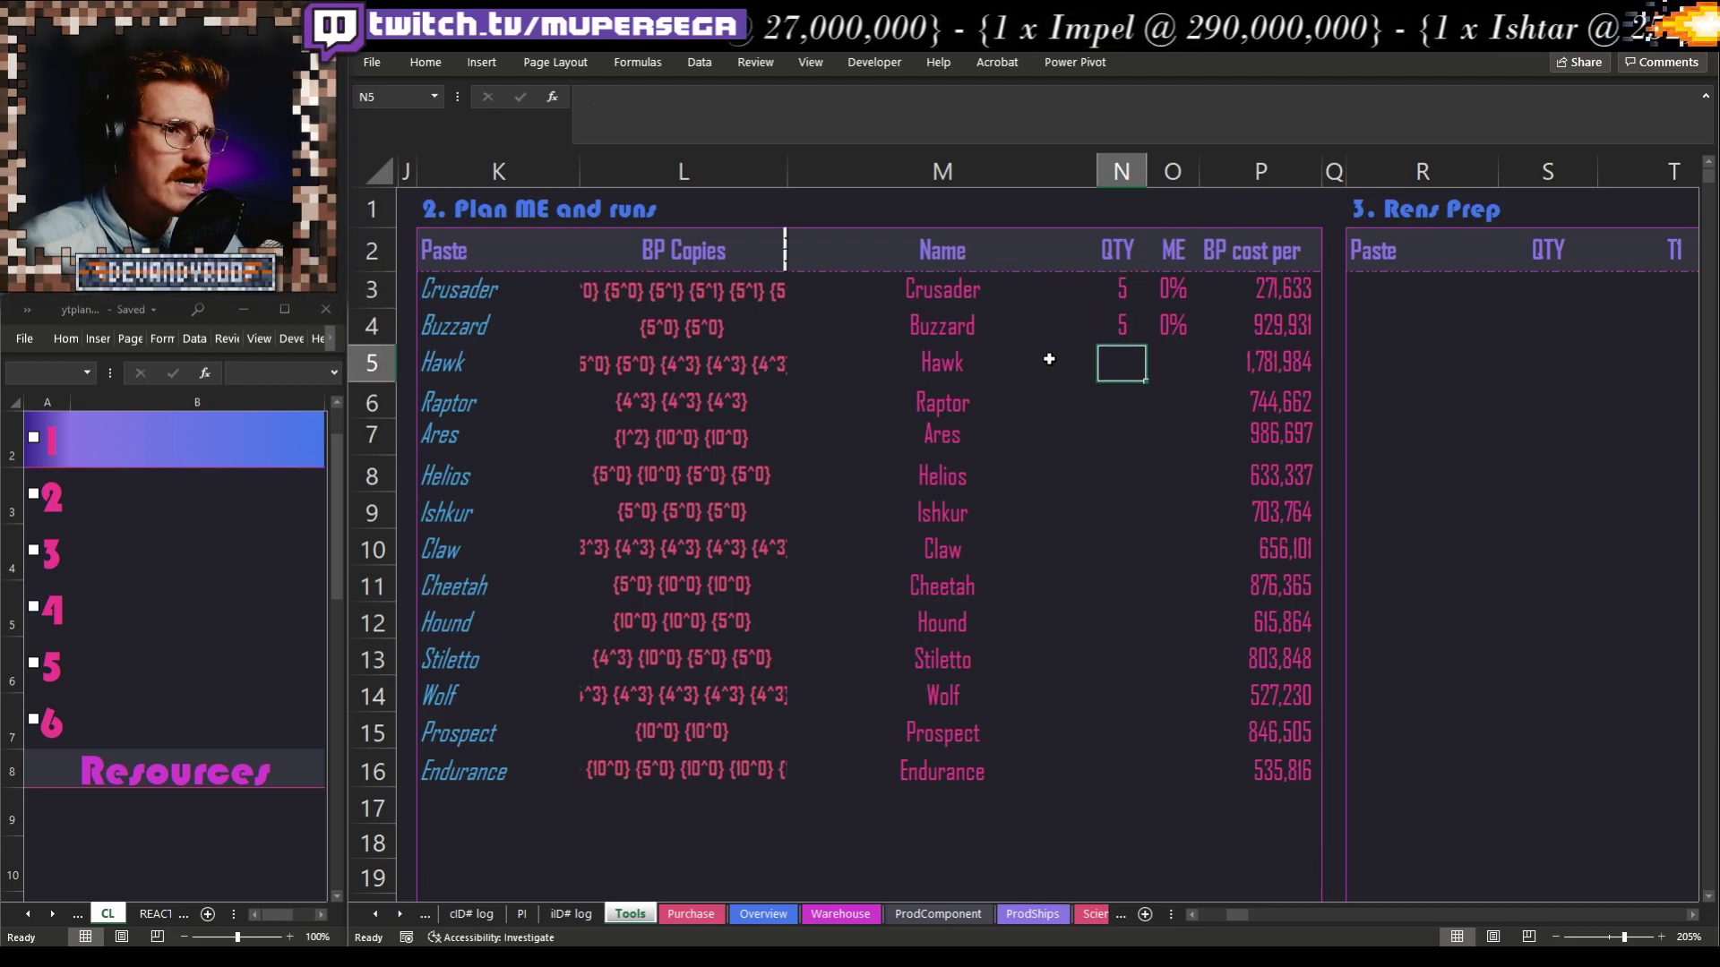
pyautogui.write('4')
pyautogui.press('Right')
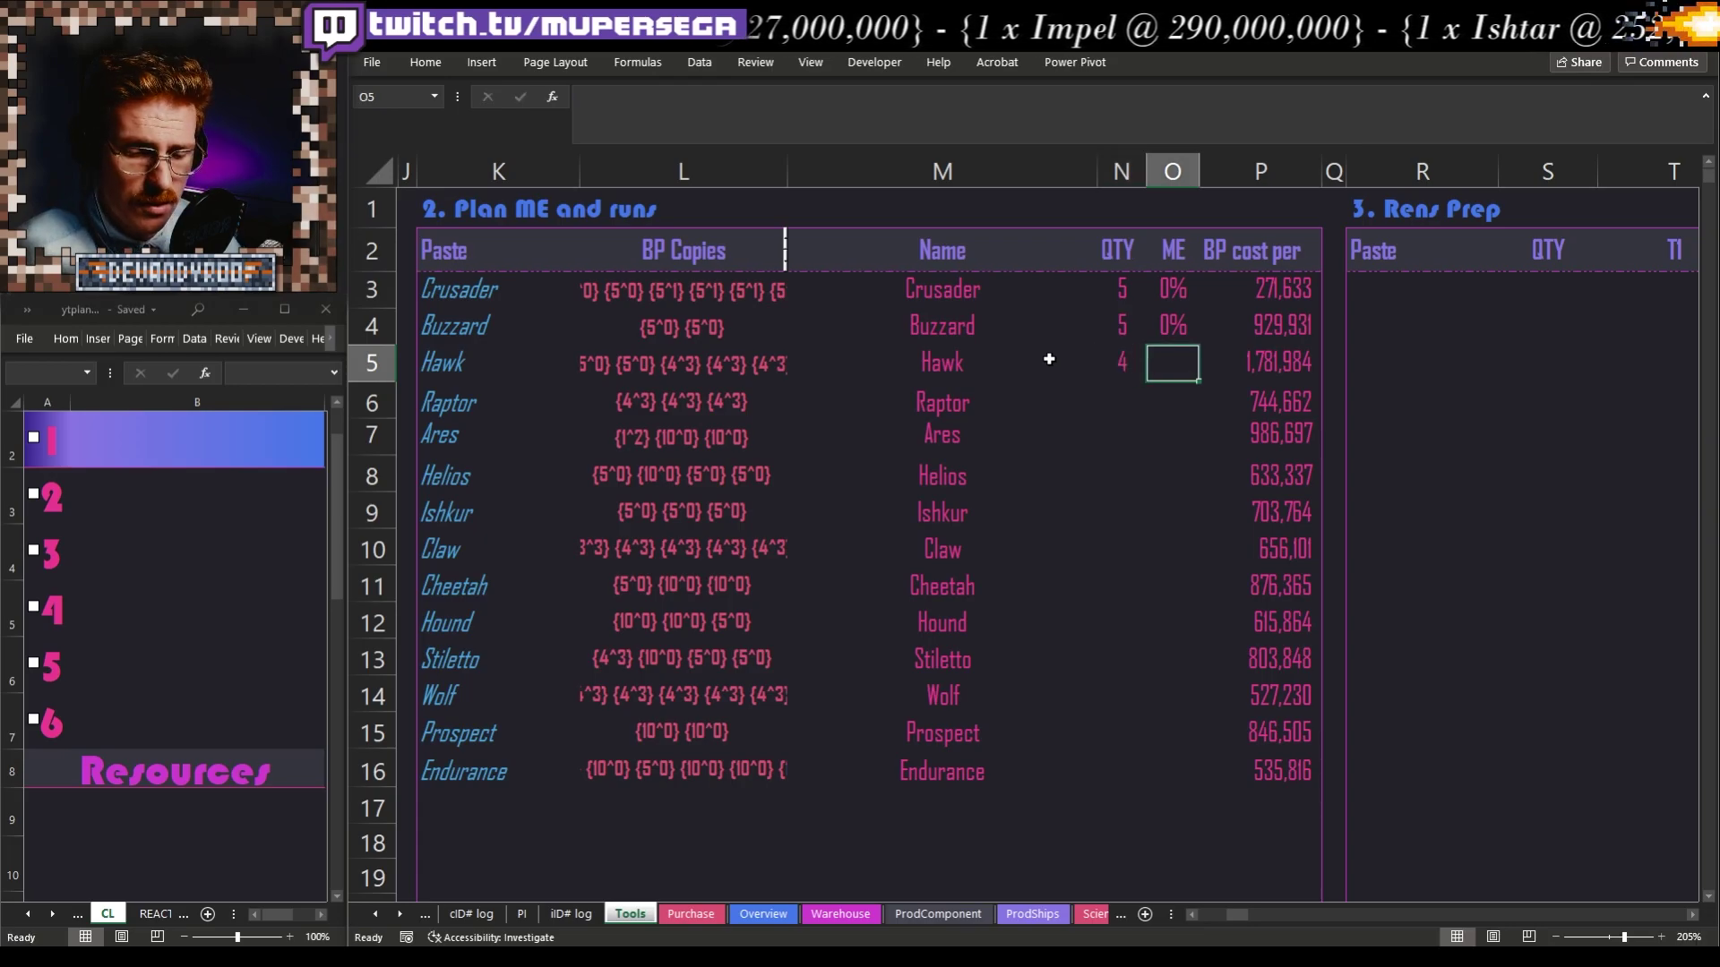
pyautogui.write('3')
pyautogui.press('Return')
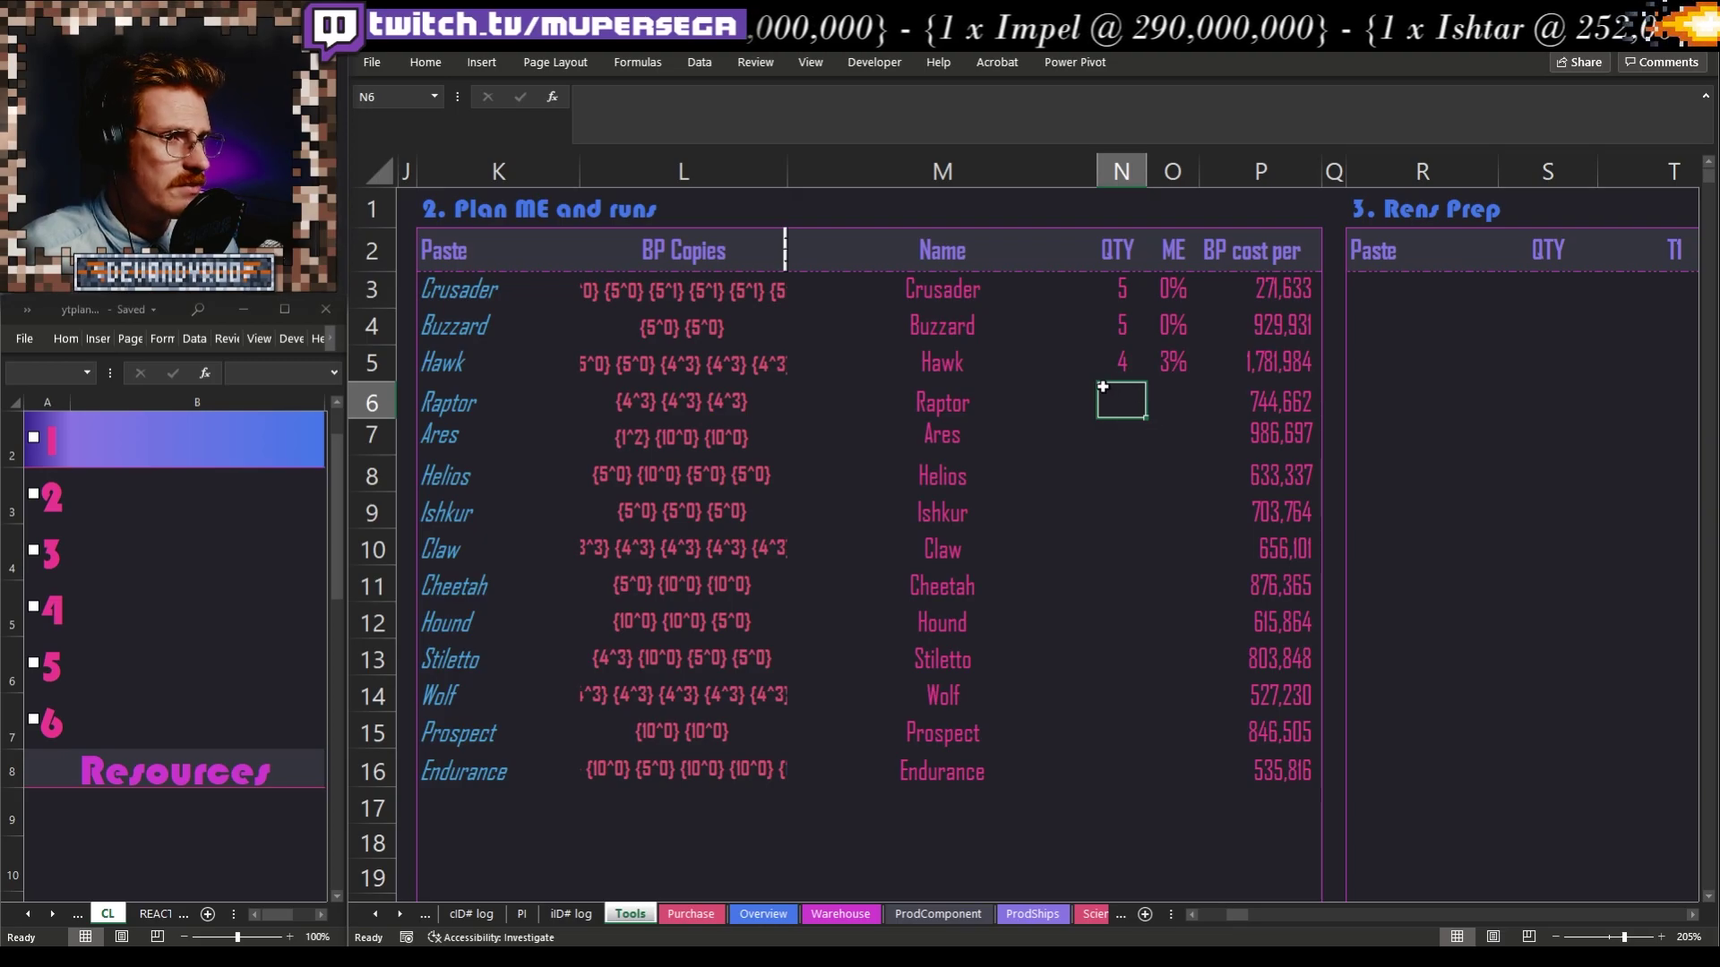
pyautogui.moveTo(704, 255); pyautogui.dragTo(749, 798)
pyautogui.click(708, 842)
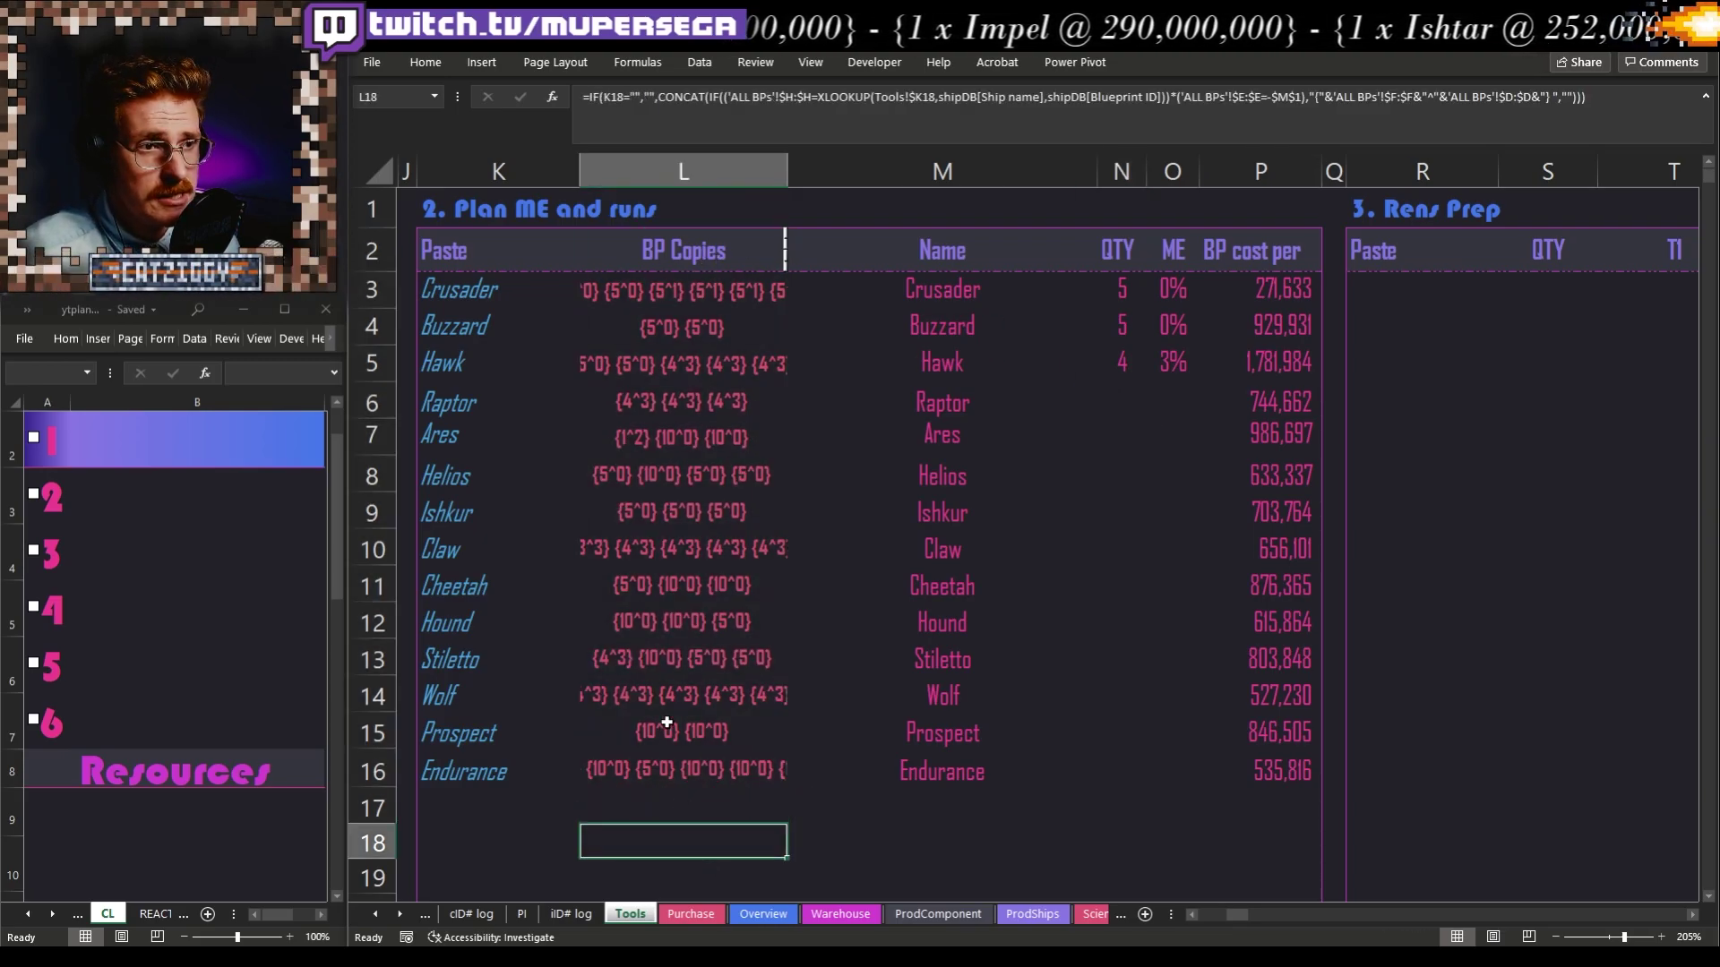
pyautogui.click(633, 580)
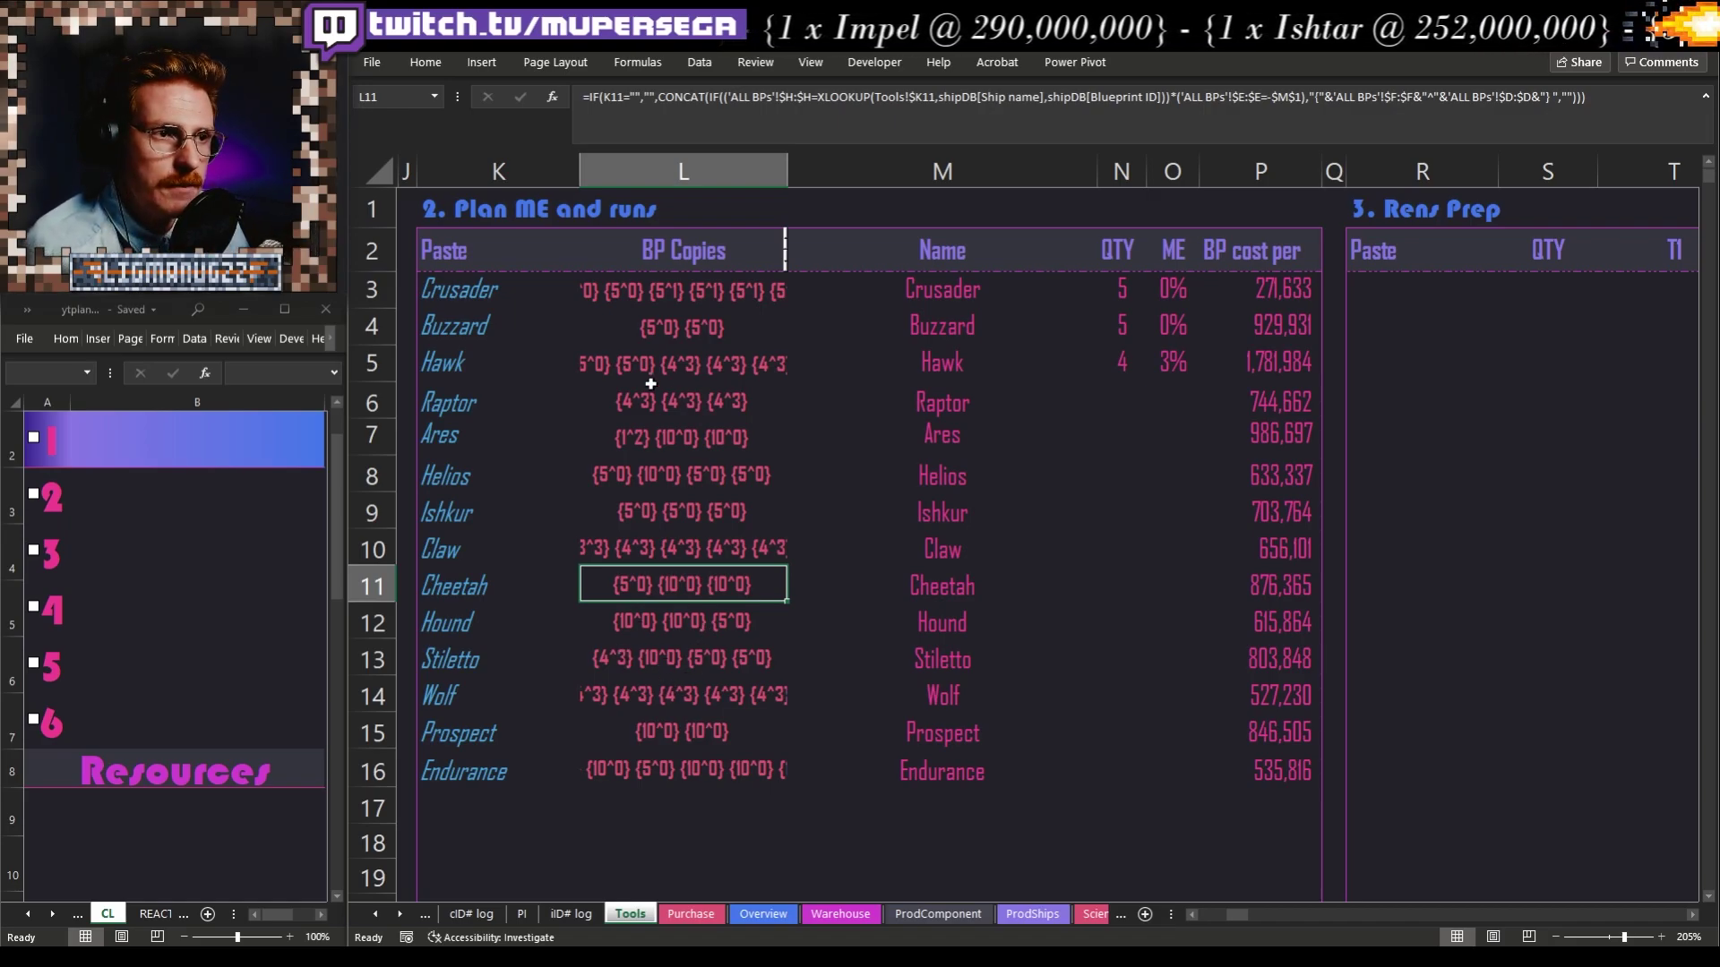
pyautogui.click(678, 513)
pyautogui.click(630, 442)
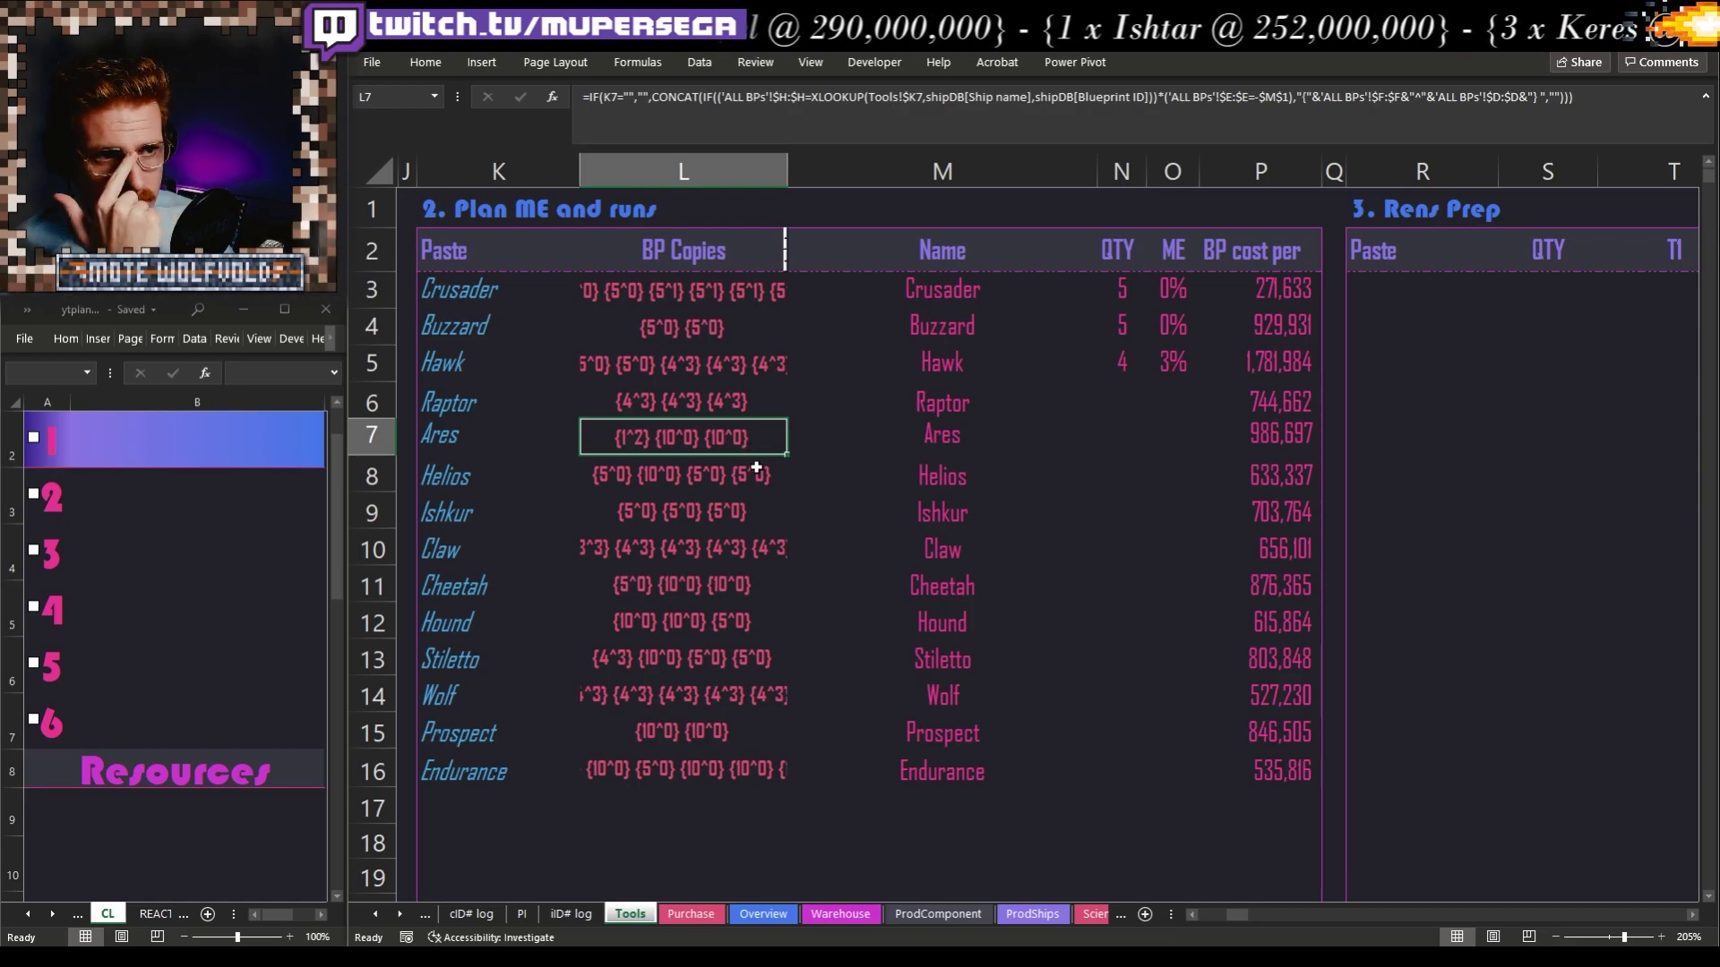
pyautogui.click(851, 551)
pyautogui.click(783, 755)
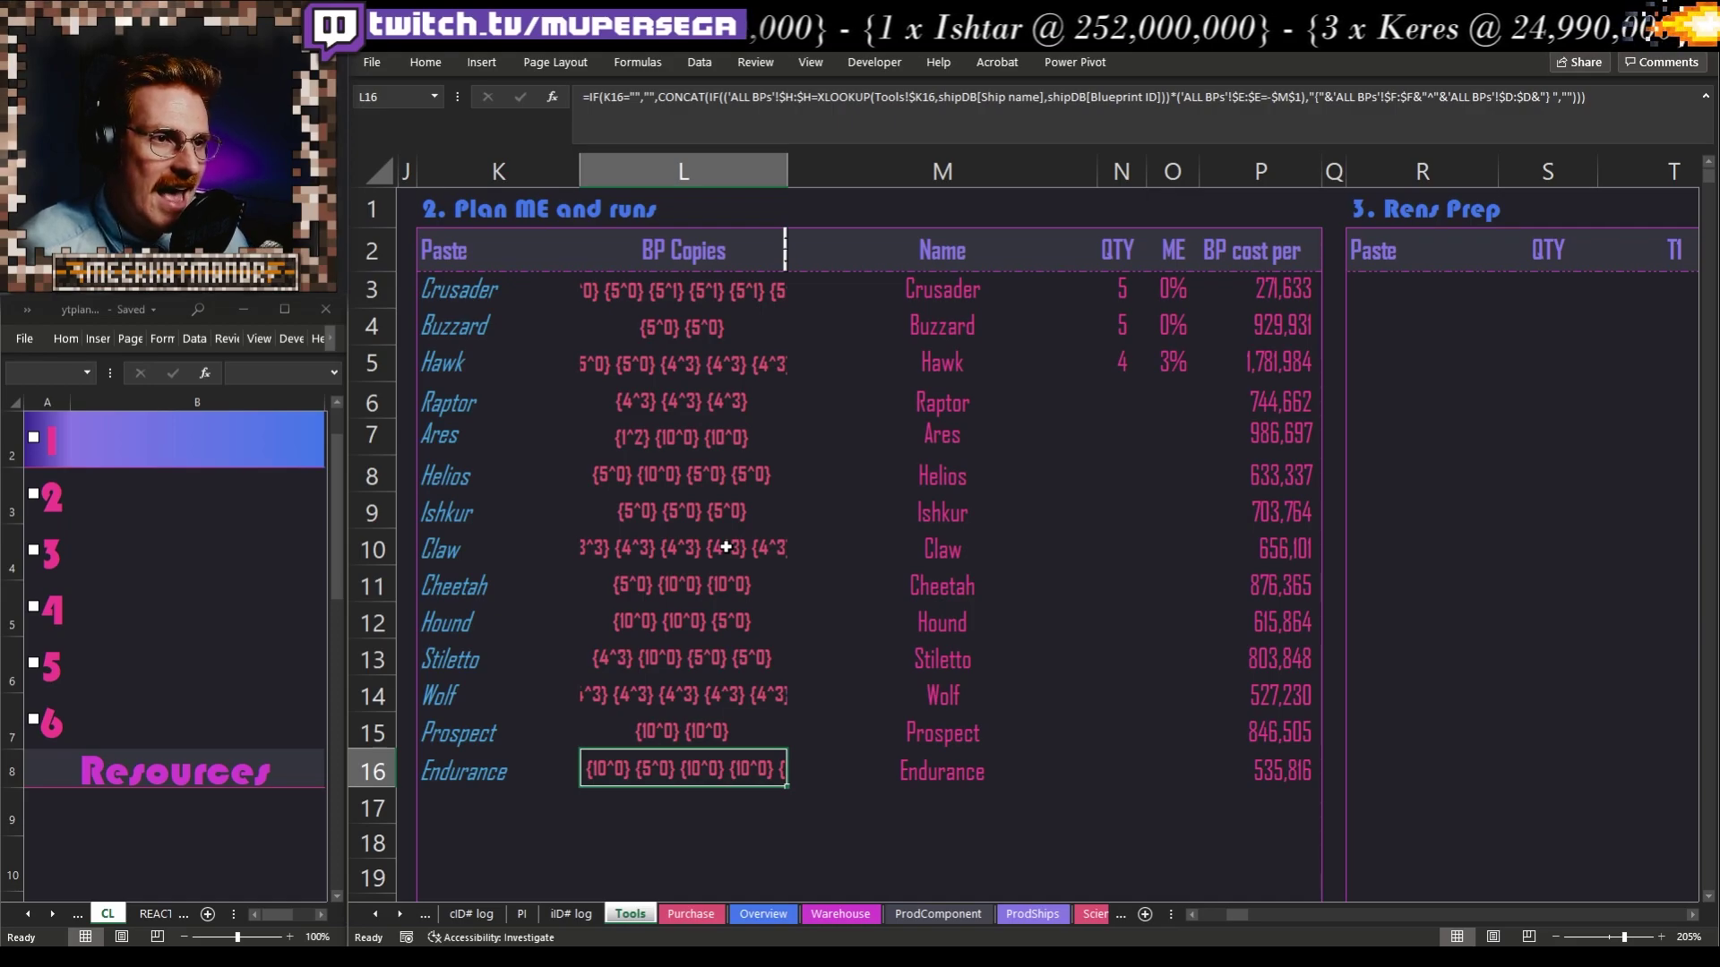
pyautogui.click(669, 436)
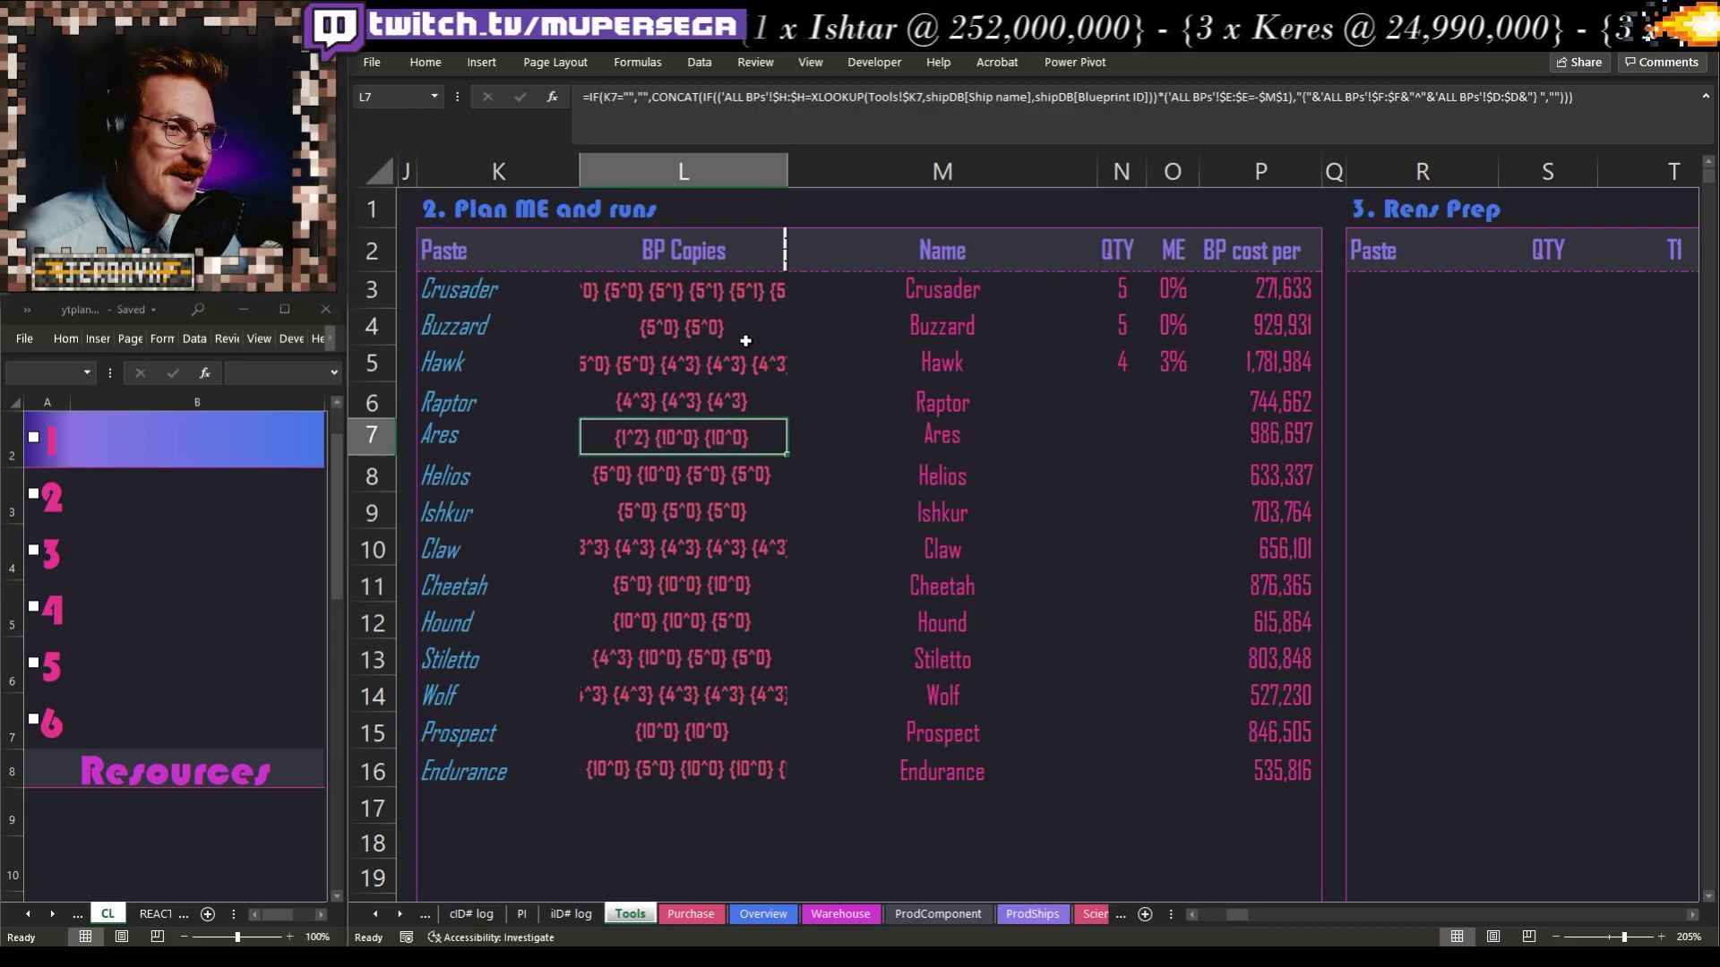
pyautogui.click(1117, 428)
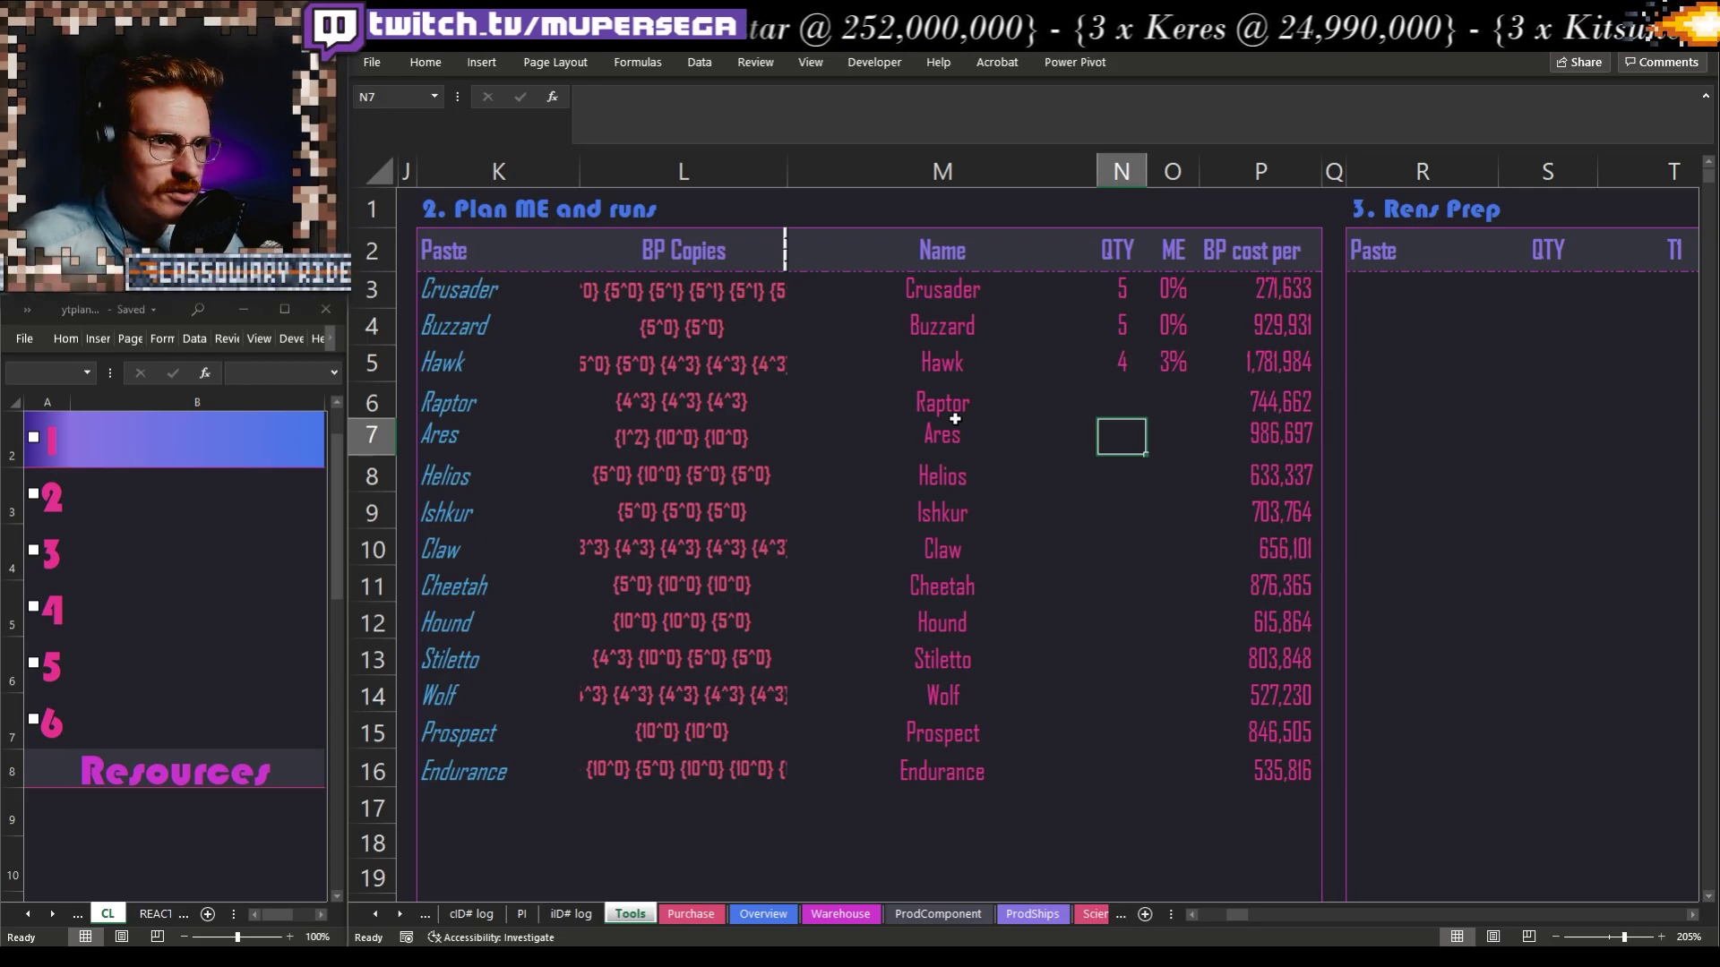
pyautogui.click(683, 290)
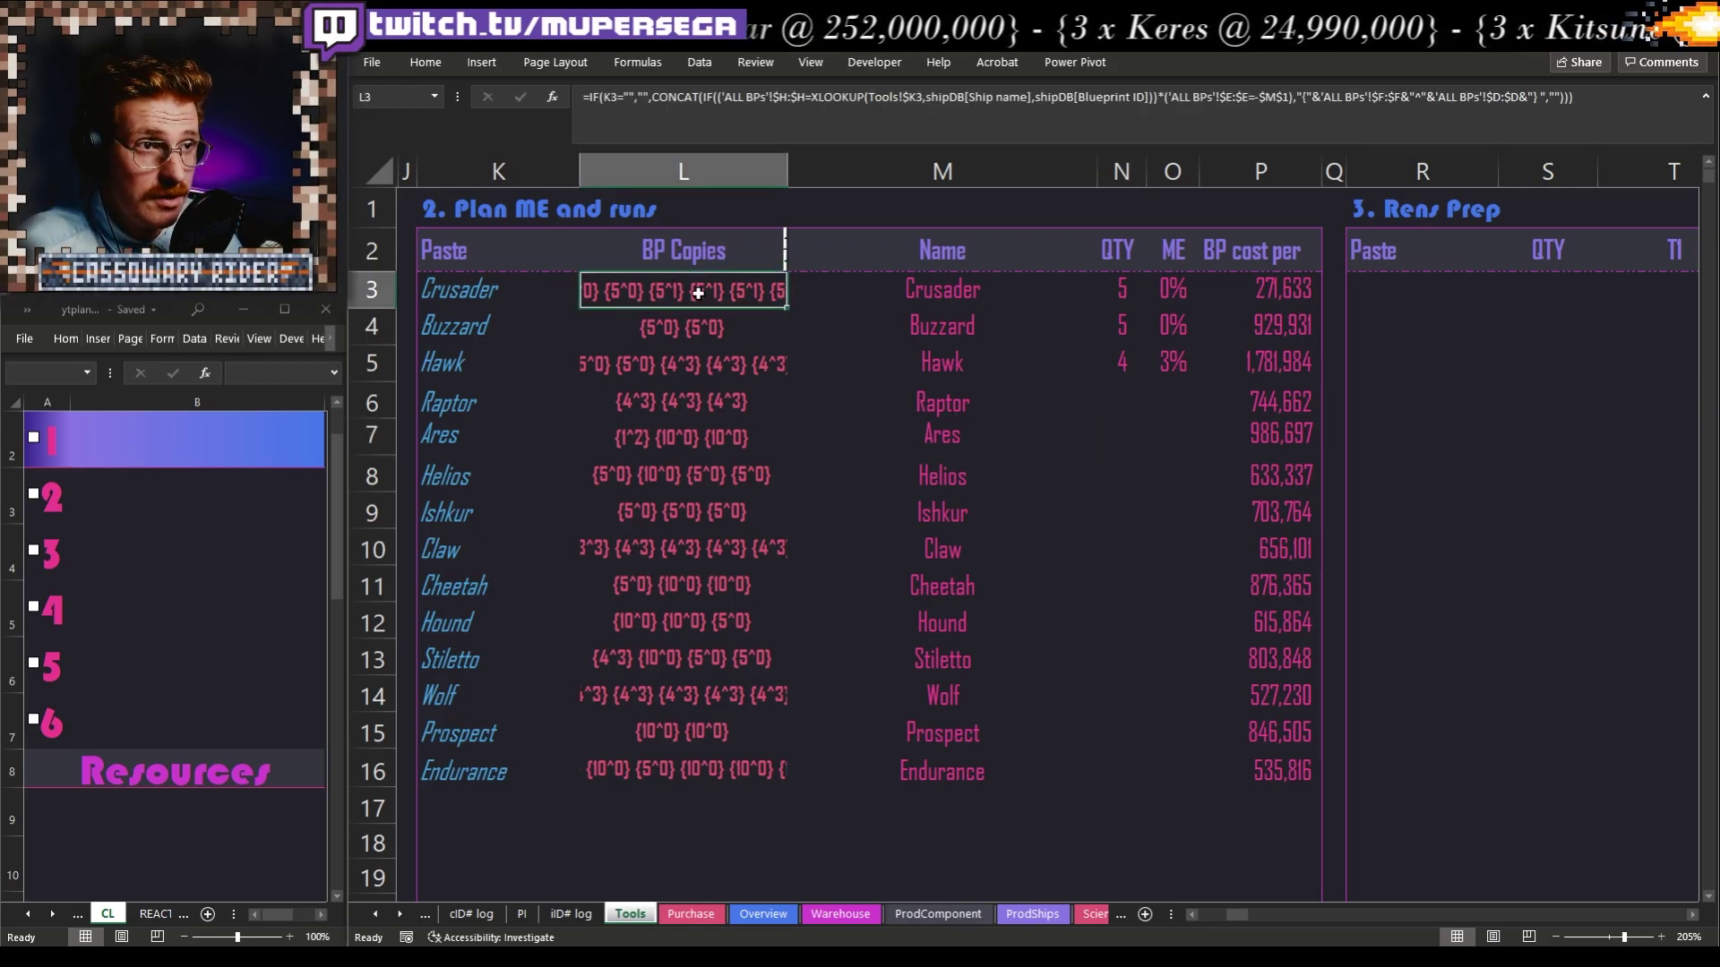